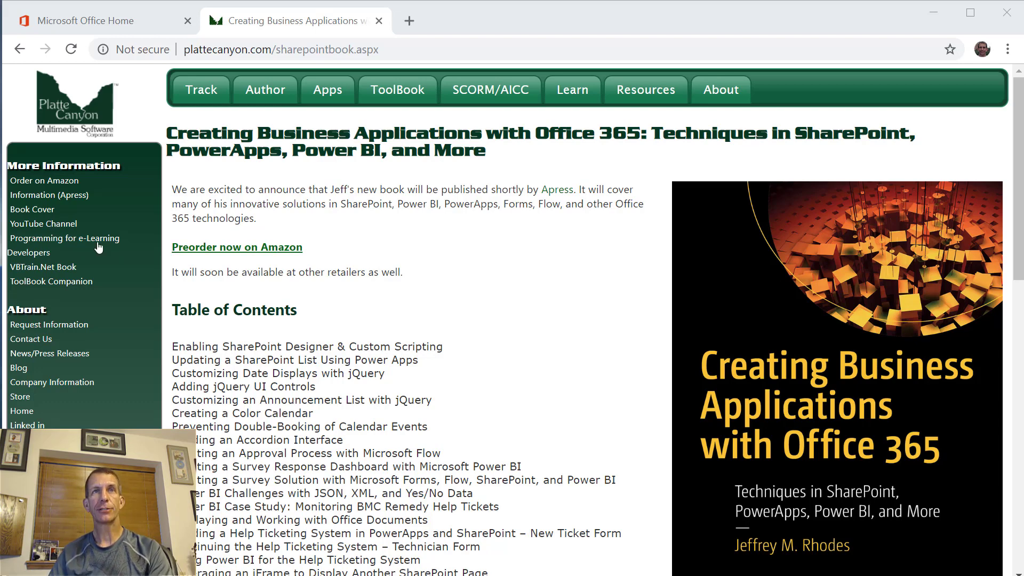
- Highlight the book title heading on the Platte Canyon page, then clear the selection
left_click(170, 134)
left_click_drag(170, 135, 496, 151)
left_click(526, 238)
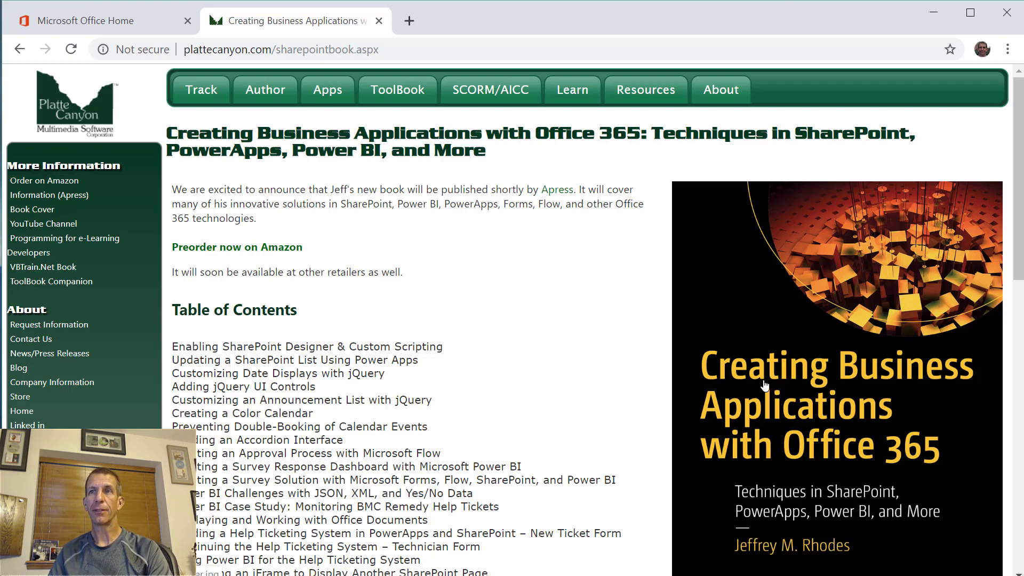
- Open the book's Amazon pre-order page in a new tab, then return to the Platte Canyon page
scroll(269, 401, "down", 3)
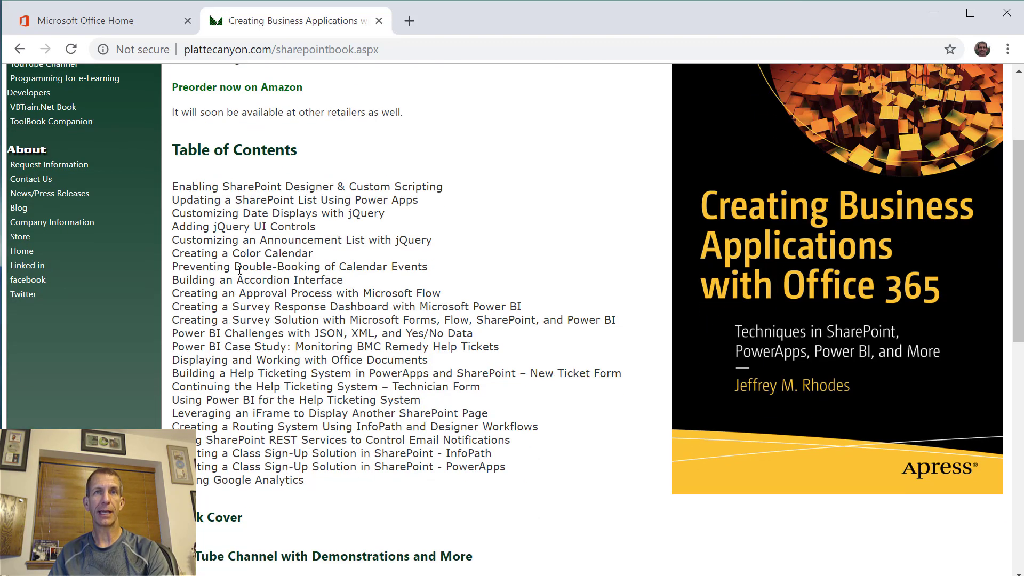
scroll(328, 438, "up", 3)
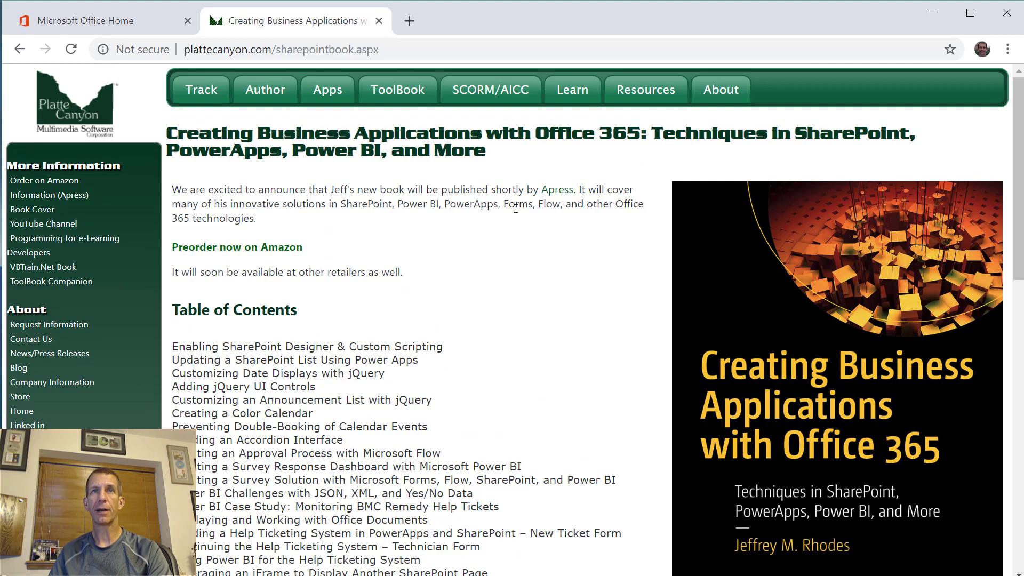
left_click(44, 181)
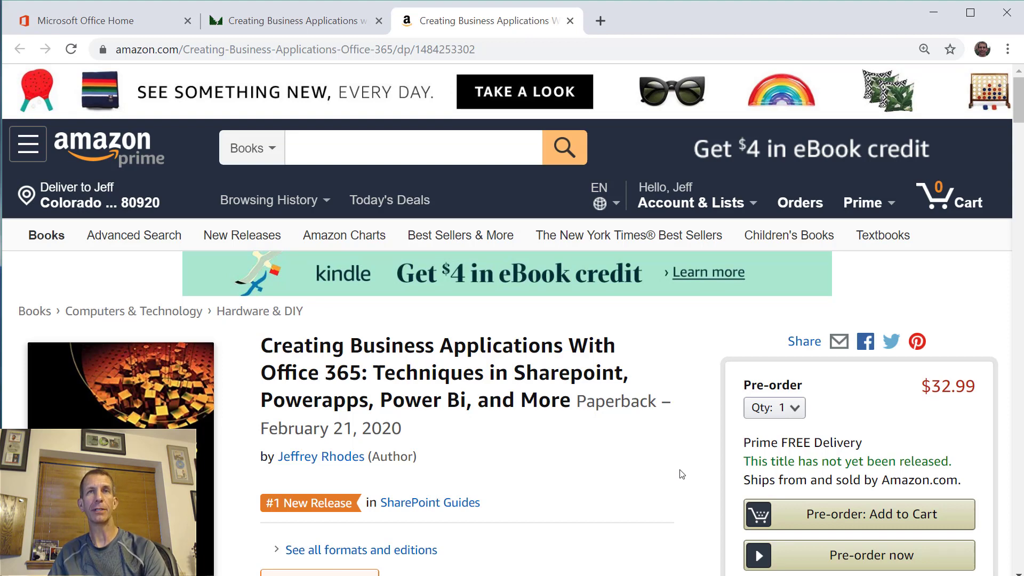
left_click(324, 29)
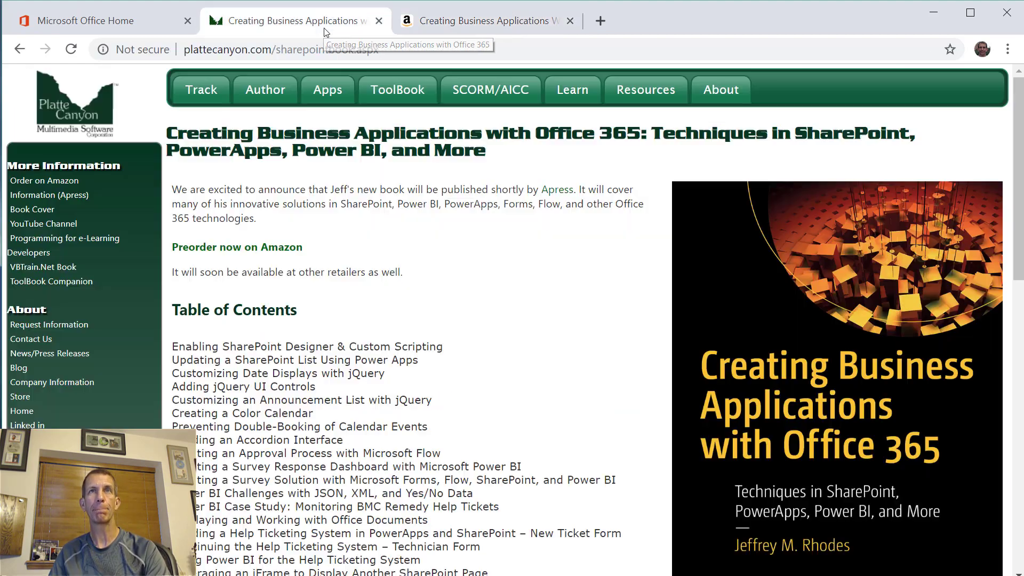
- Go from Office 365 Home to SharePoint and reach the Collaboration site's 'Add an app' page
left_click(66, 21)
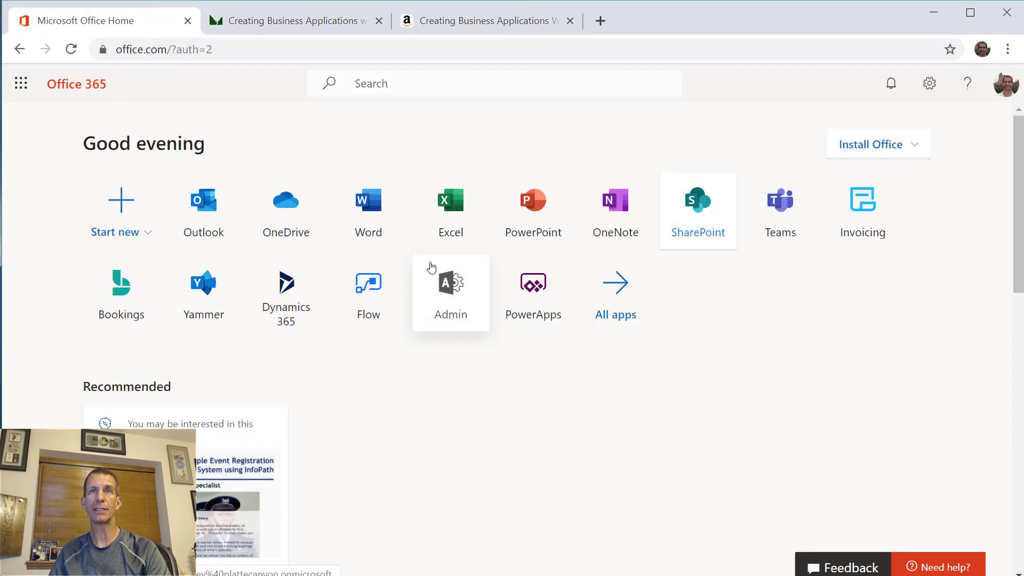
left_click(692, 213)
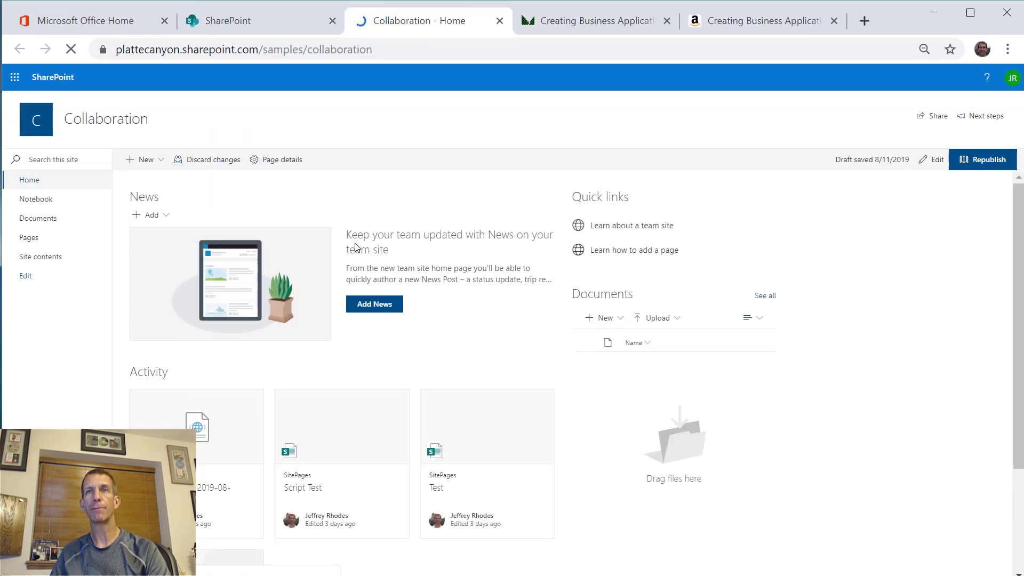
left_click(962, 79)
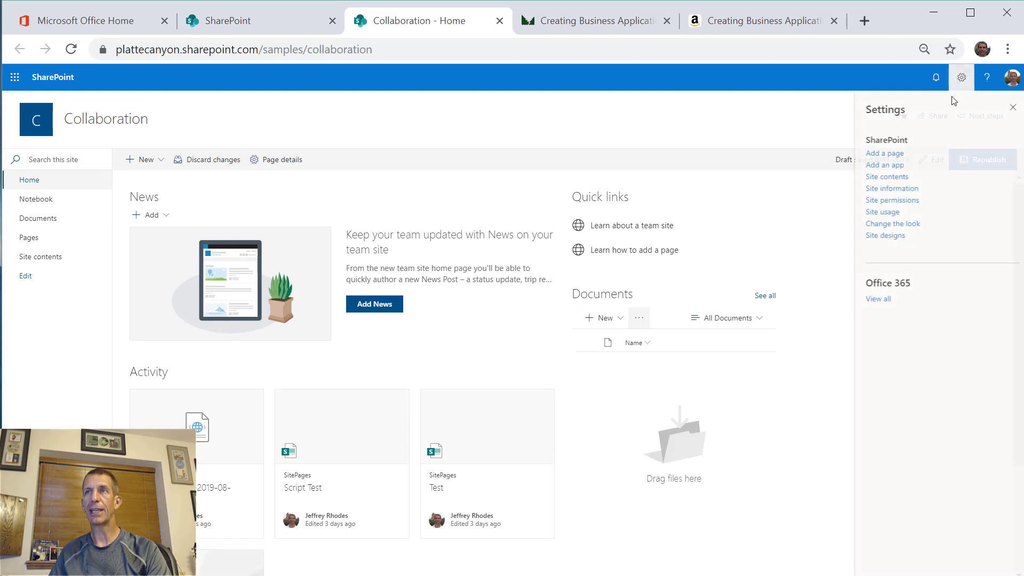
left_click(887, 166)
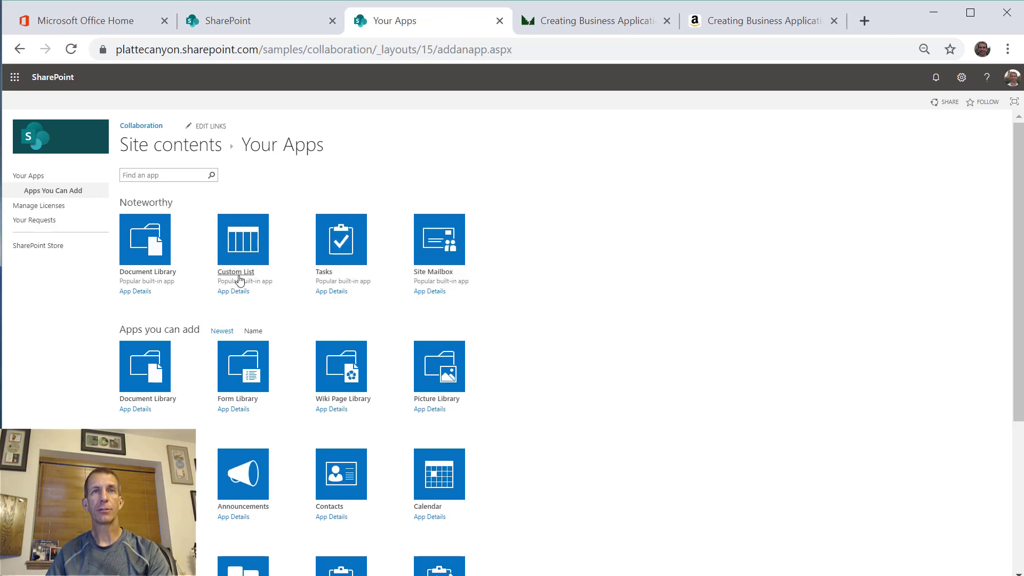
- Create a Custom List named Purchases_InfoPath
left_click(239, 245)
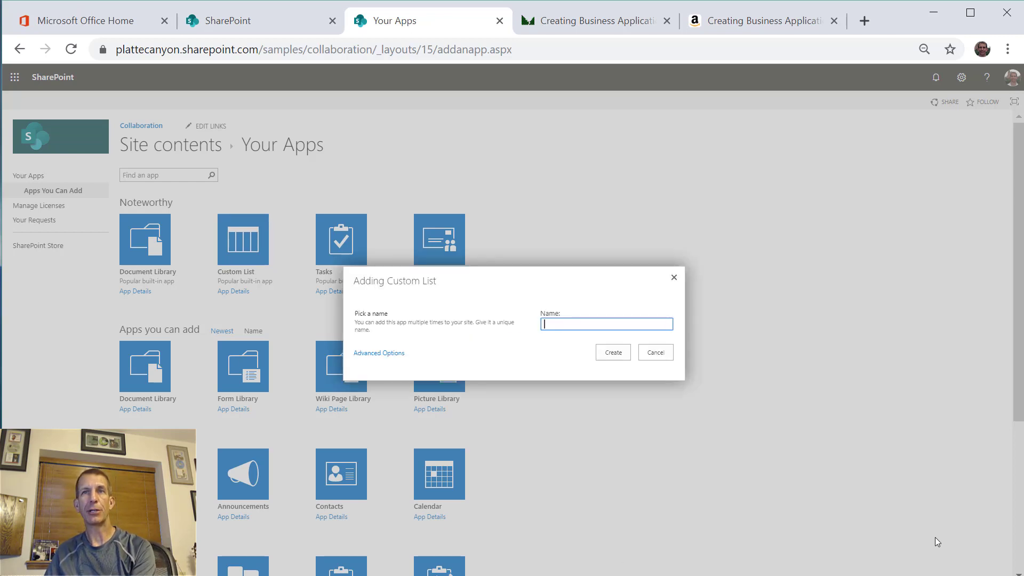
type("Purchases_InfoPath")
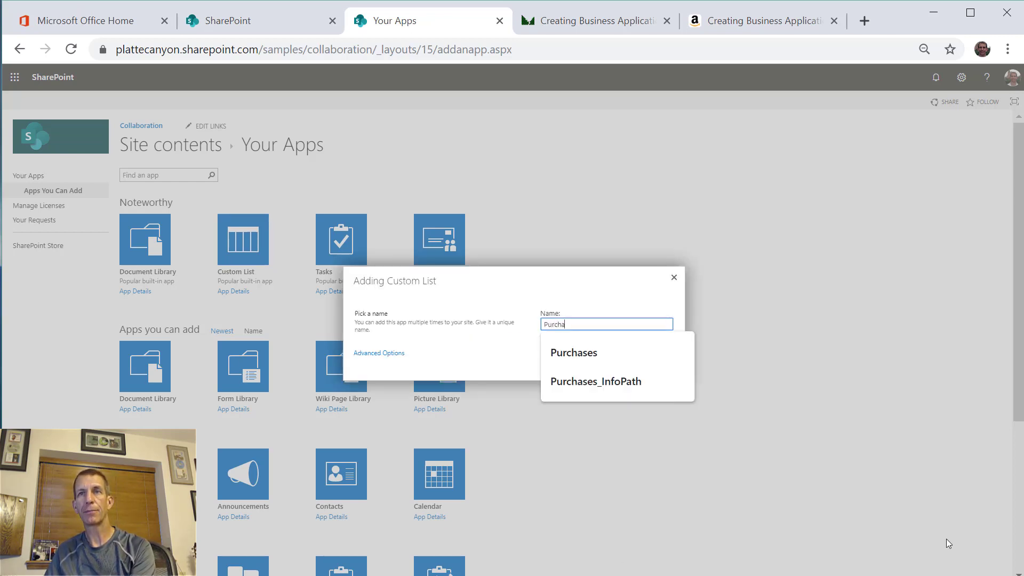
left_click(629, 383)
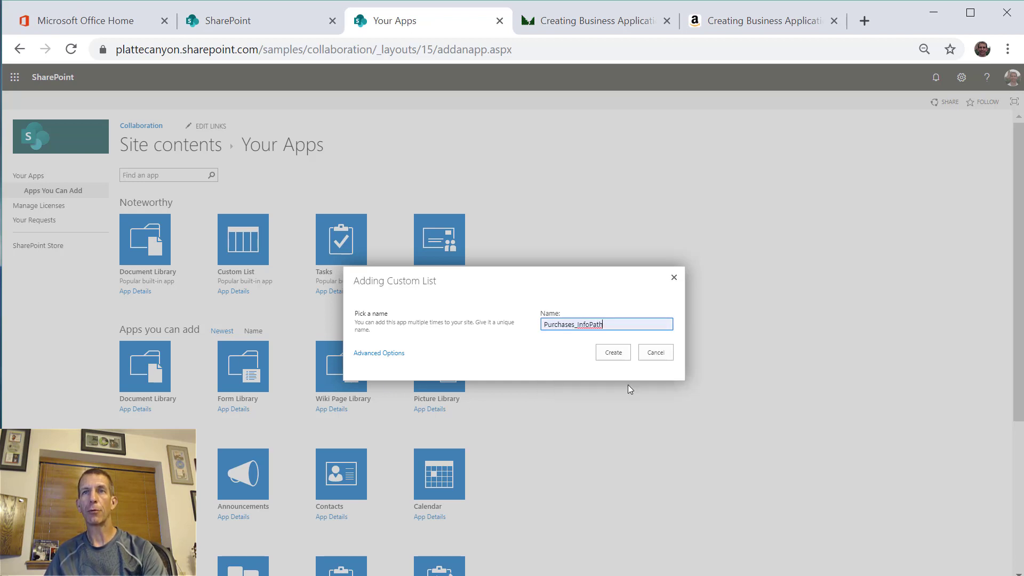
left_click(614, 354)
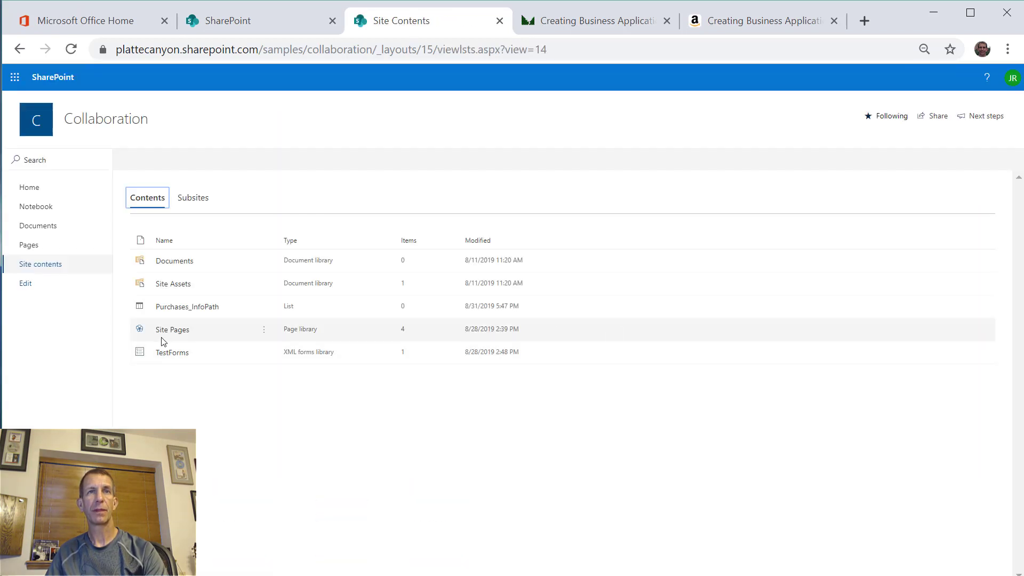
- Open the empty Purchases_InfoPath list, check its PowerApps menu, and bring up the Settings panel
left_click(187, 308)
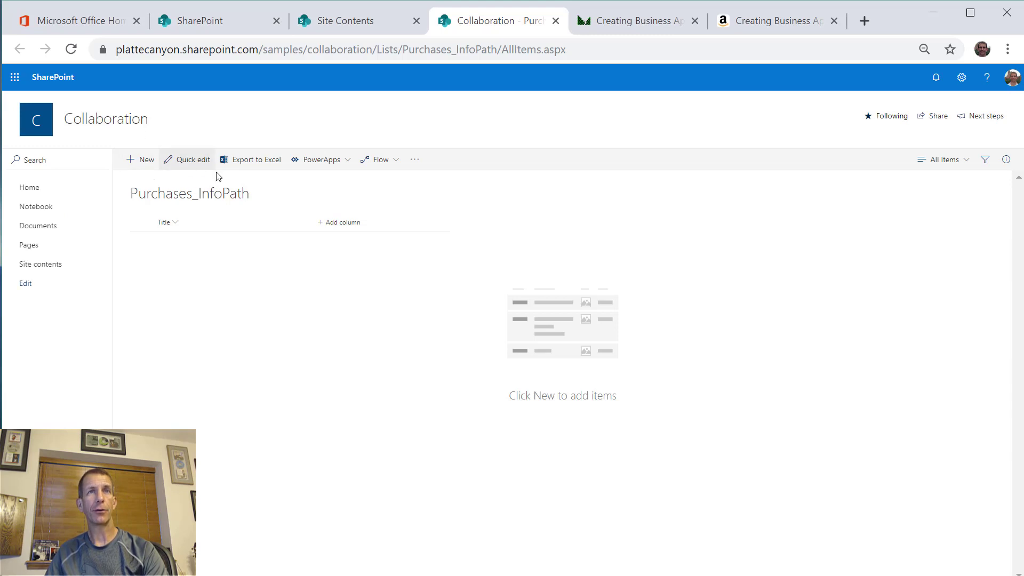
left_click(345, 167)
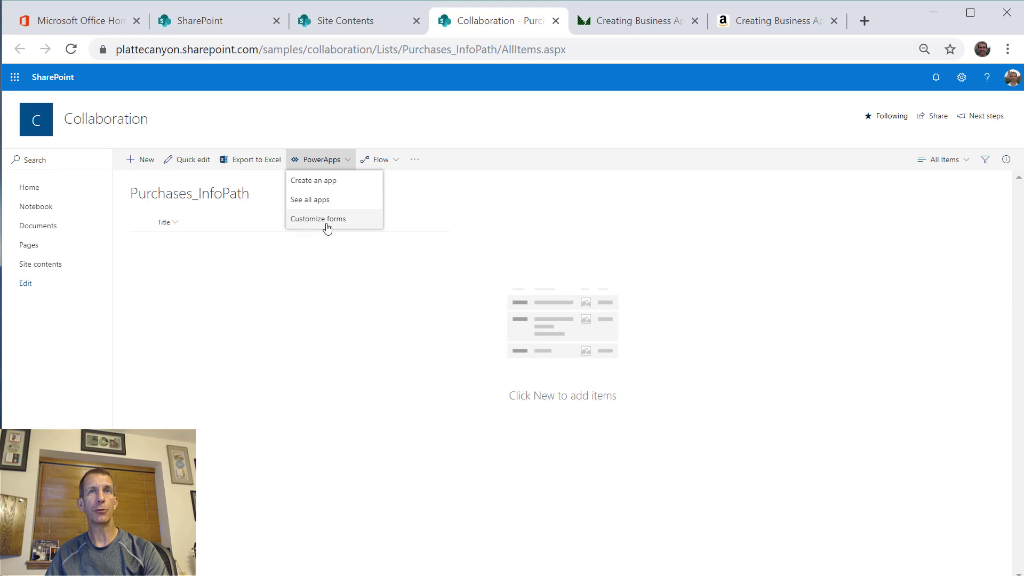
left_click(468, 206)
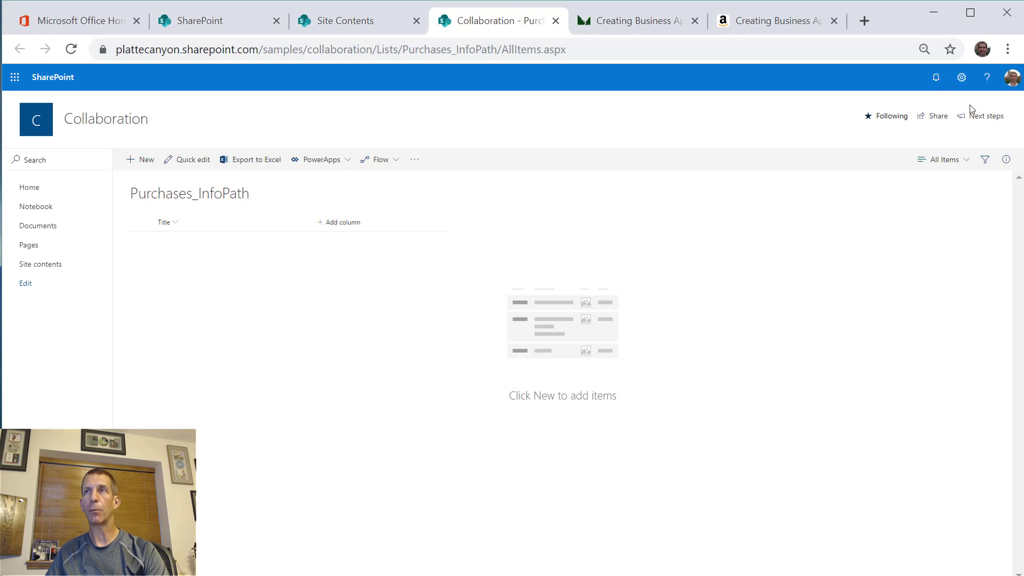
left_click(960, 82)
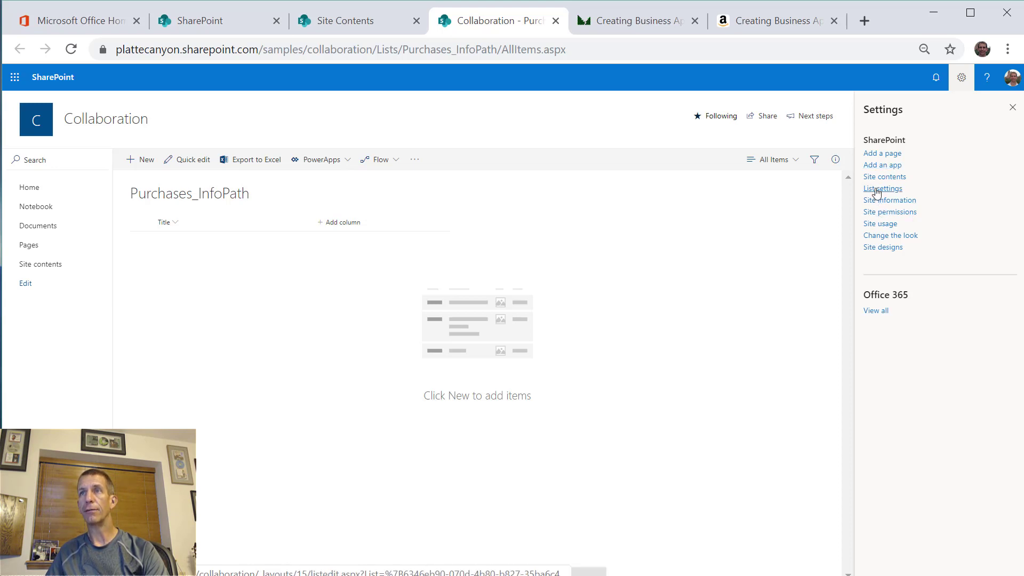
- Set Purchases_InfoPath to the Classic experience in List settings > Advanced settings
left_click(882, 188)
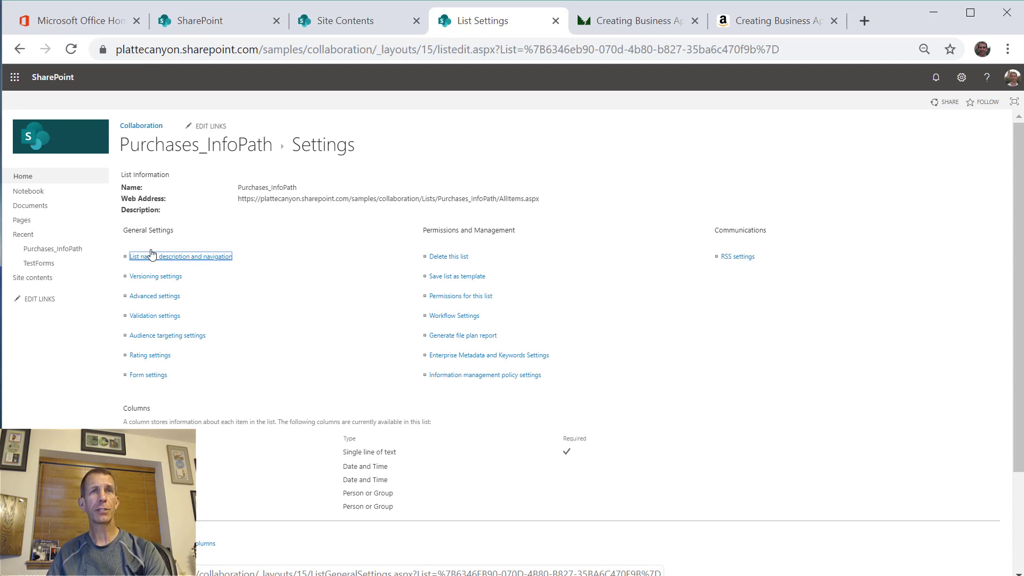
left_click(156, 297)
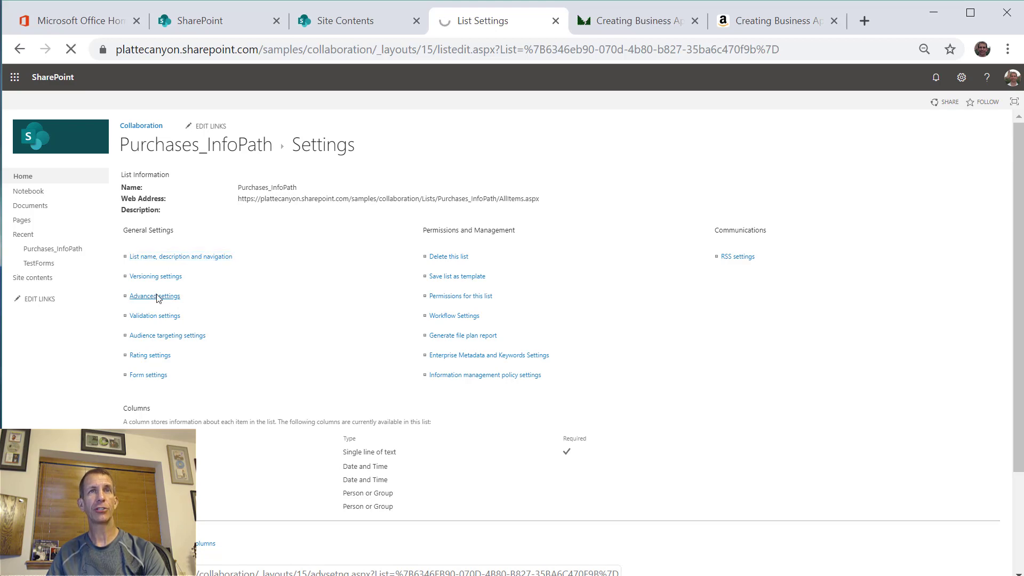
scroll(155, 297, "down", 8)
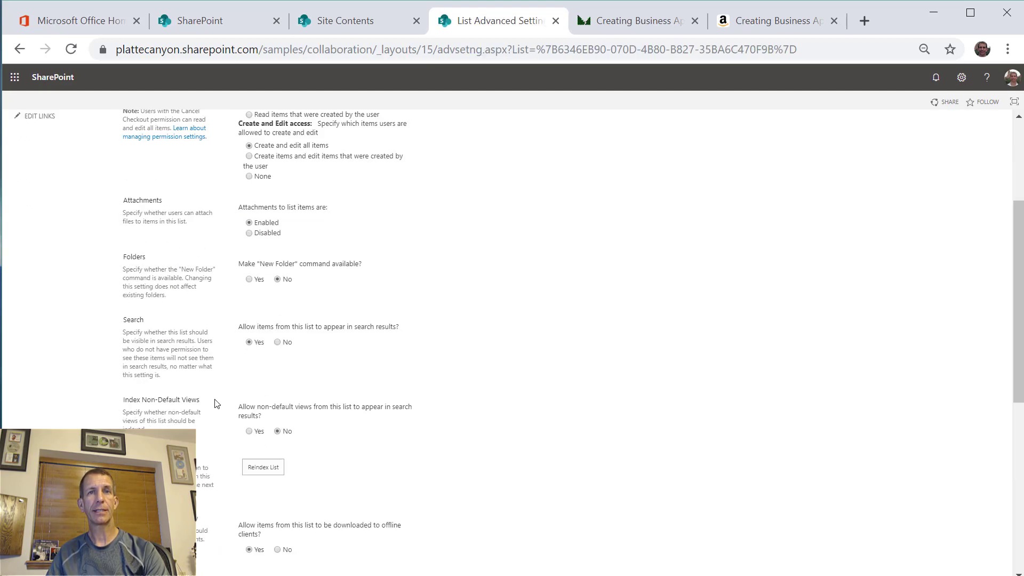
scroll(274, 537, "down", 5)
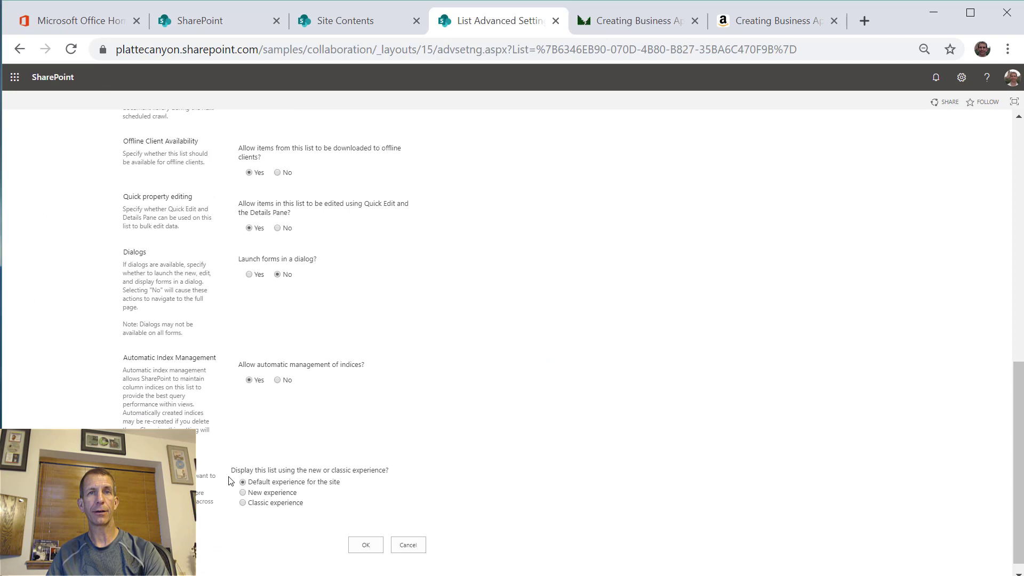
left_click_drag(233, 471, 292, 472)
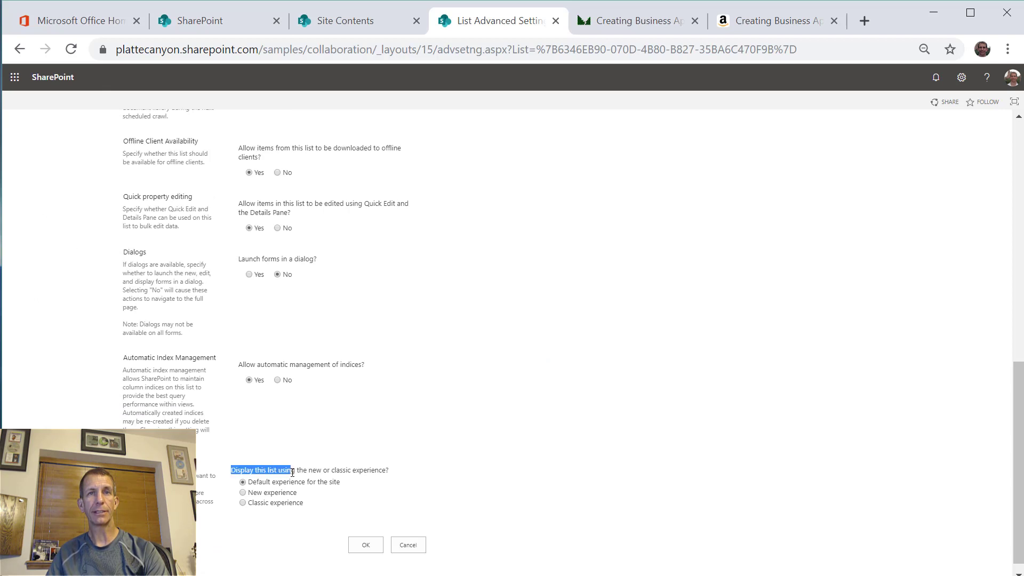
left_click(245, 504)
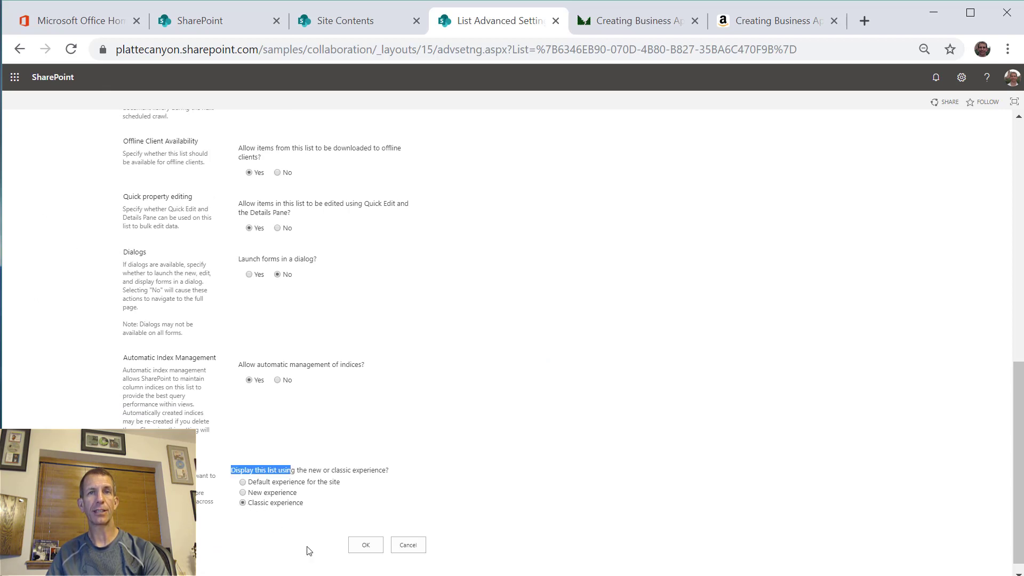
left_click(362, 548)
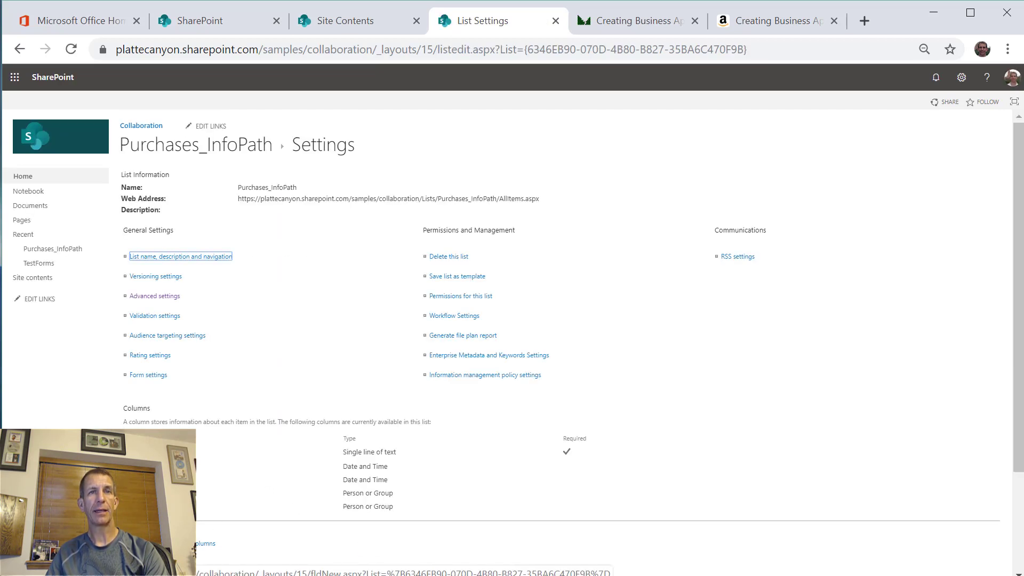
- Add a Number column named Amount and view it in the Columns section
left_click(145, 532)
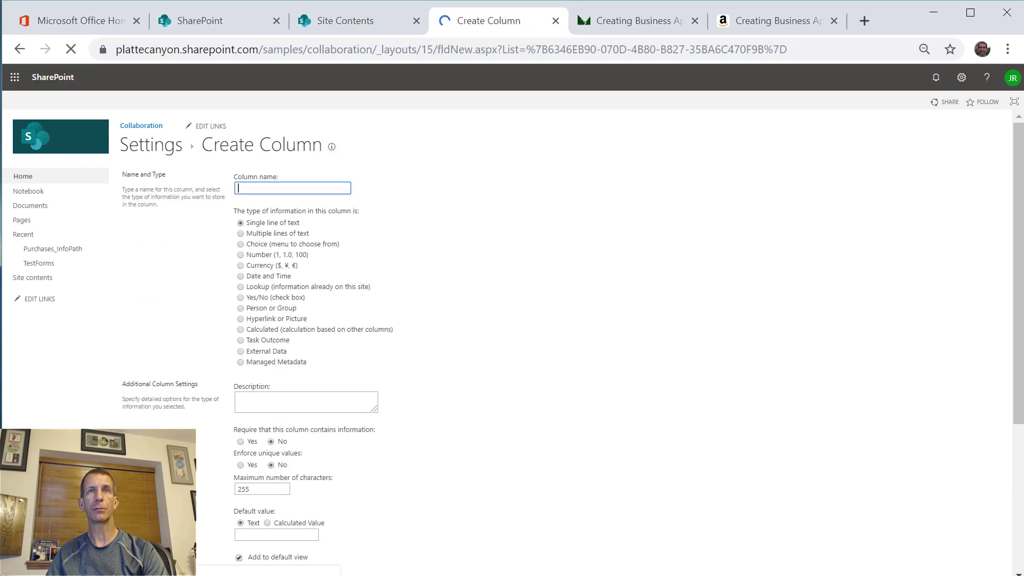
type("Amount")
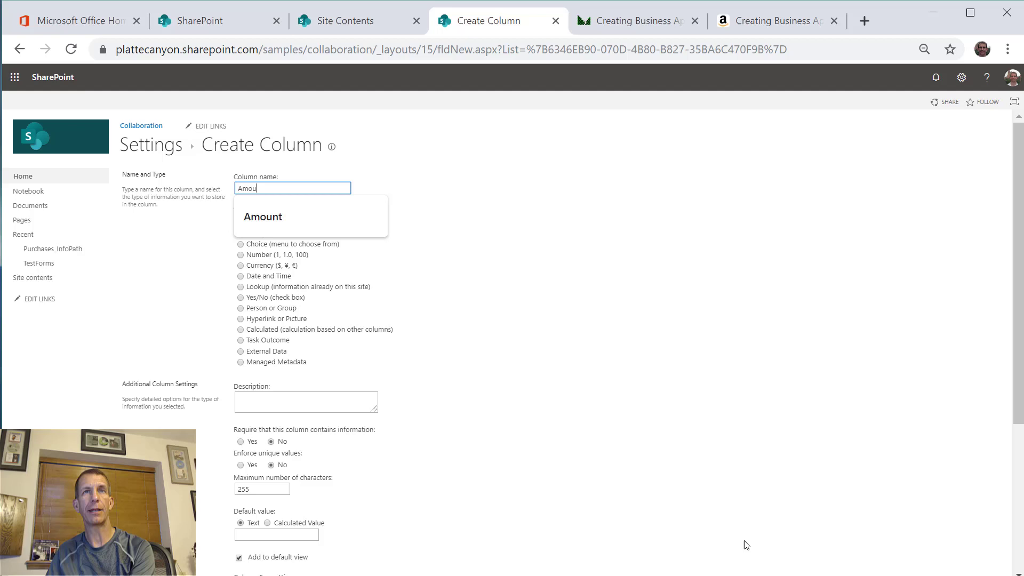
left_click(267, 259)
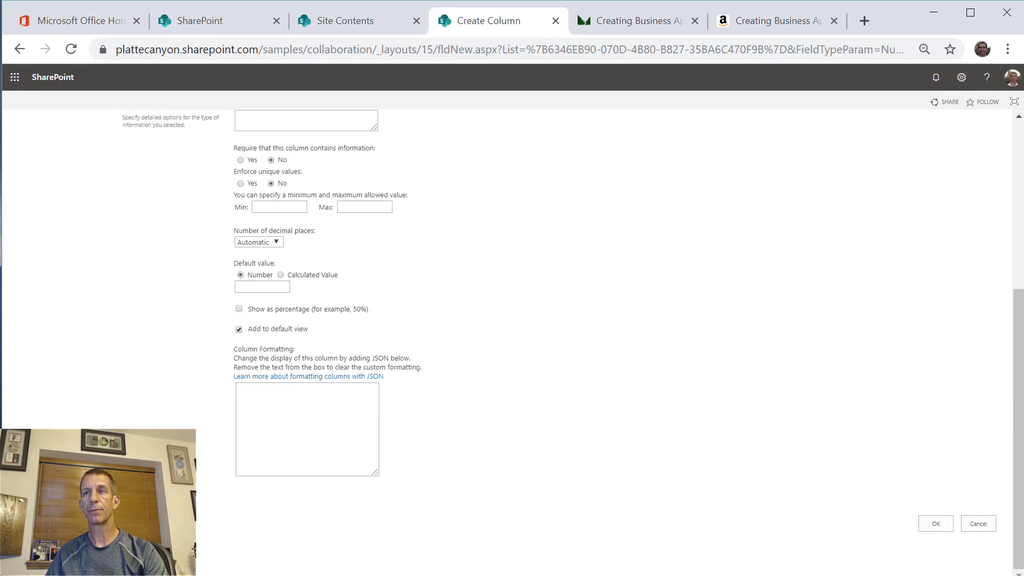
left_click(936, 524)
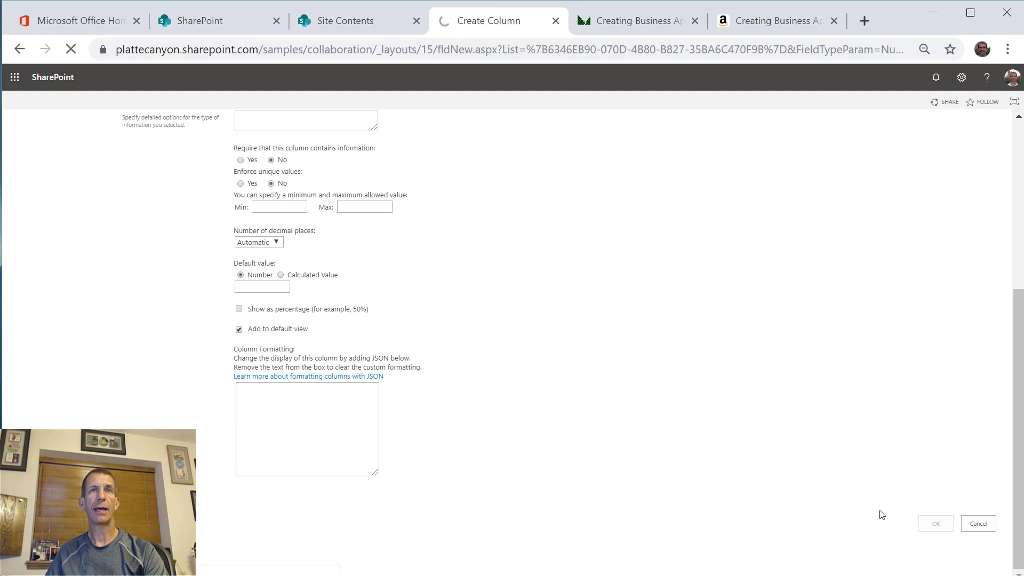
scroll(882, 509, "down", 2)
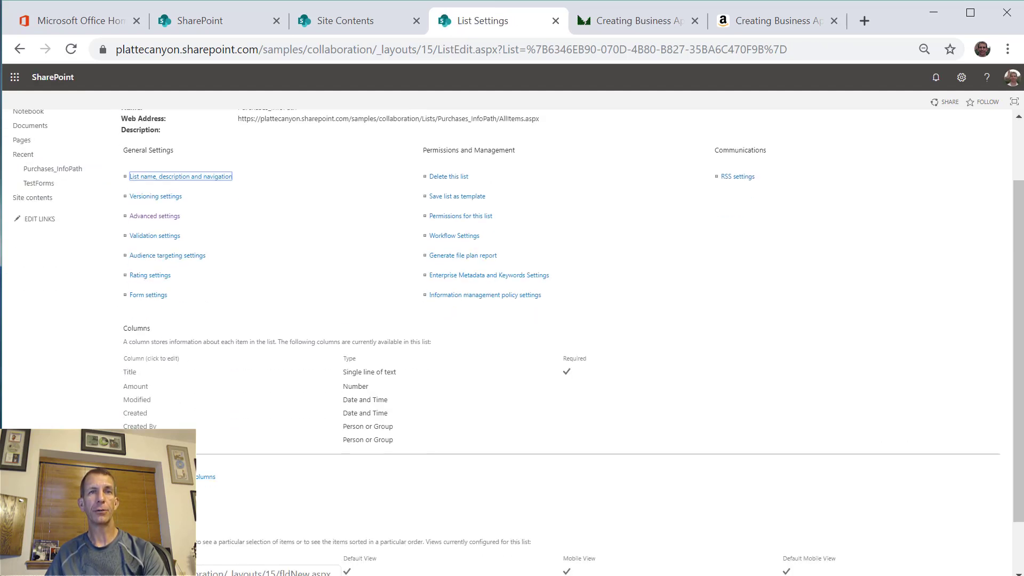
- Create a Yes/No check box column 'Approved By Accounting' with default value No
left_click(147, 463)
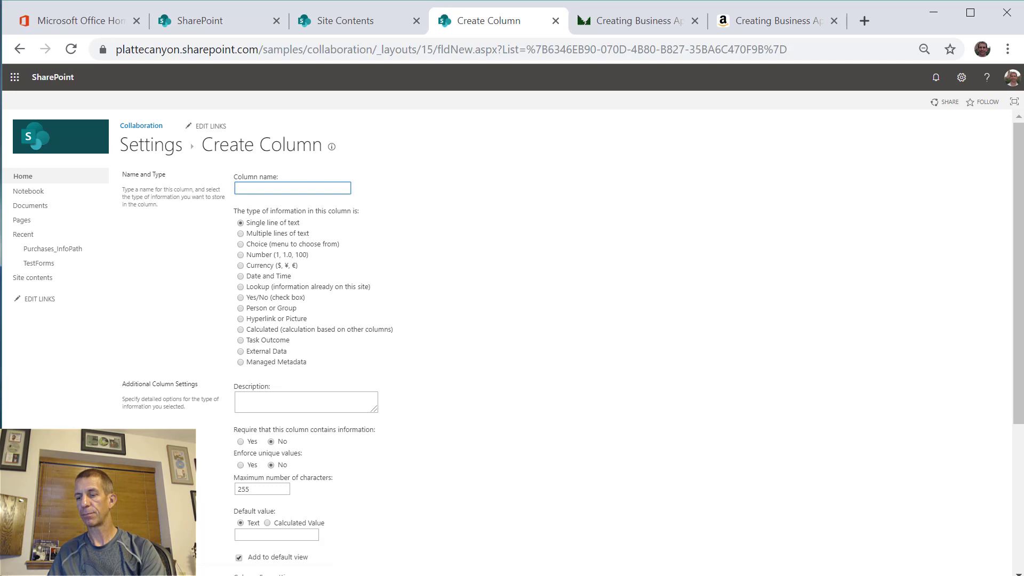
type("Approved By Accounting")
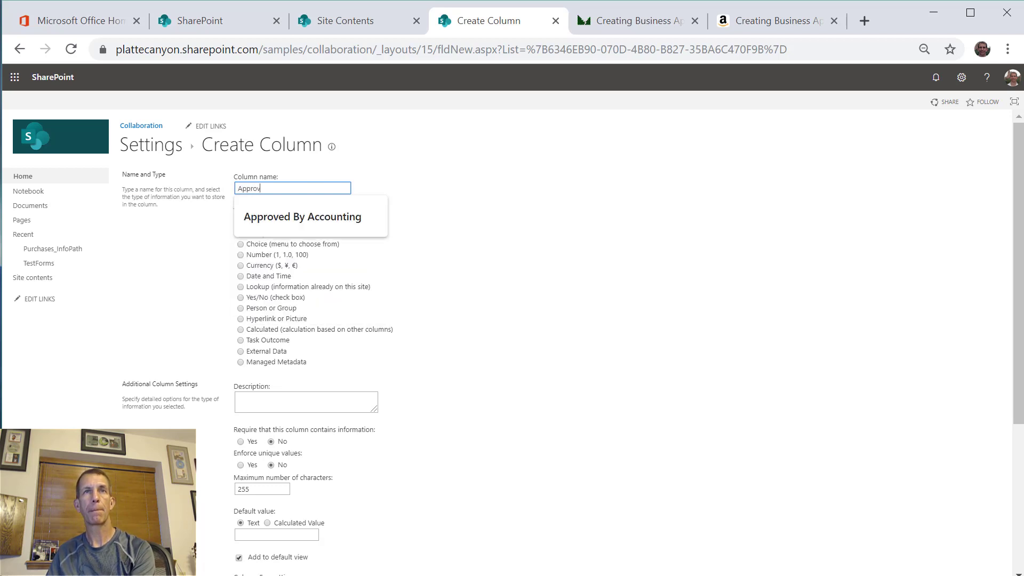
left_click(353, 228)
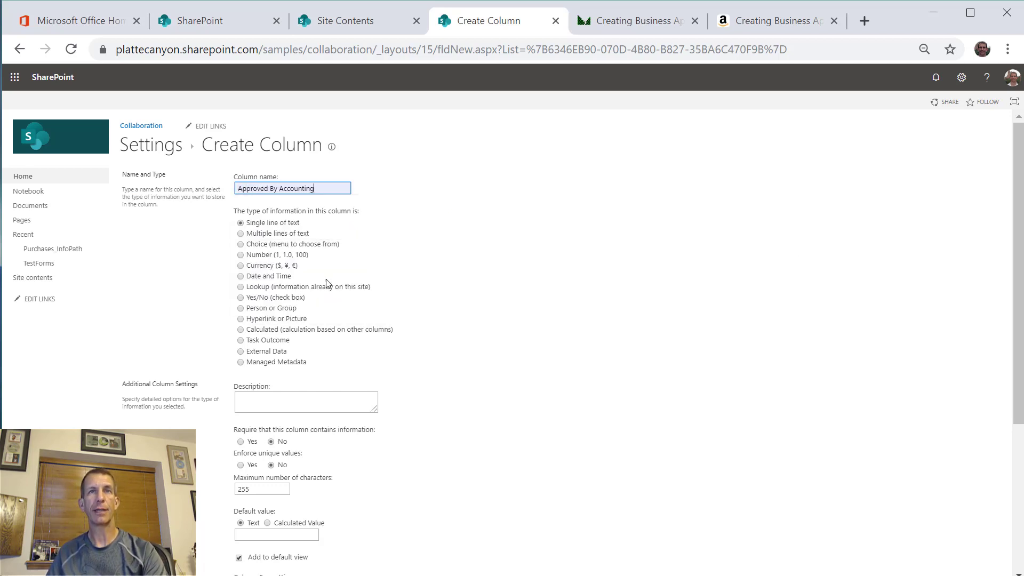
left_click(240, 298)
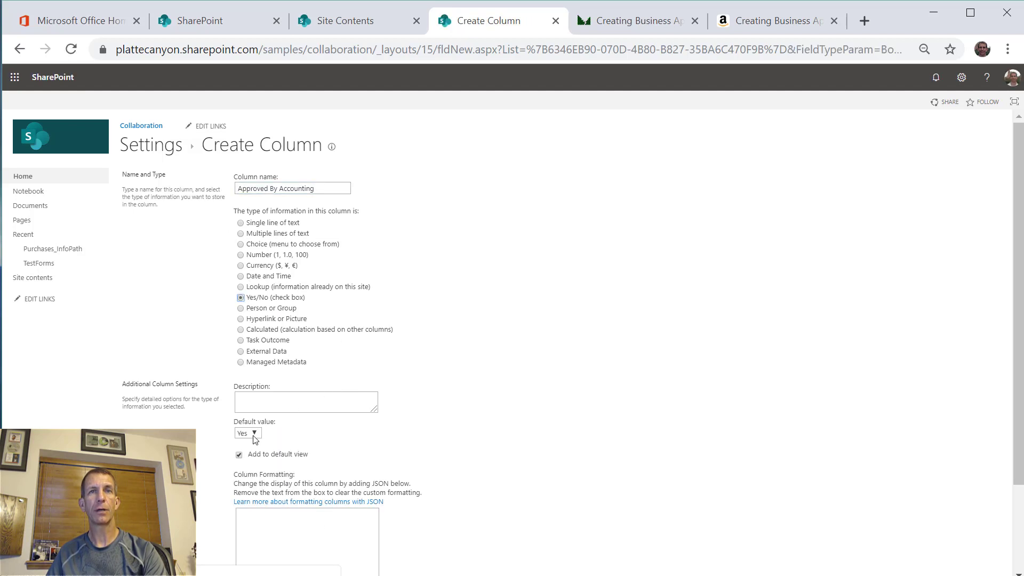
left_click(247, 433)
left_click(247, 453)
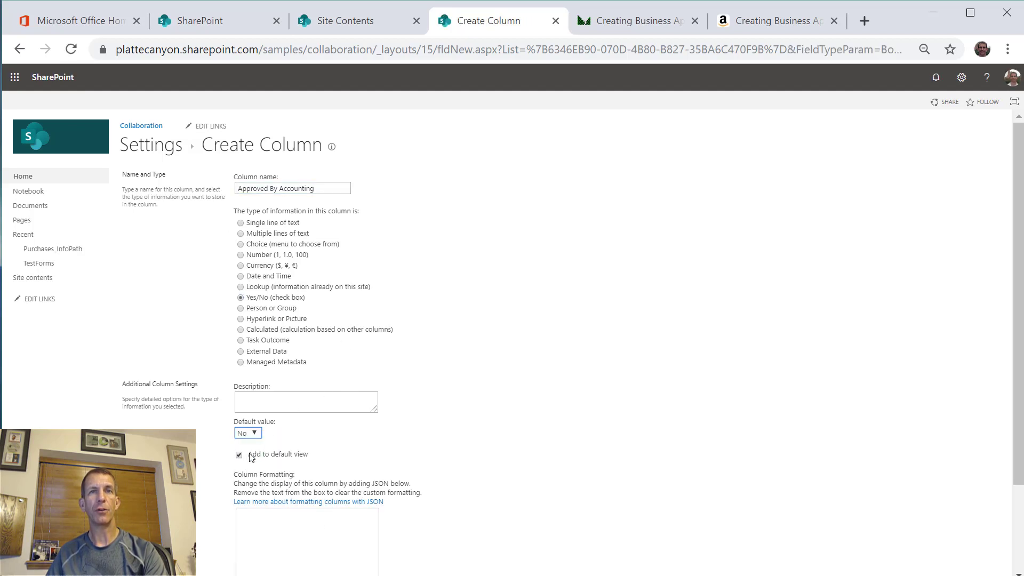
scroll(379, 466, "down", 2)
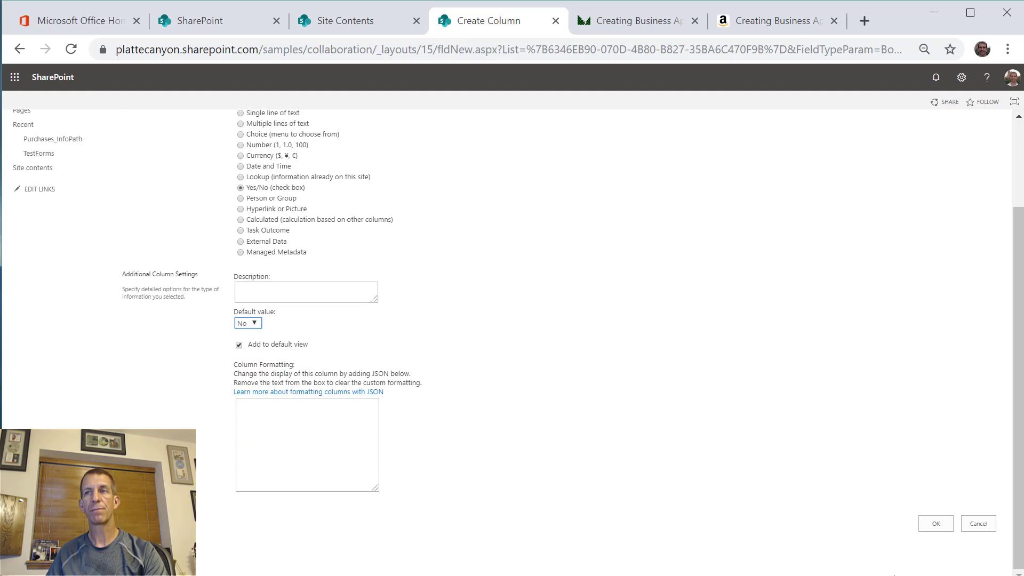
left_click(932, 521)
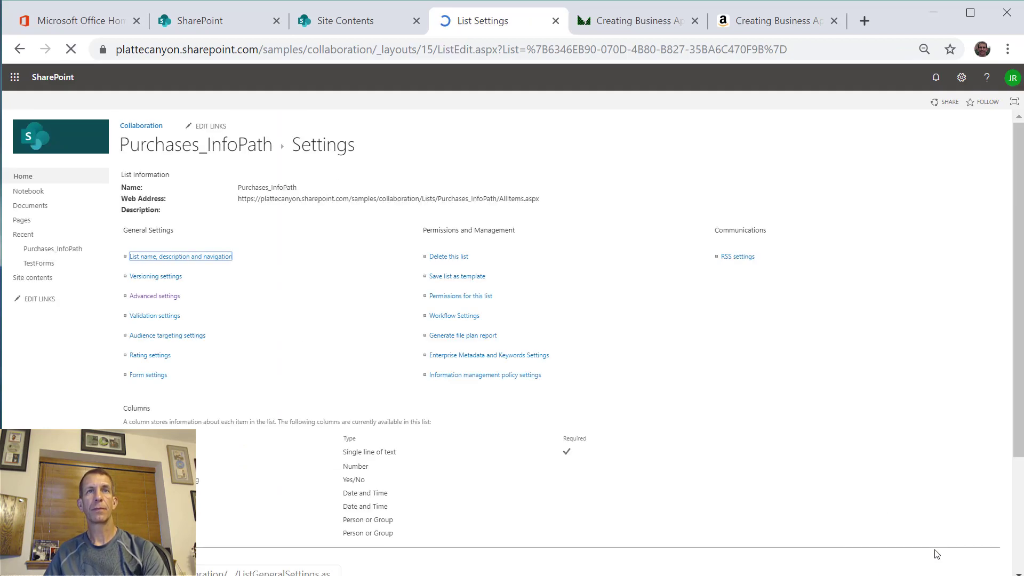
- Start a new item, tick Approved By Accounting as a test, then cancel back to the list
left_click(192, 142)
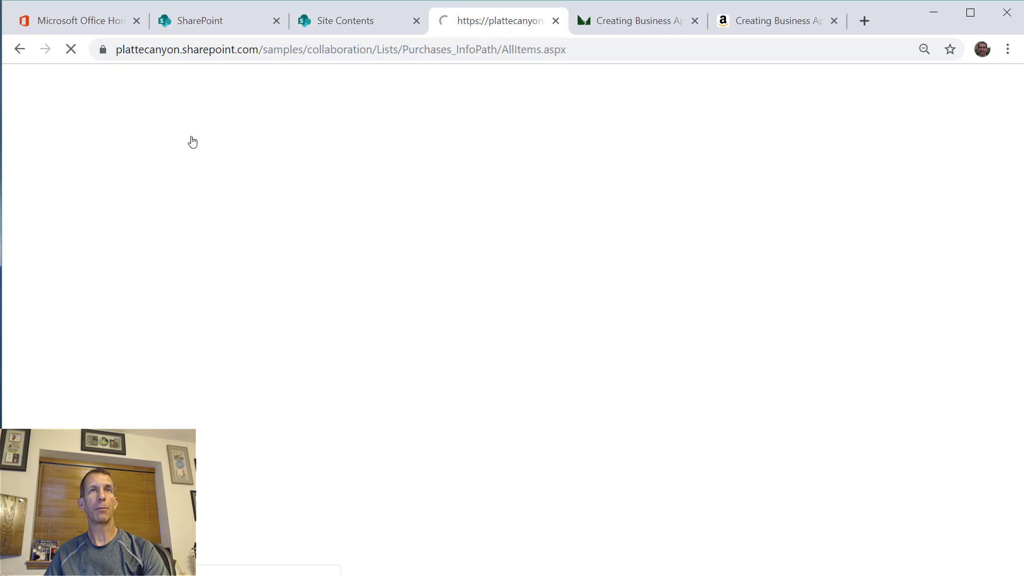
left_click(172, 175)
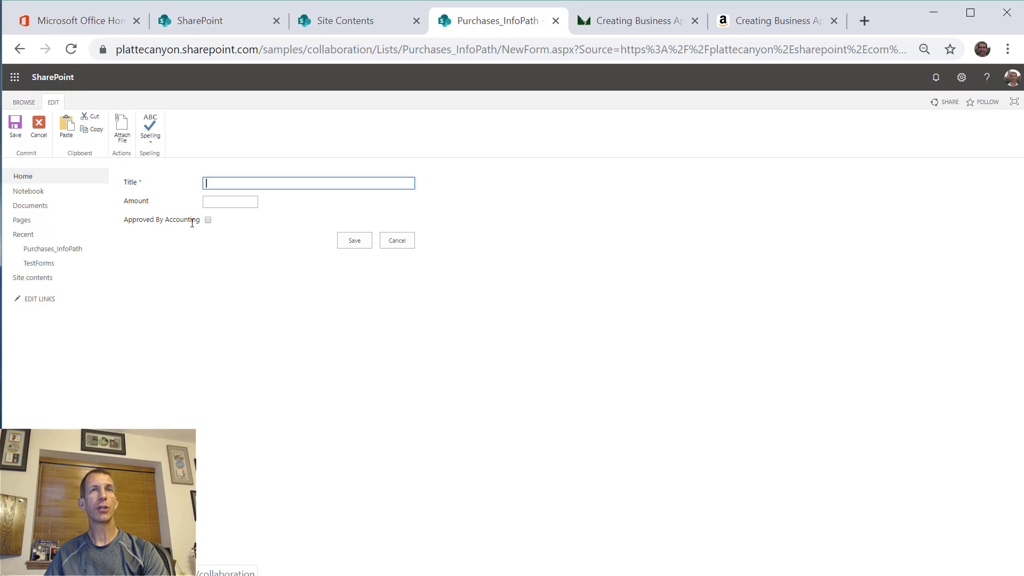
left_click(208, 222)
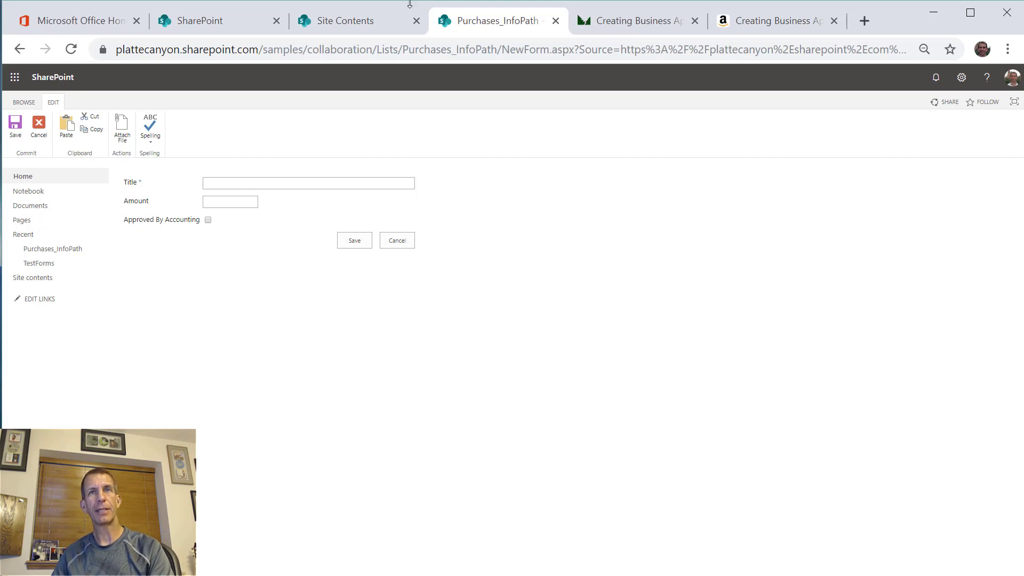
left_click(411, 237)
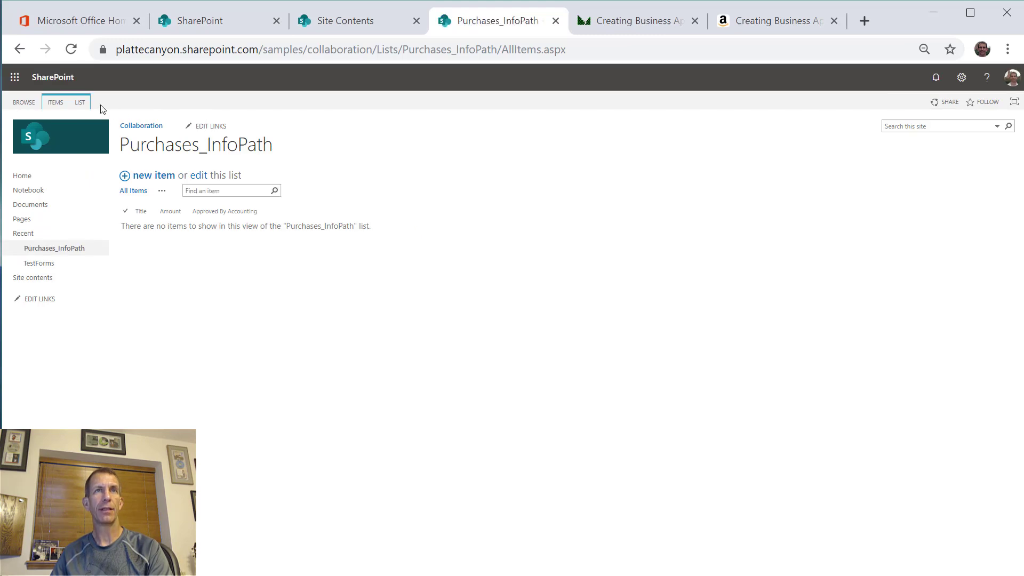
- Try Customize in InfoPath from Chrome and dismiss the Internet Explorer required warning
left_click(82, 104)
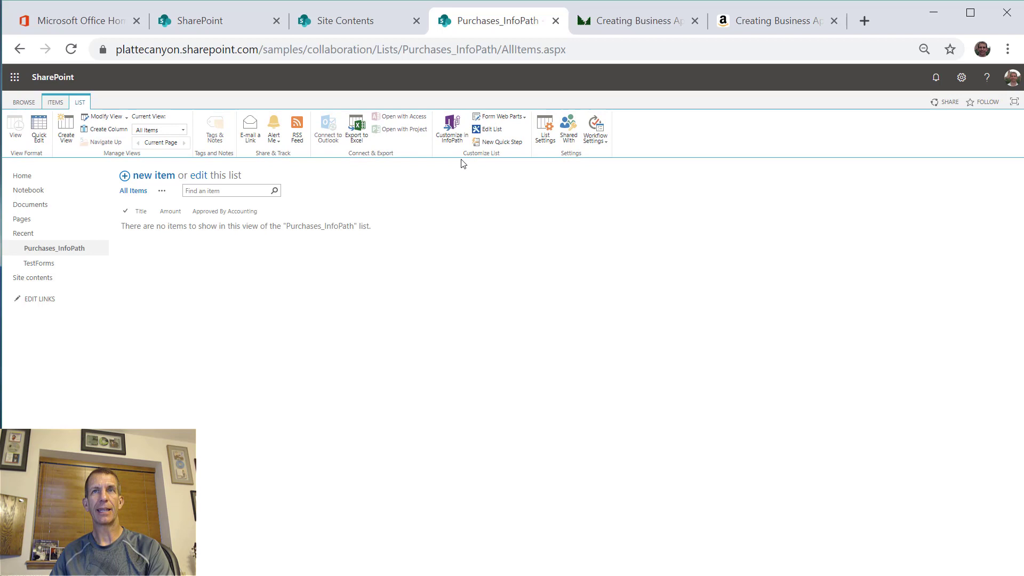
left_click(443, 136)
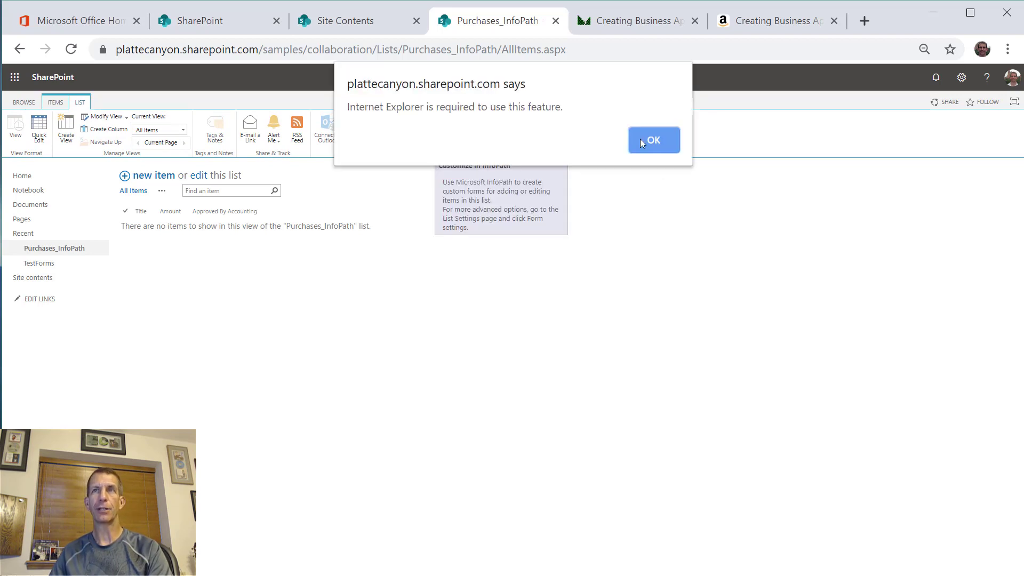
left_click(643, 140)
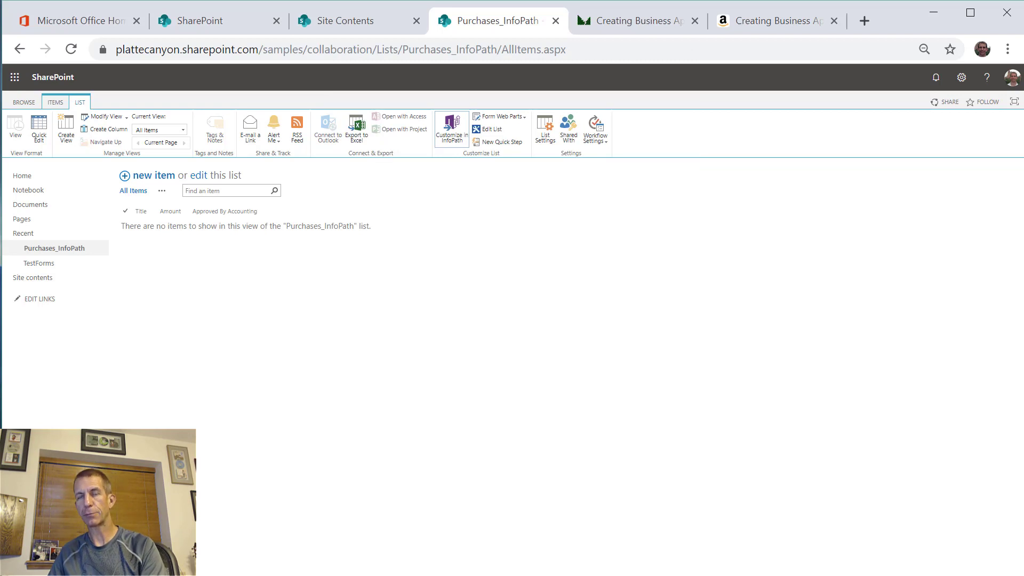
- Copy the Purchases_InfoPath list URL and load it in Edge
left_click(583, 57)
key("ctrl+c")
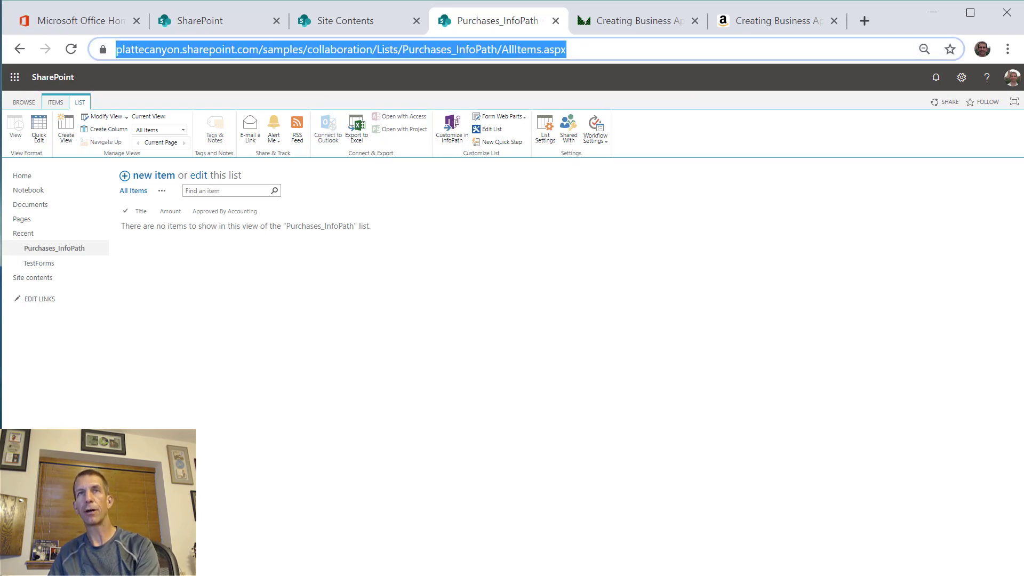
key("alt+Tab")
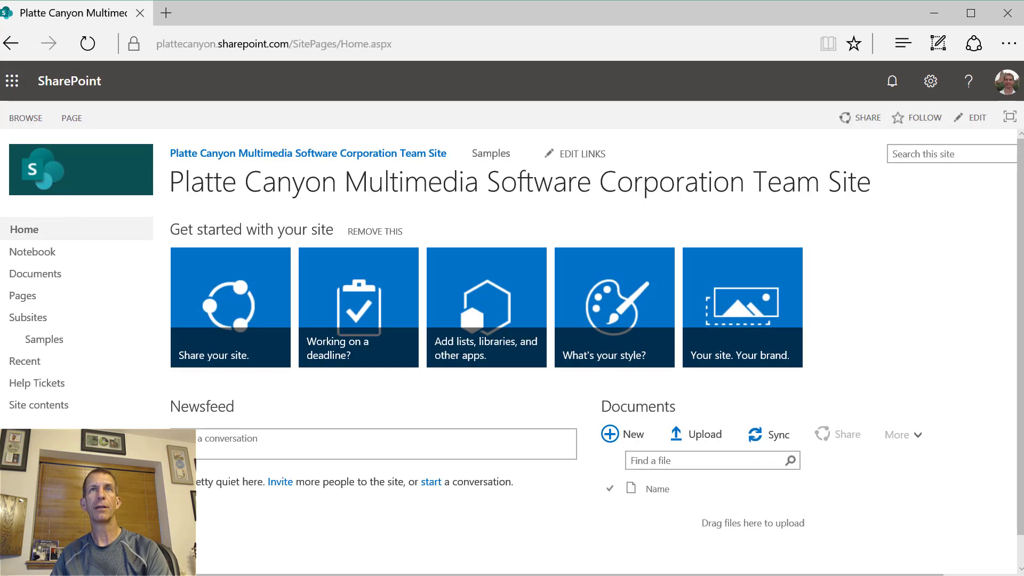
key("ctrl+l")
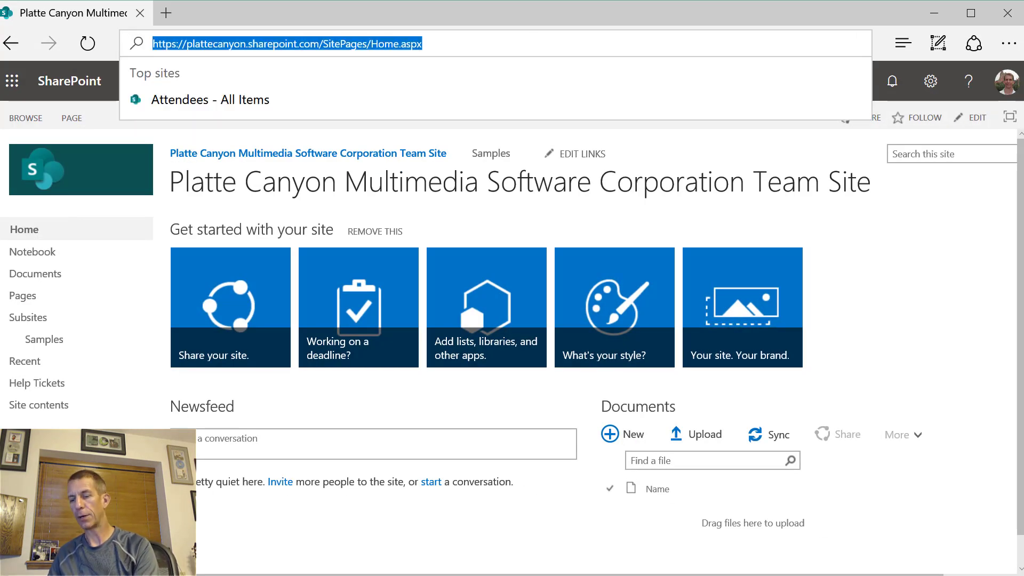
key("ctrl+v")
key("Return")
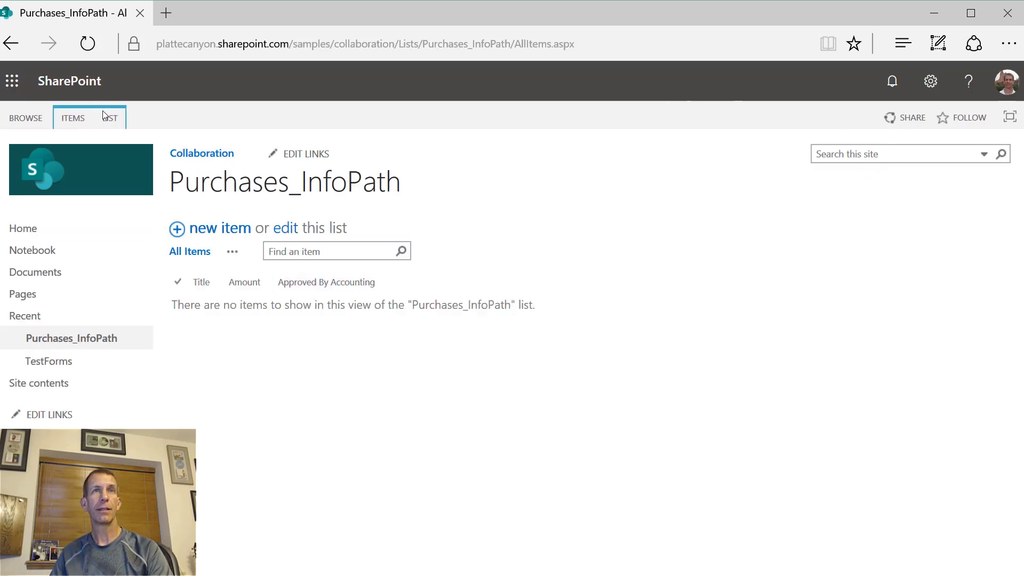
- Launch Customize in InfoPath from the LIST tab and allow Edge to open InfoPath
left_click(111, 119)
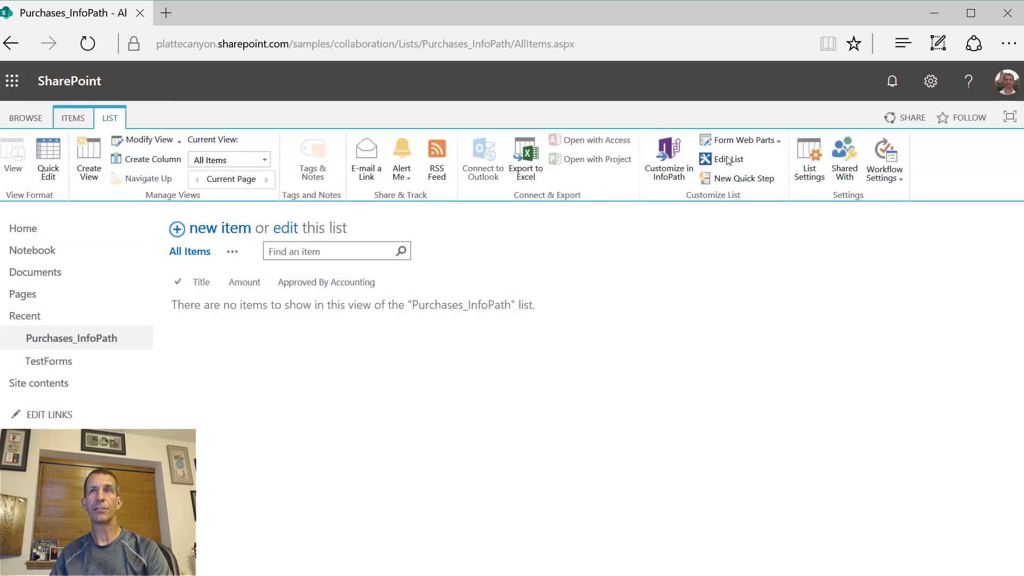
left_click(666, 169)
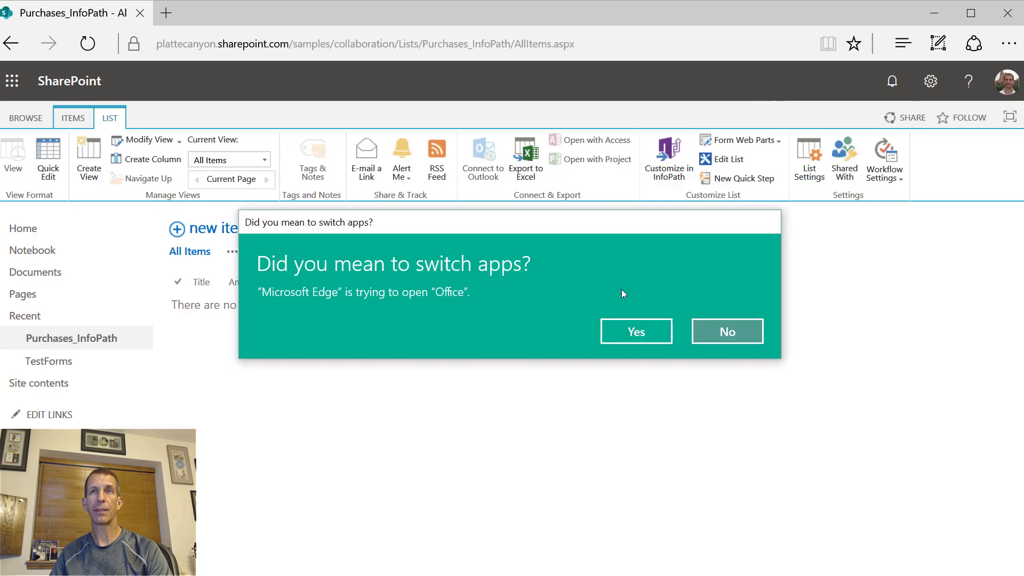
left_click(631, 339)
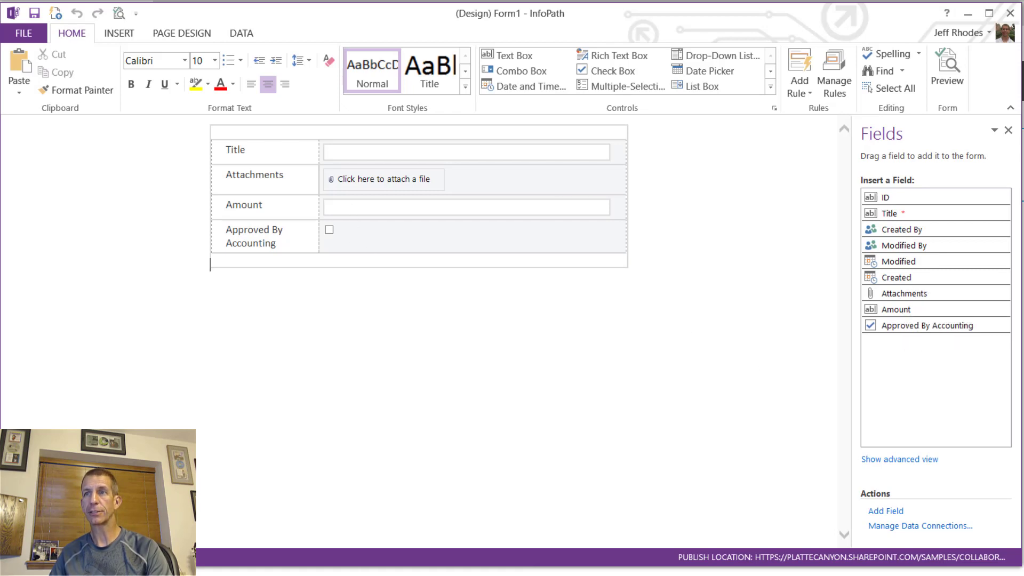
- Add a Yes/No field named IsAccountingUser, default FALSE, to the form's data
left_click(896, 513)
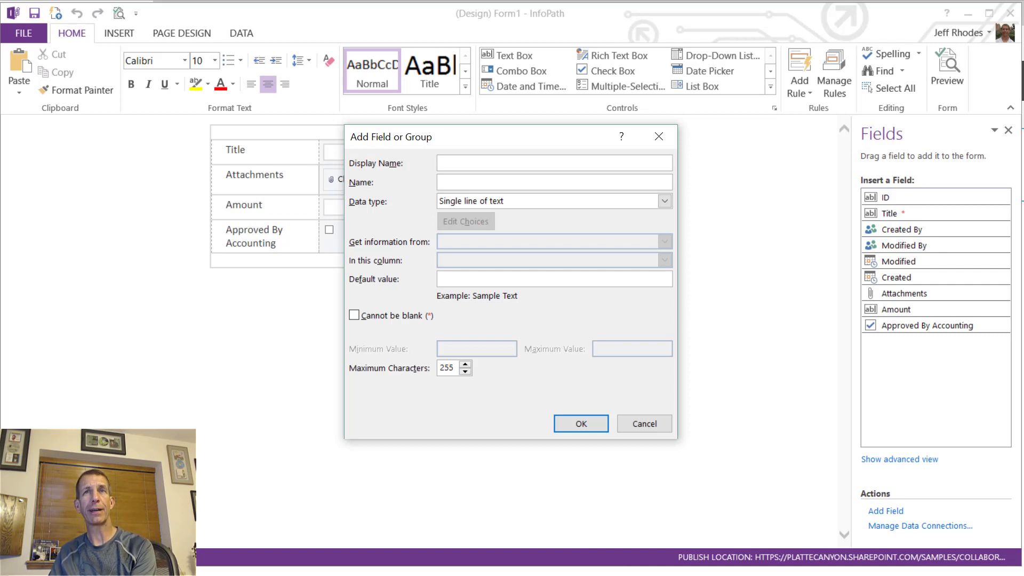
type("Is")
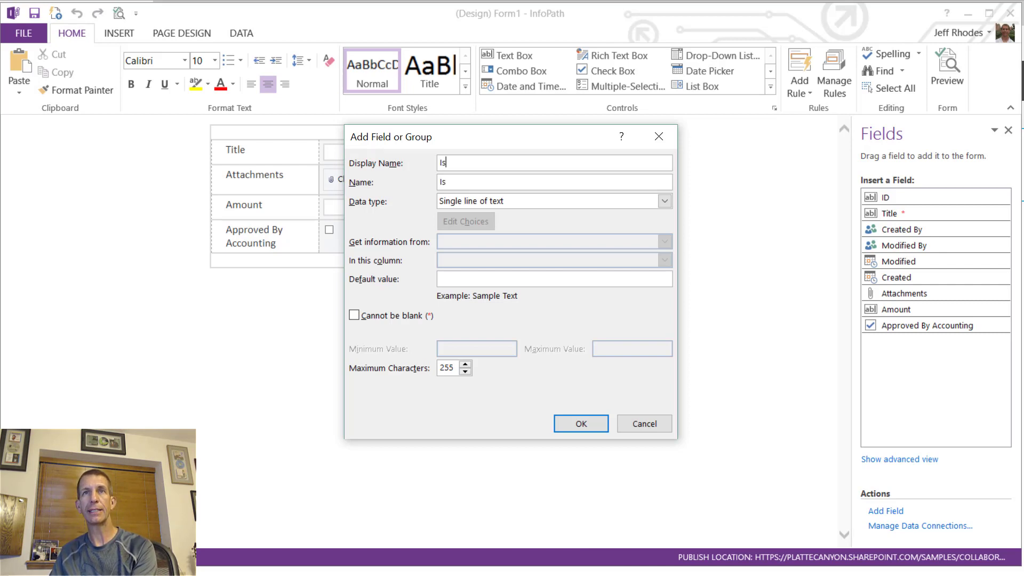
type("Account")
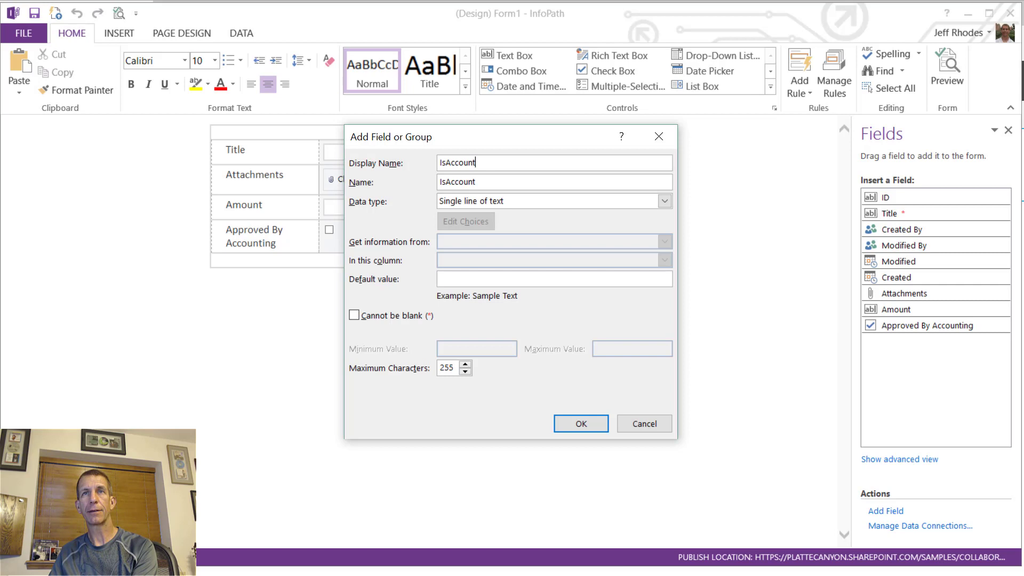
type("ingUser")
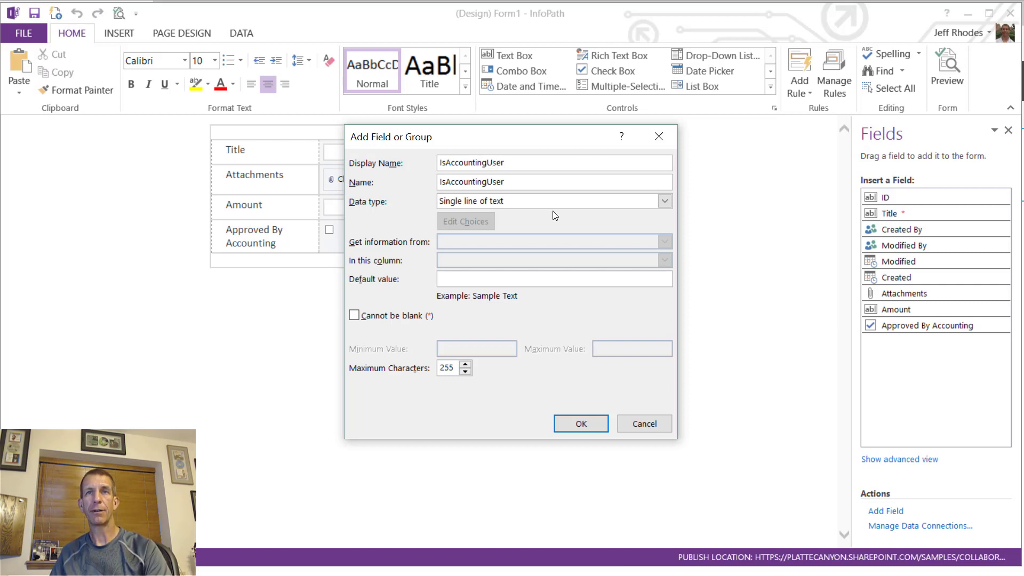
left_click(526, 206)
left_click(512, 279)
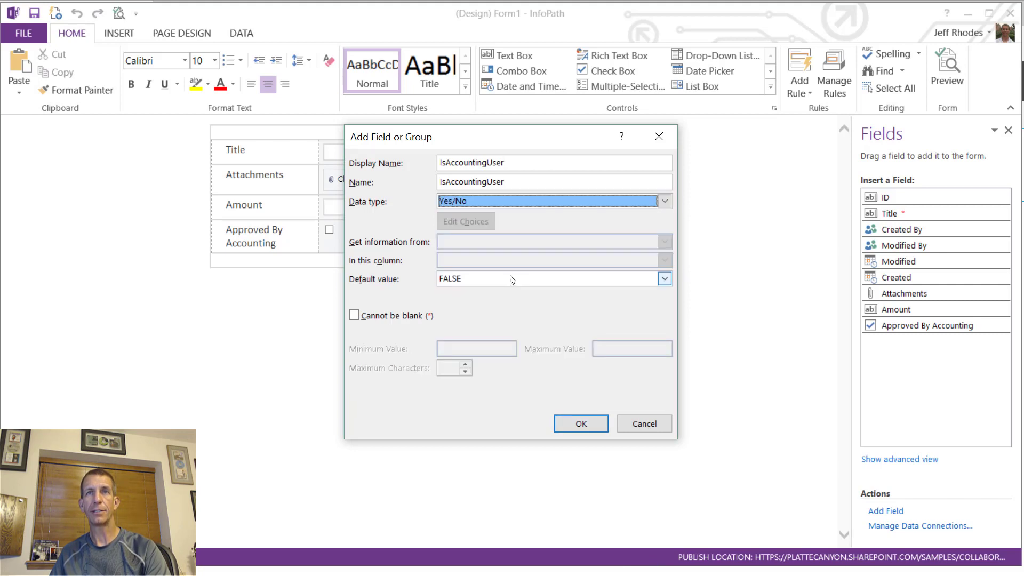
left_click(580, 424)
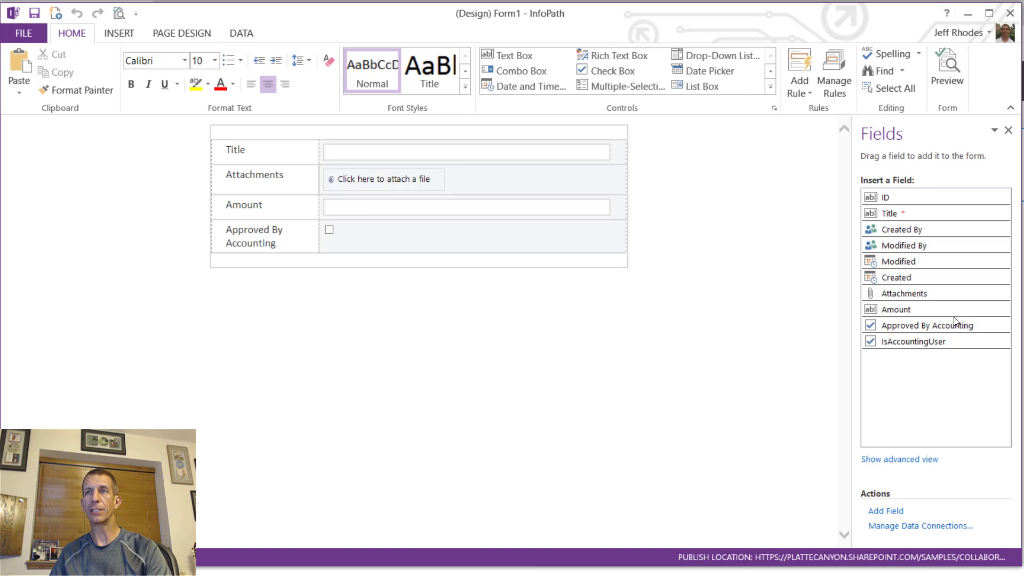
mouse_move(932, 347)
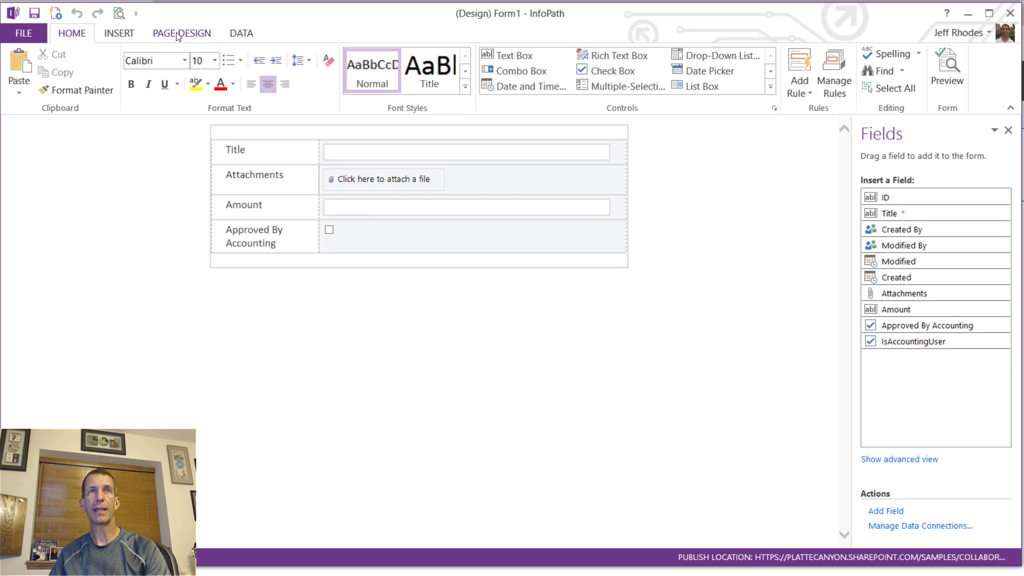
- Create a new Form Load action rule named SetIsAccountingUser
left_click(247, 31)
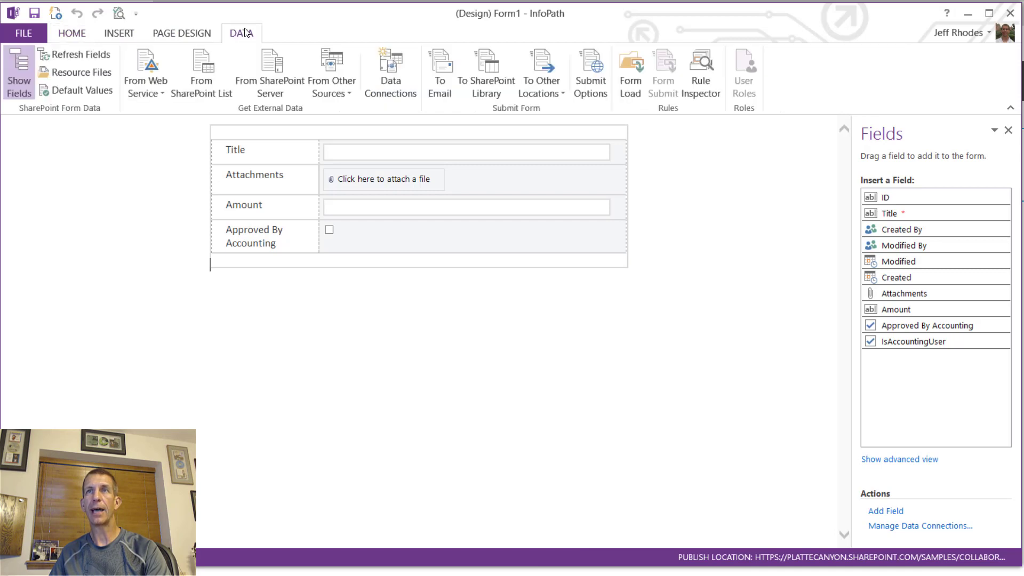
left_click(637, 80)
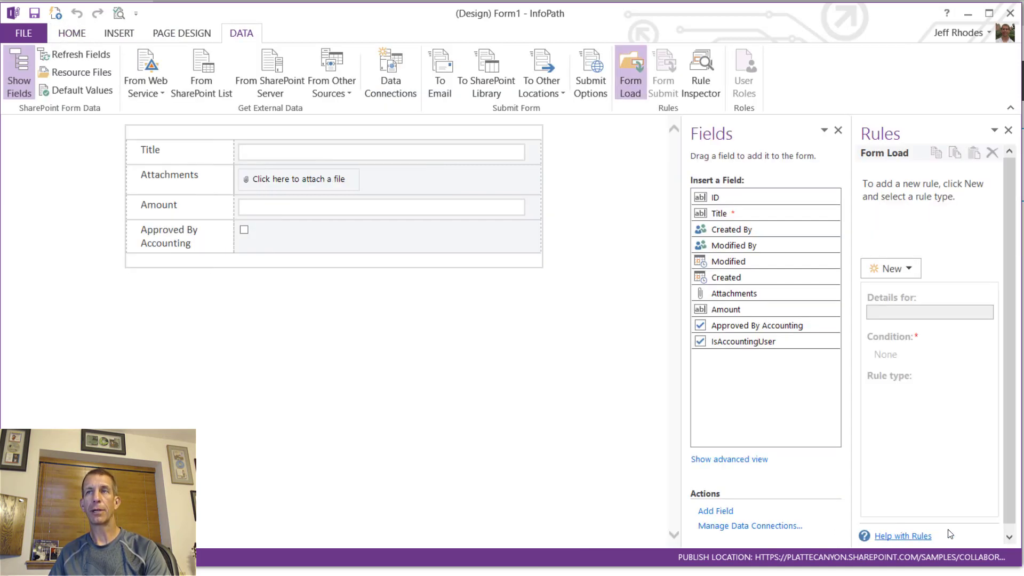
left_click(913, 267)
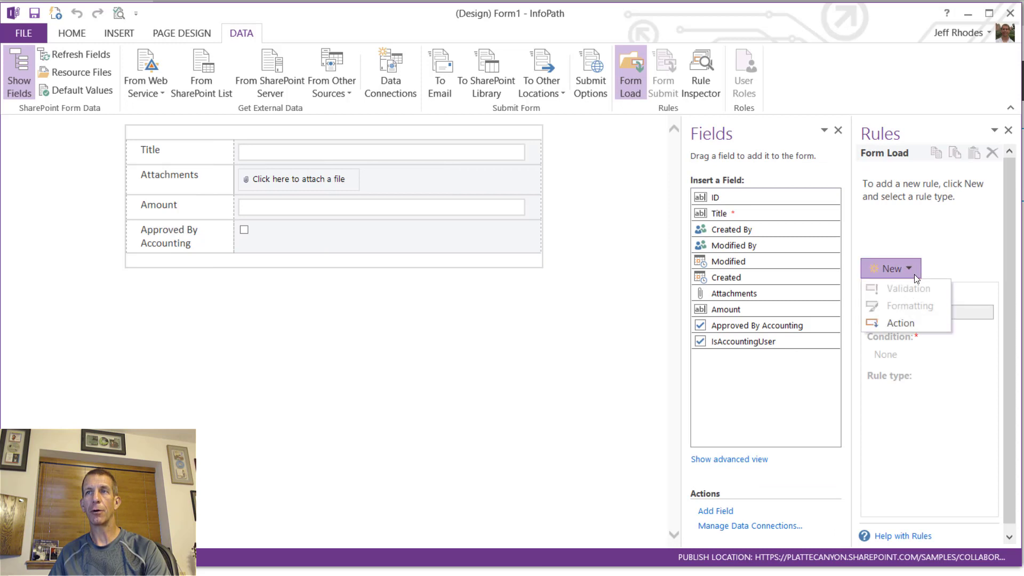
left_click(907, 319)
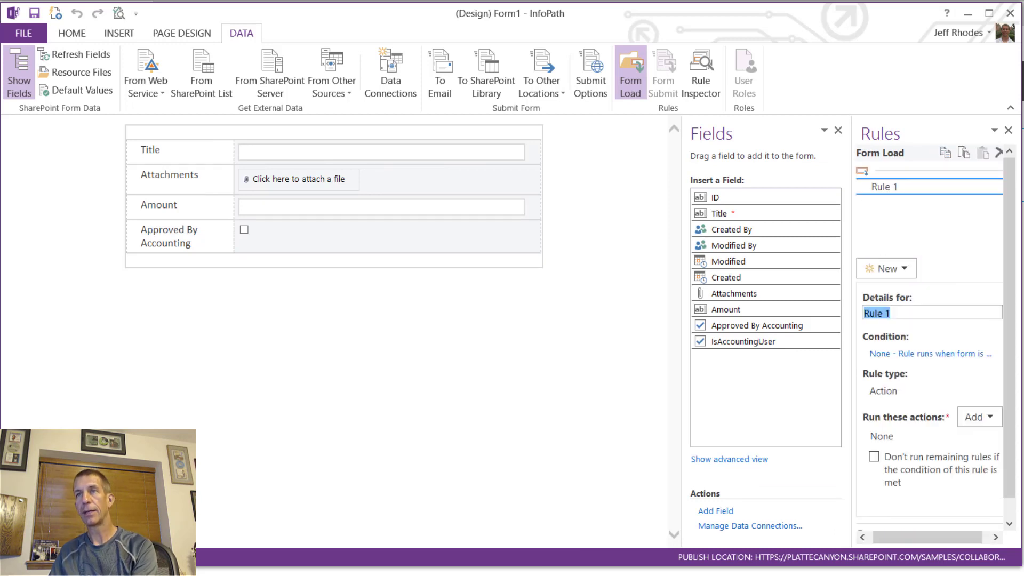
type("Set")
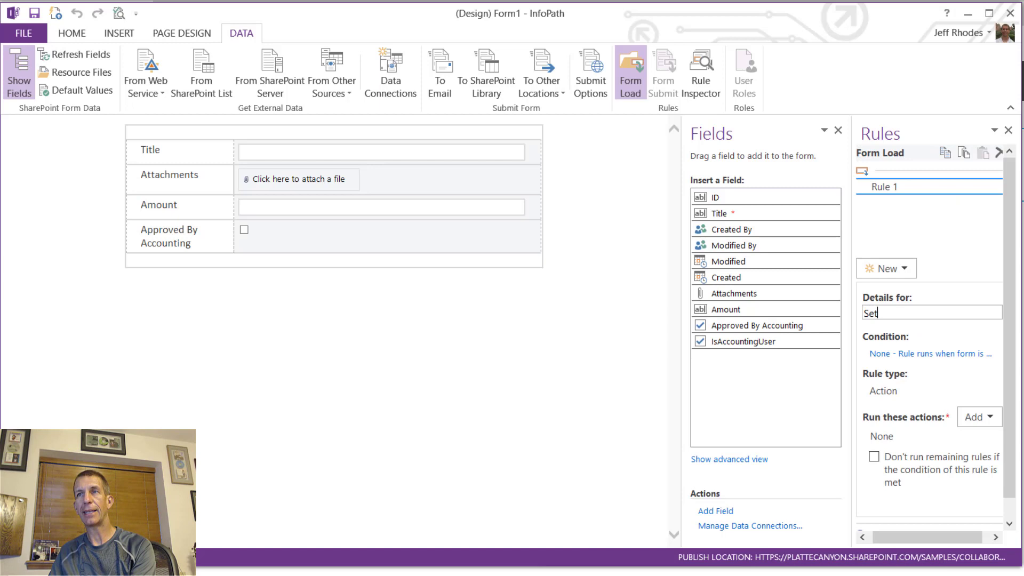
type("IsAccountingUser")
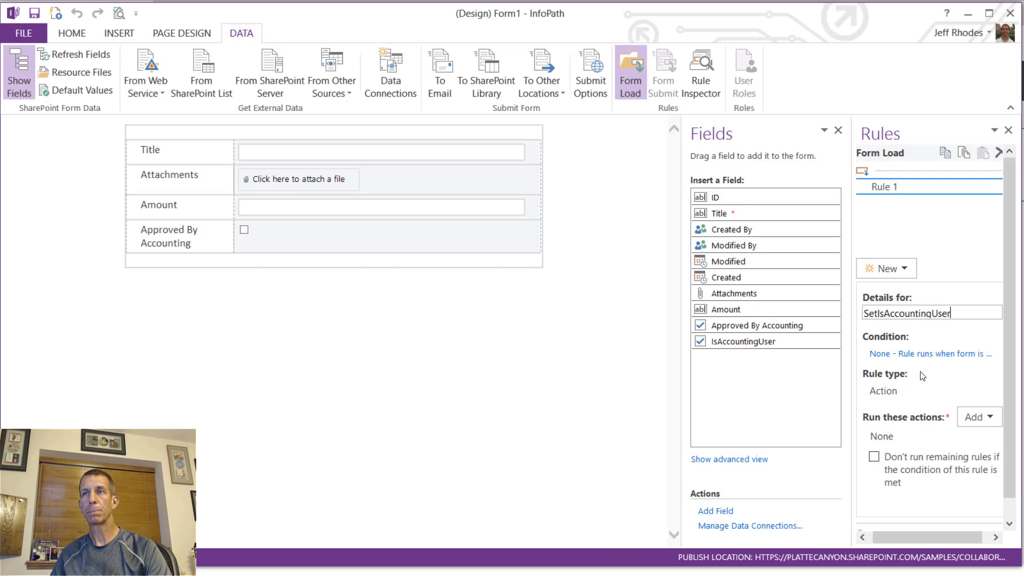
- Add a Set a field's value action to the rule targeting the IsAccountingUser field
left_click(974, 421)
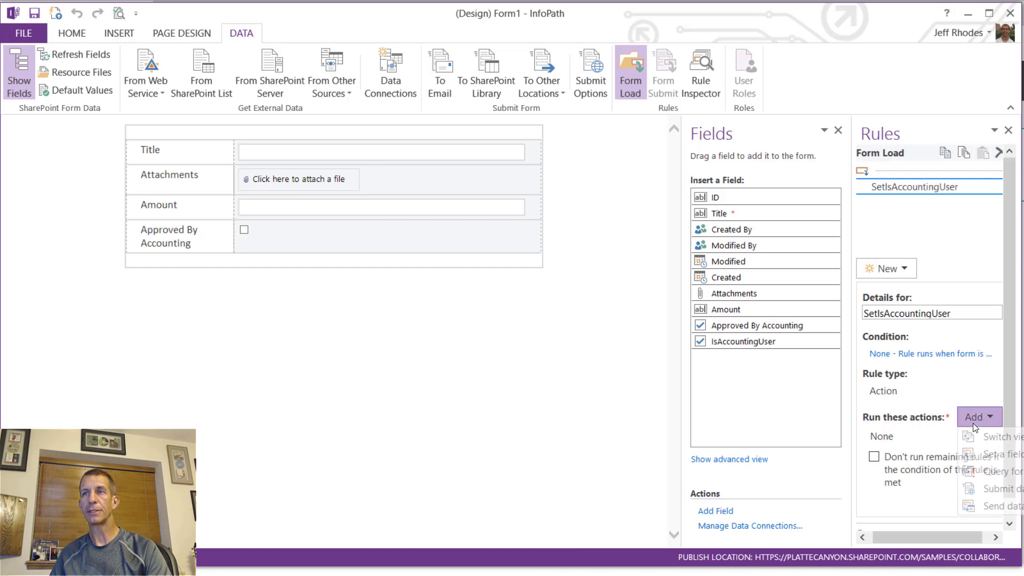
left_click(990, 453)
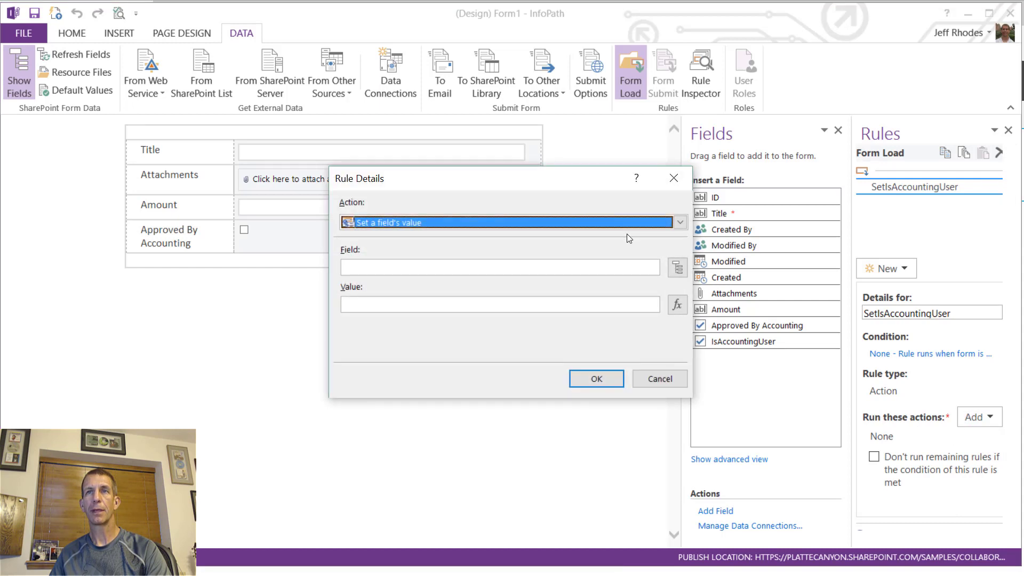
left_click(677, 267)
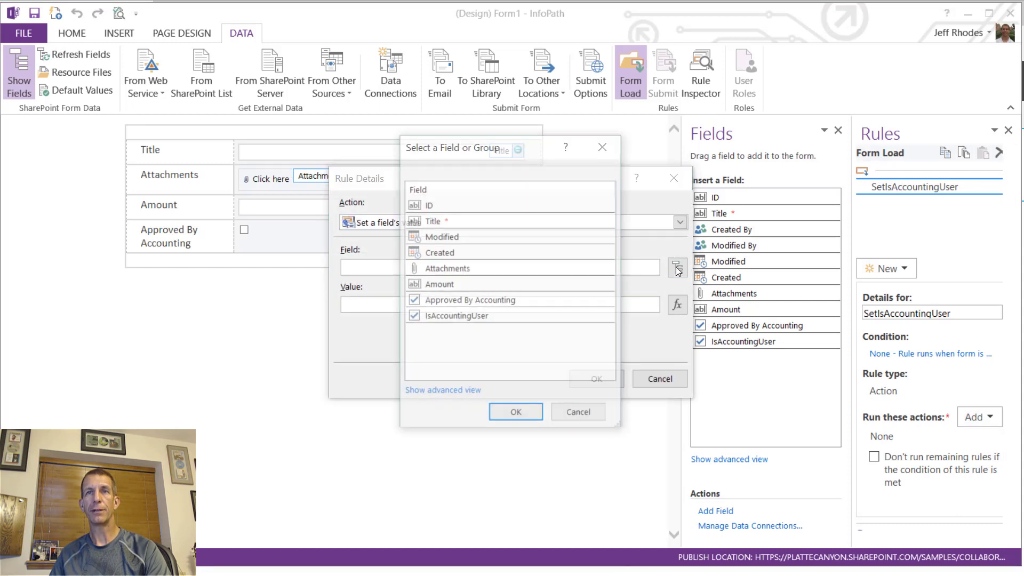
left_click(494, 315)
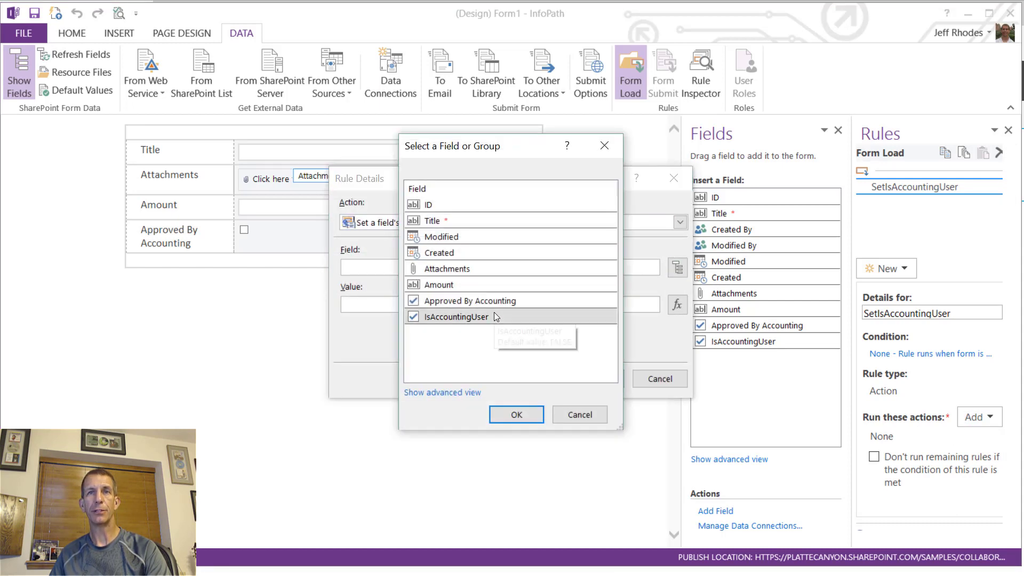
left_click(525, 414)
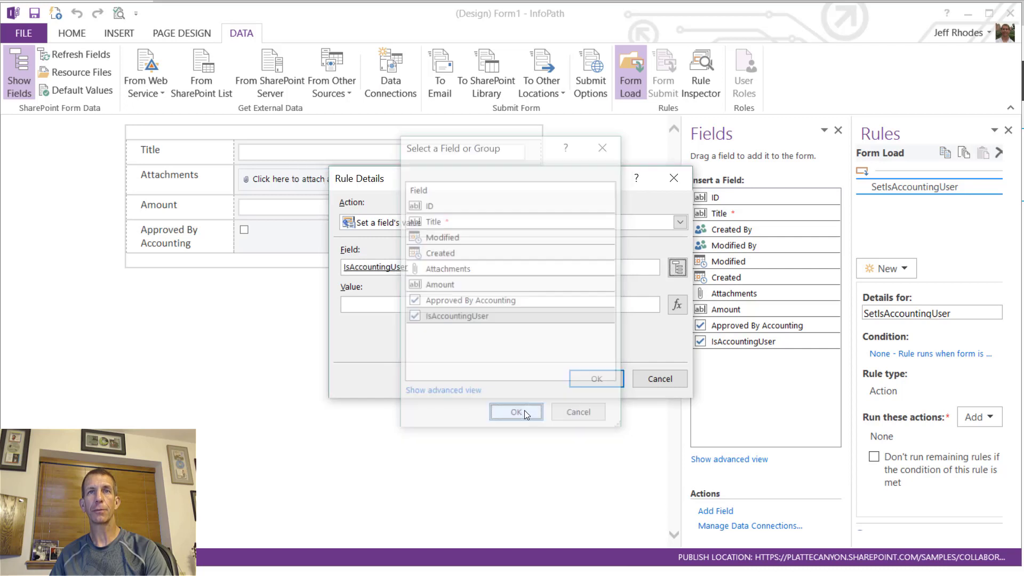
- Start the value formula by inserting the contains function from the full function list
left_click(676, 306)
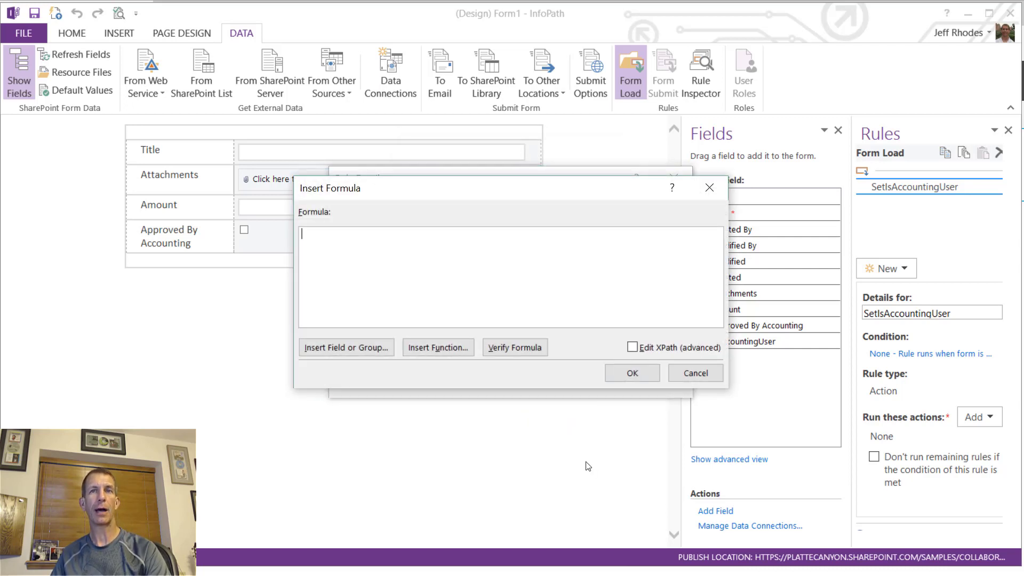
left_click(441, 348)
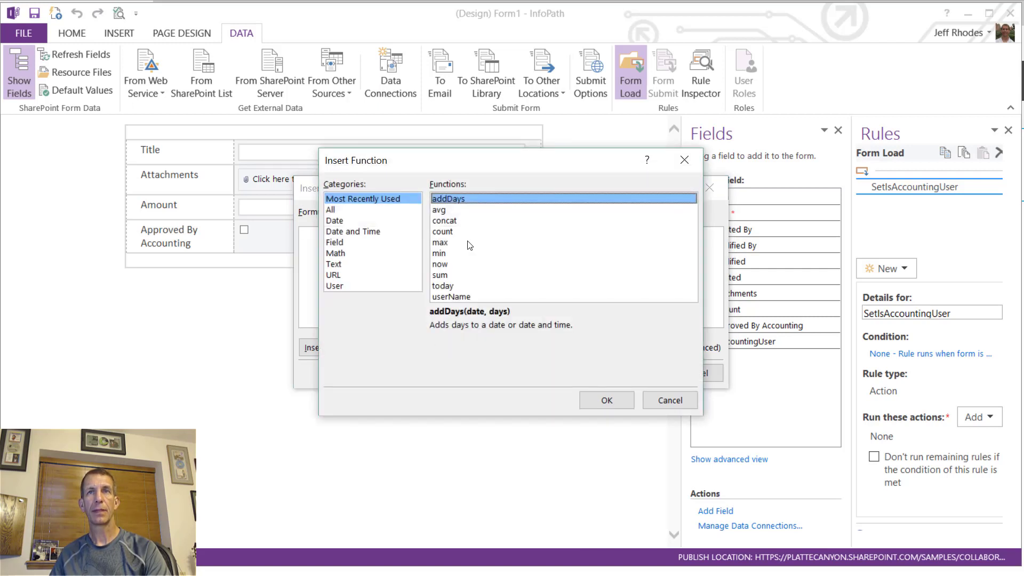
left_click(341, 211)
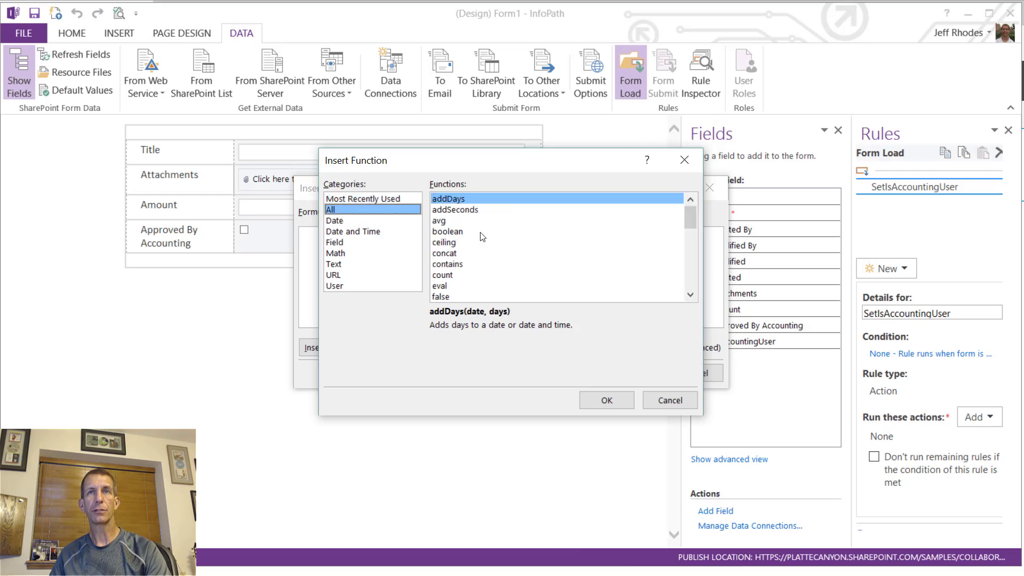
left_click(457, 265)
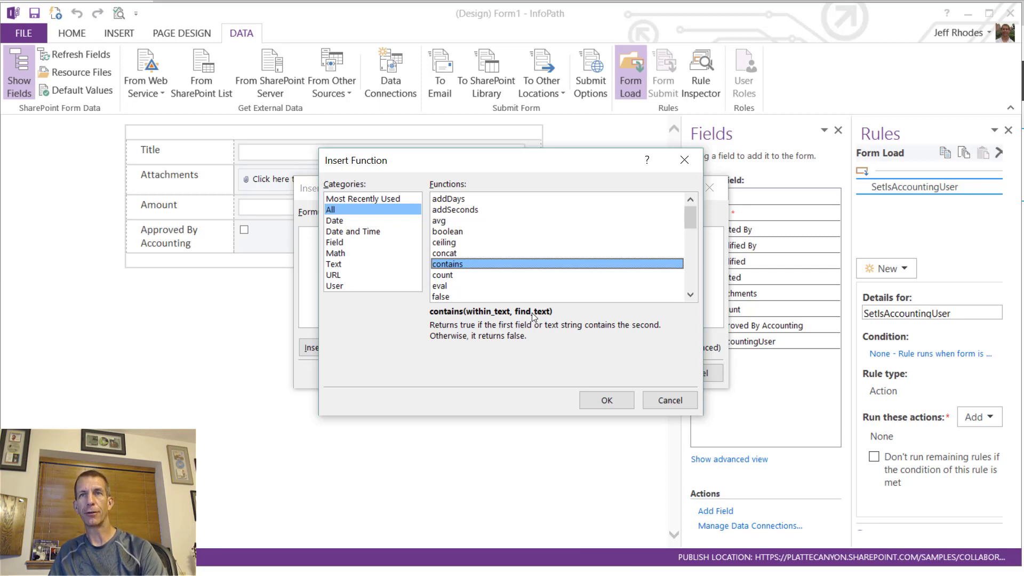
left_click(593, 399)
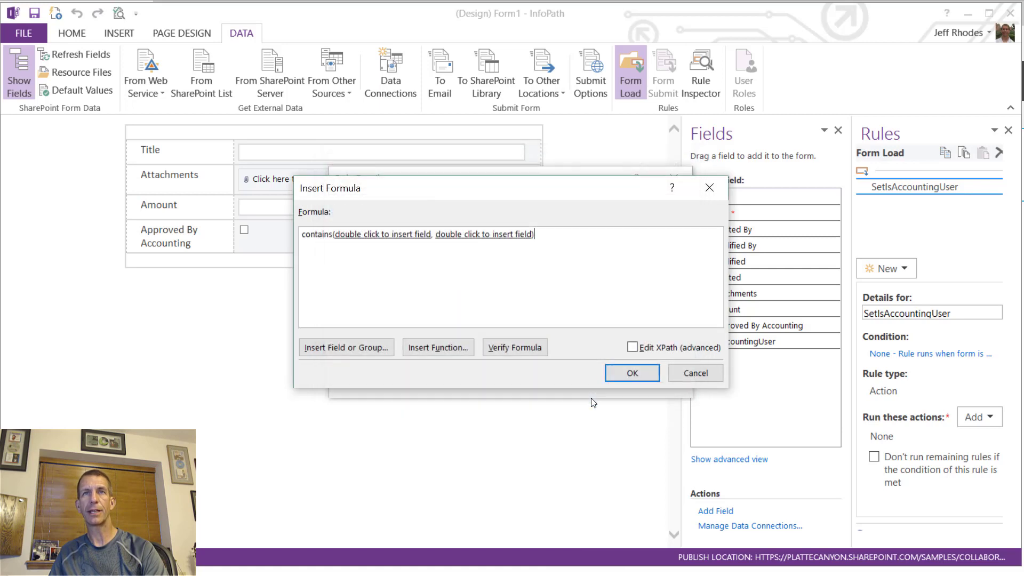
double_click(378, 238)
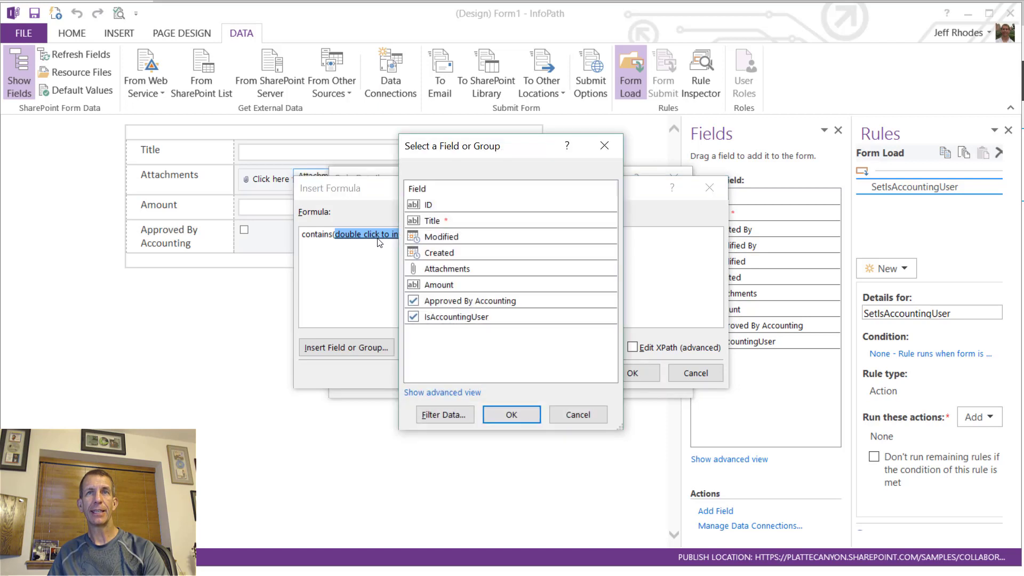
left_click(571, 415)
- Fill contains with userName() and the accounting user's name, then save the action
key("Delete")
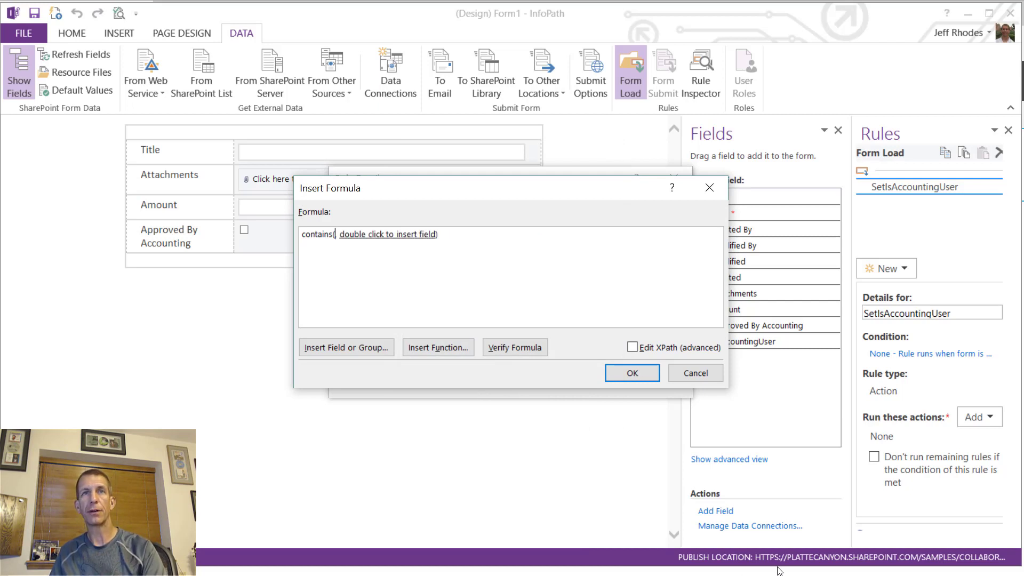
left_click(452, 349)
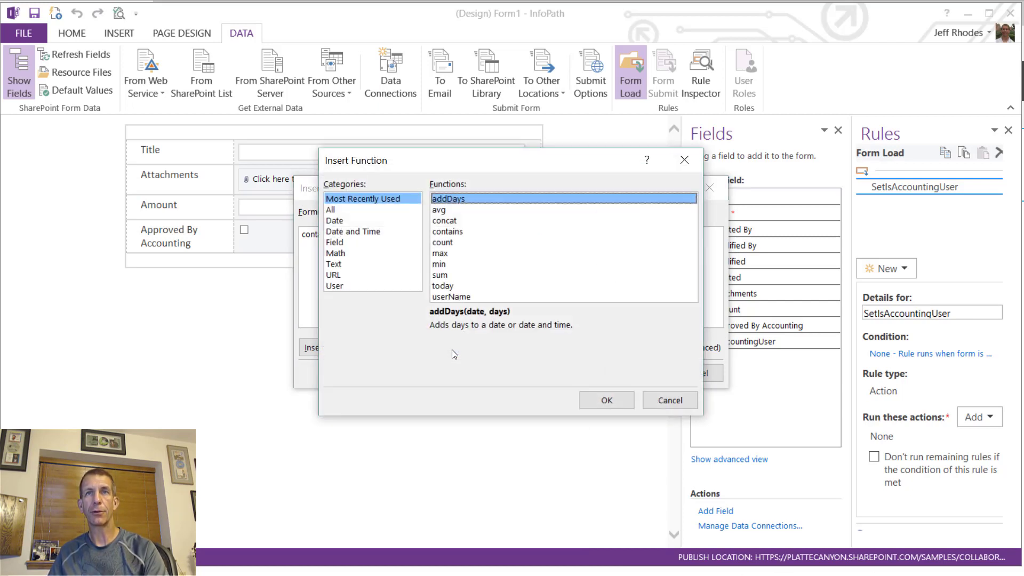
left_click(353, 275)
left_click(354, 285)
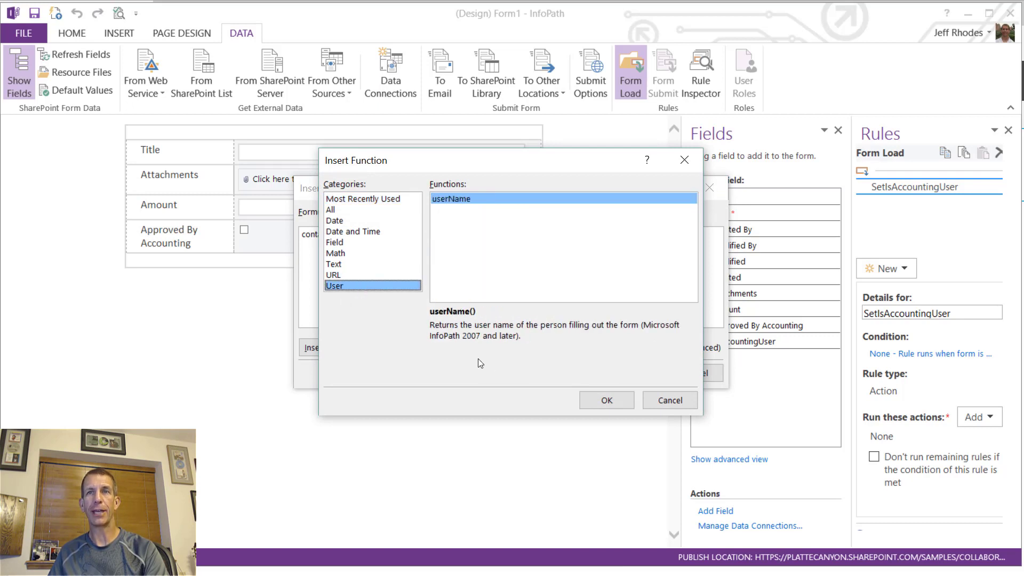
left_click(603, 399)
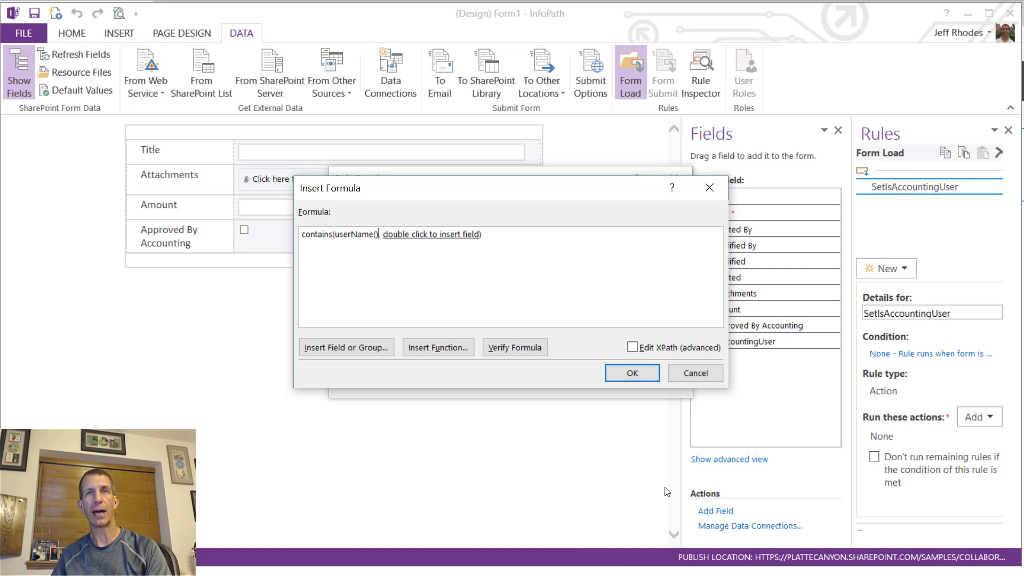
left_click(447, 237)
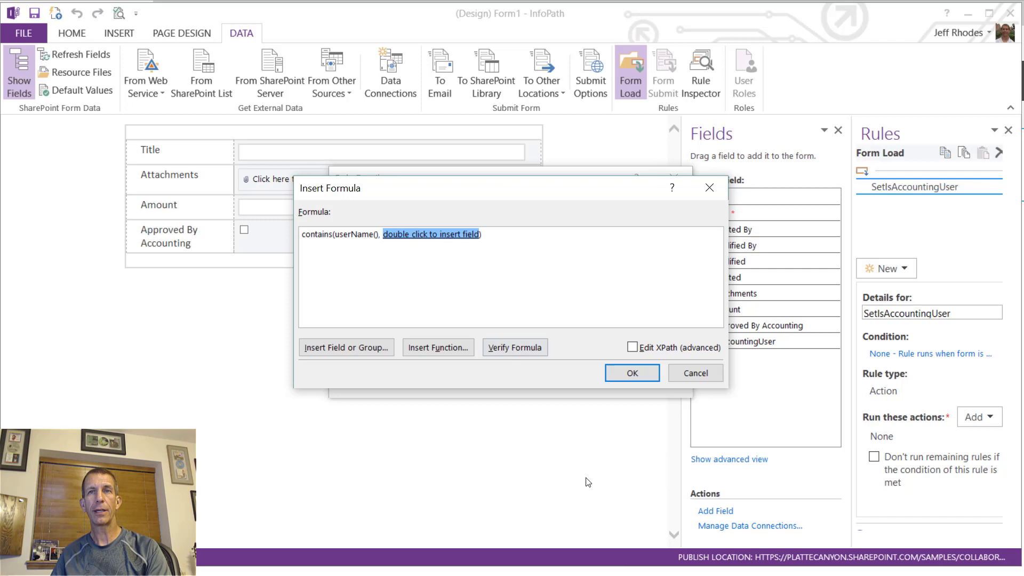
type("''")
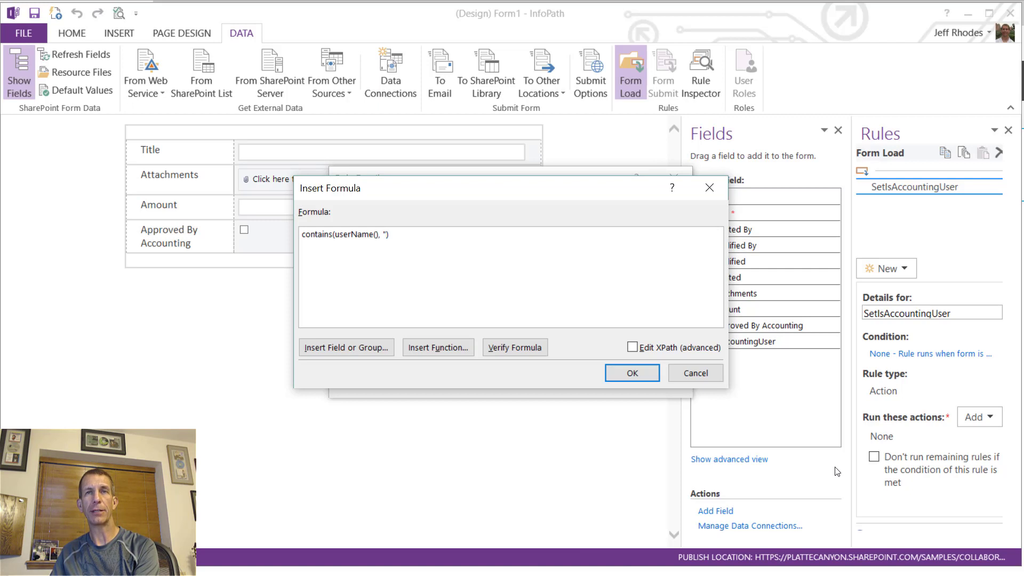
type("george")
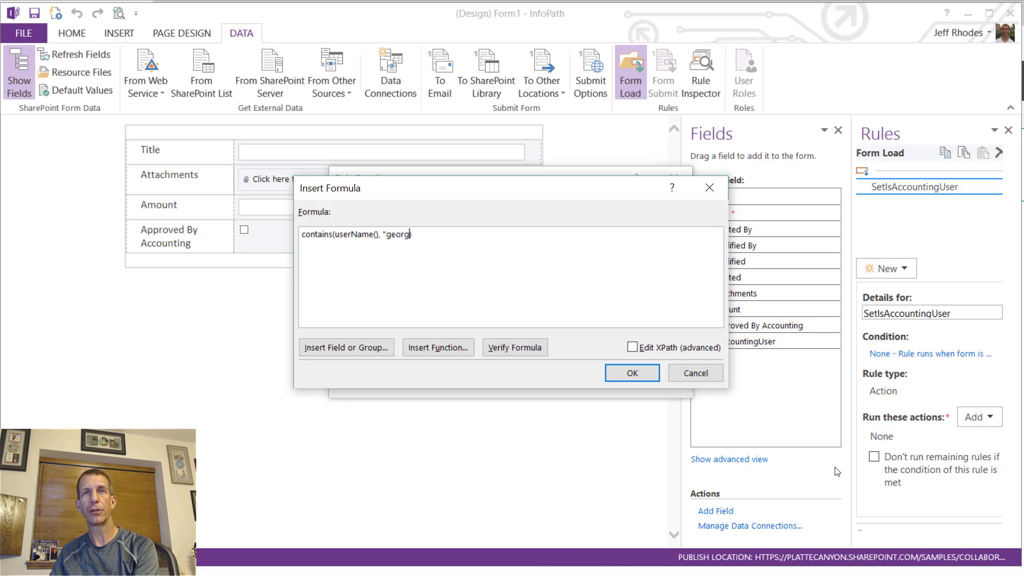
type("\"")
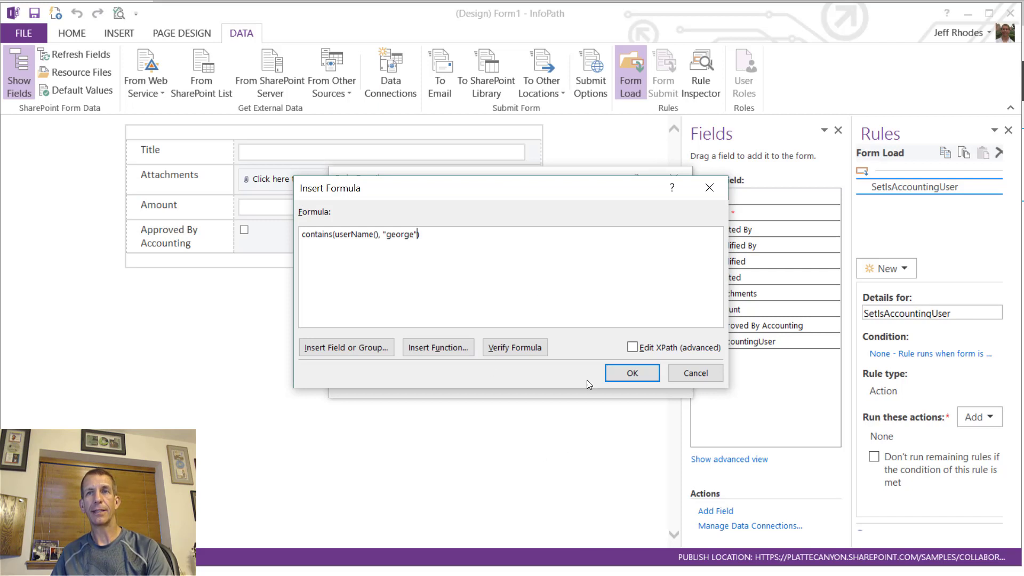
left_click(630, 372)
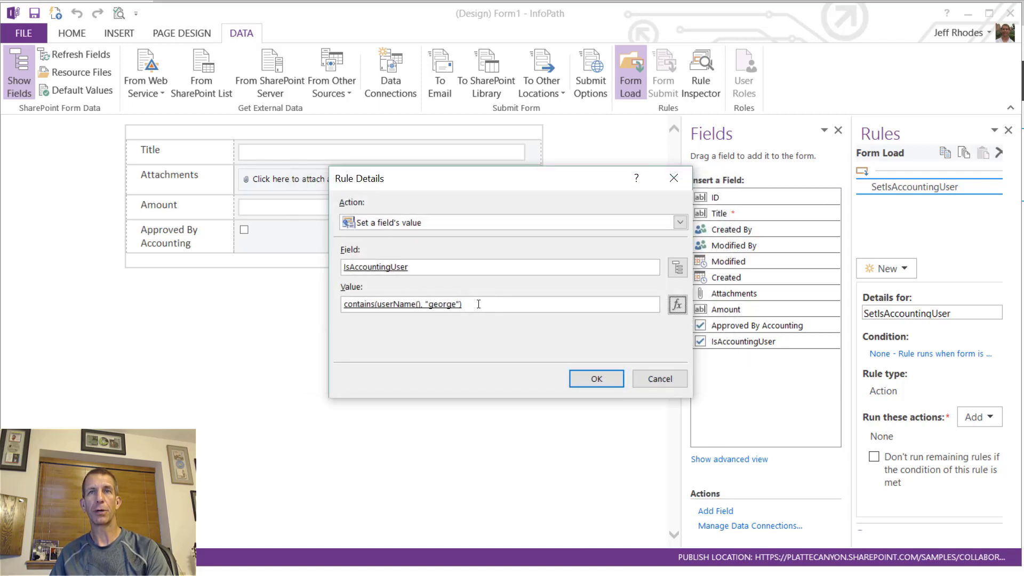
left_click(593, 378)
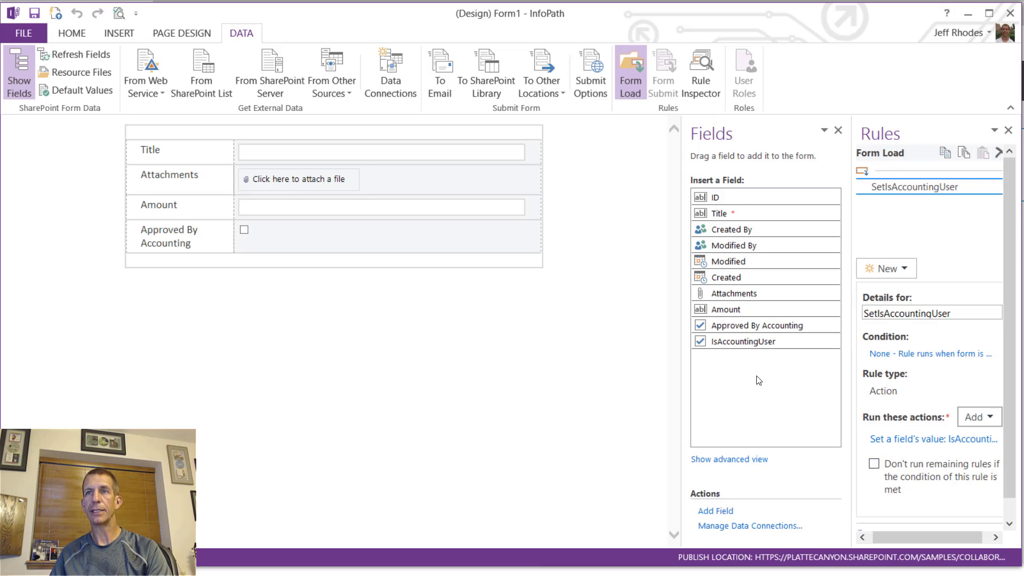
- Add a new field named UserName to the form data
left_click(723, 513)
type("U")
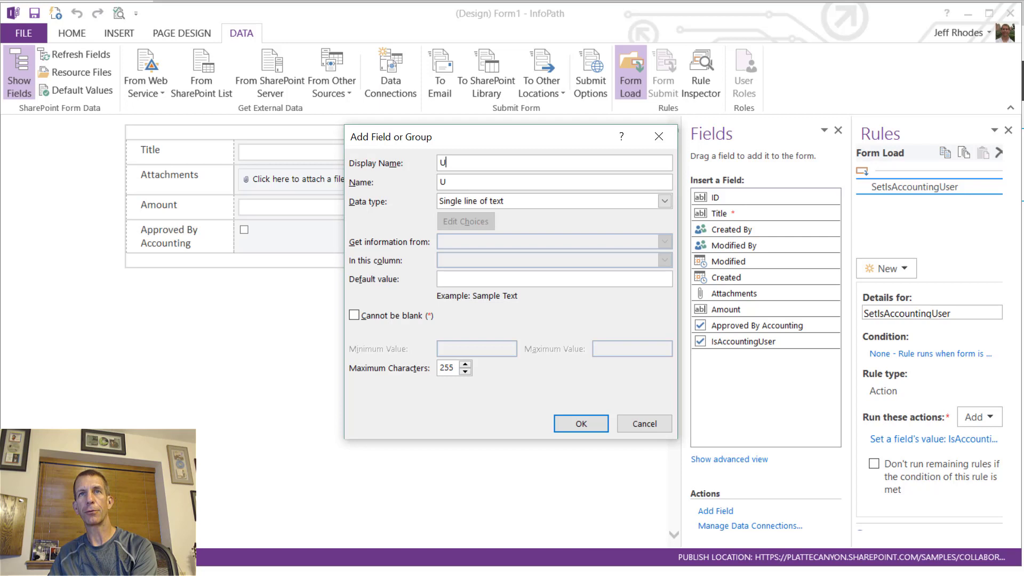
type("serName")
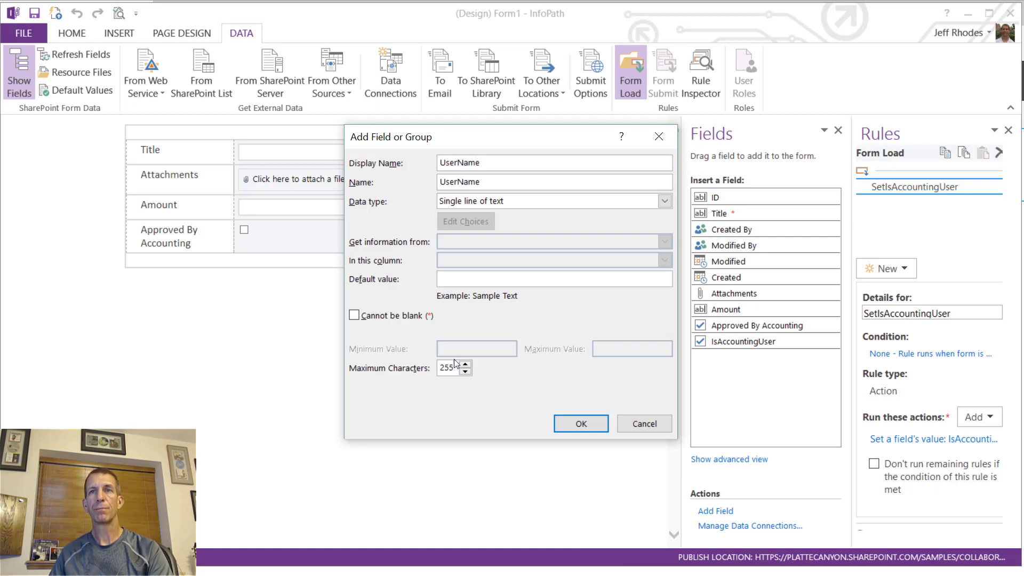
left_click(578, 424)
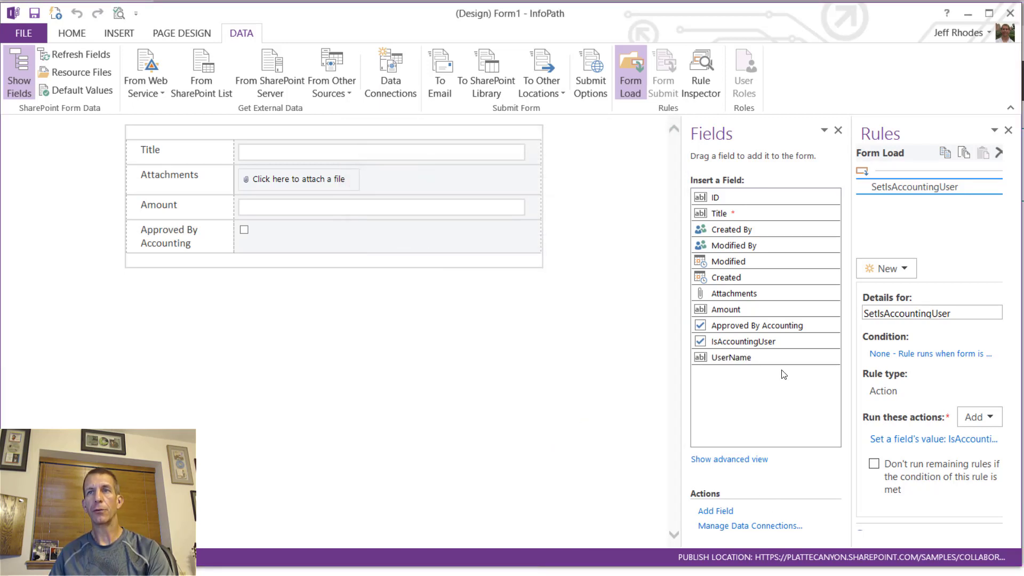
- Insert a row below the table and place UserName there as a Calculated Value control
left_click(273, 257)
right_click(273, 258)
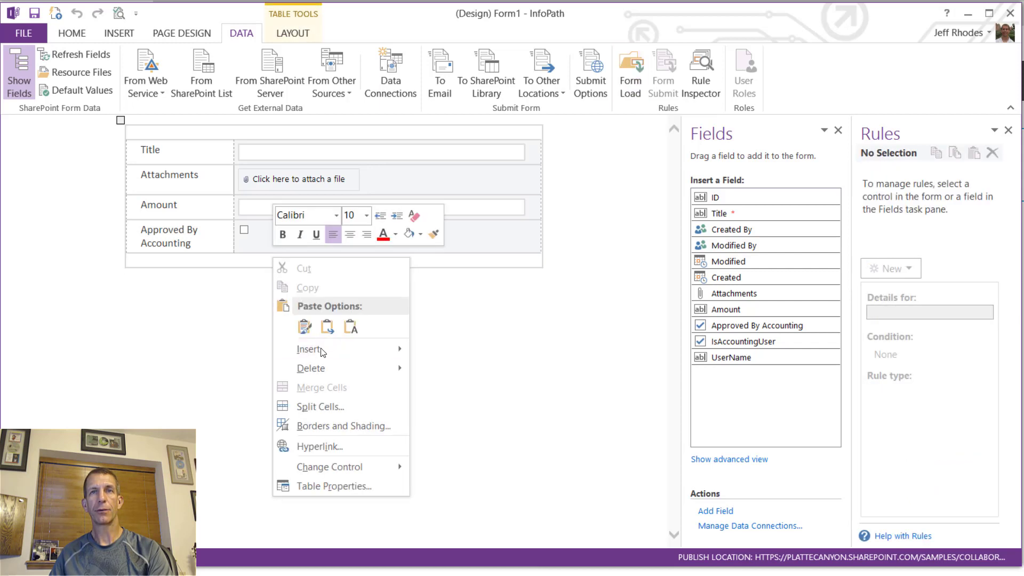
mouse_move(329, 360)
left_click(447, 407)
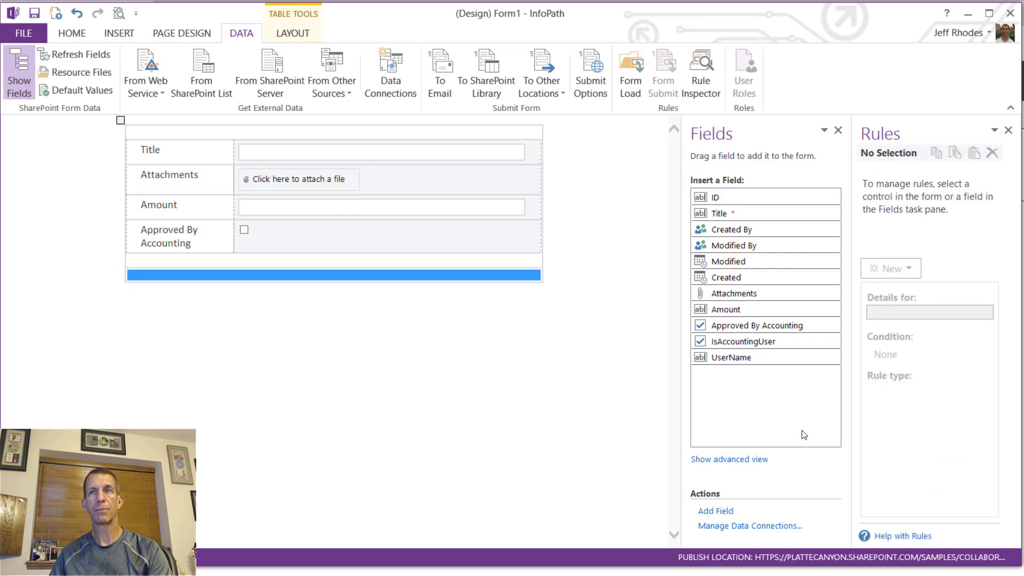
left_click_drag(751, 360, 294, 277)
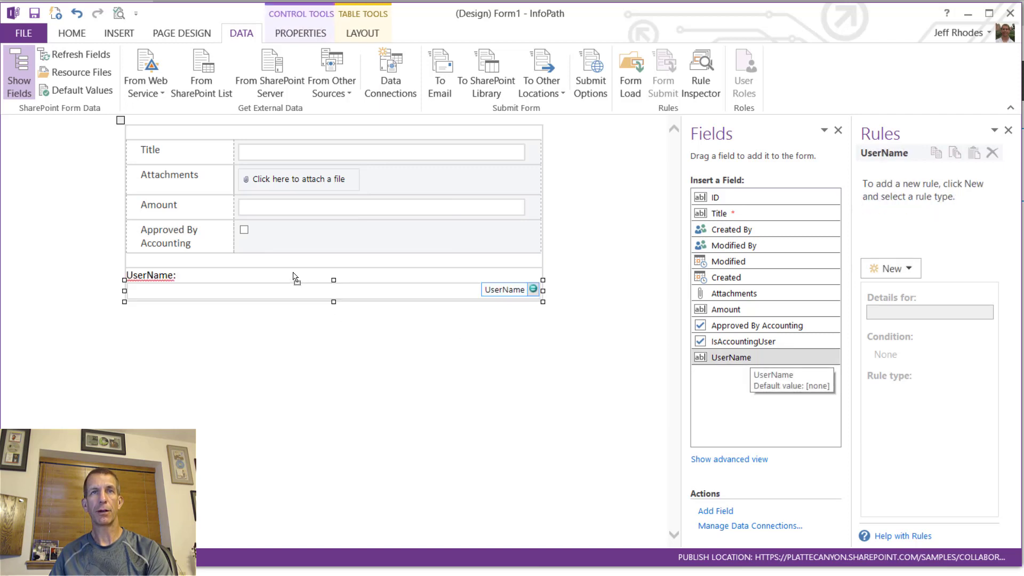
right_click(361, 297)
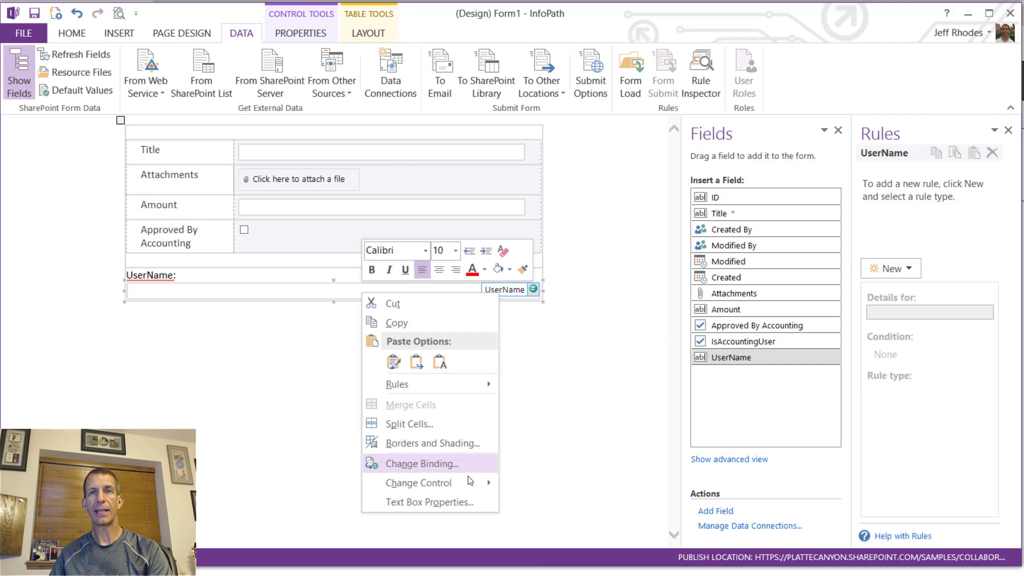
mouse_move(468, 477)
left_click(546, 509)
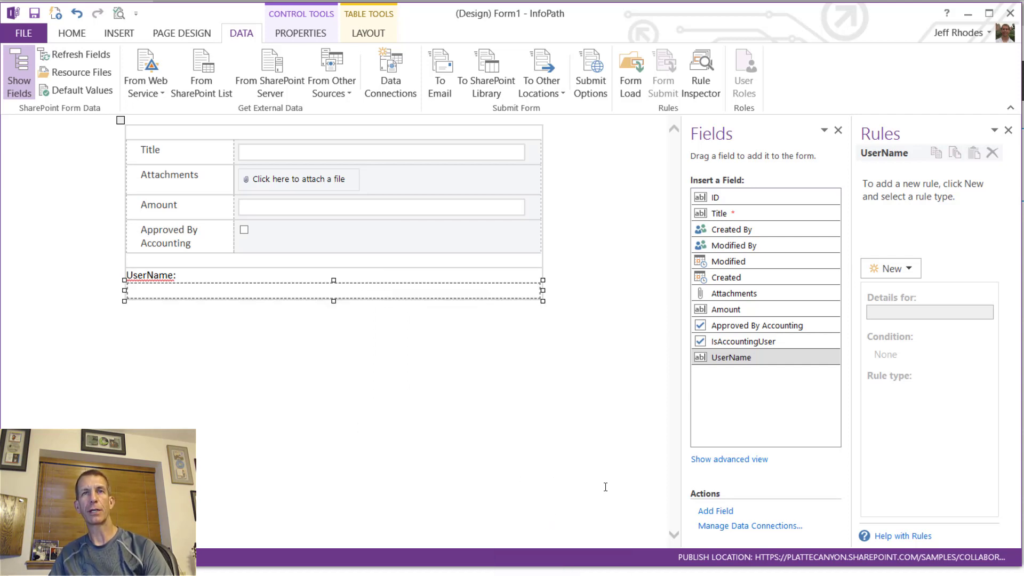
left_click(421, 338)
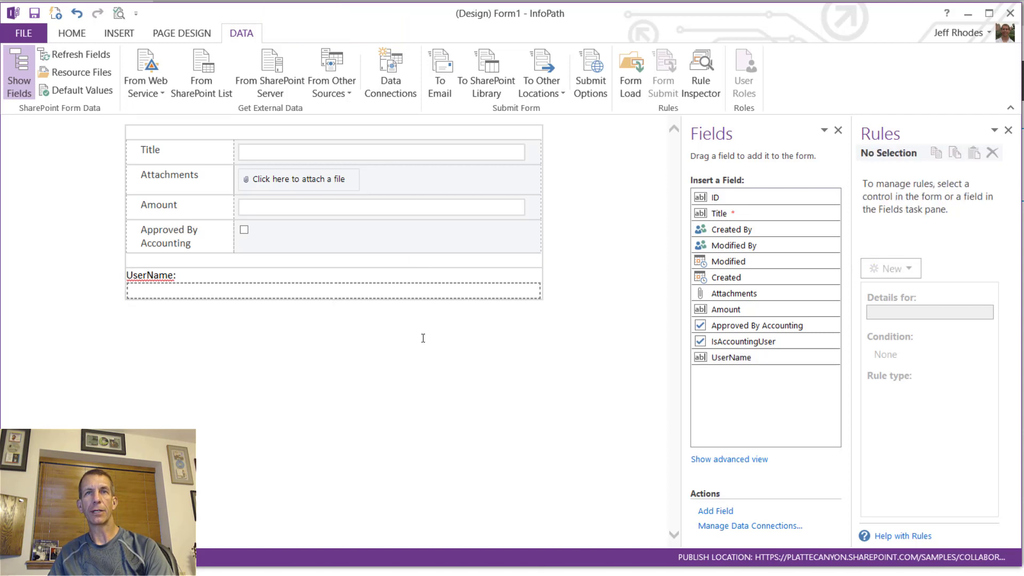
- Review the UserName calculated value's display properties without changing them
right_click(402, 293)
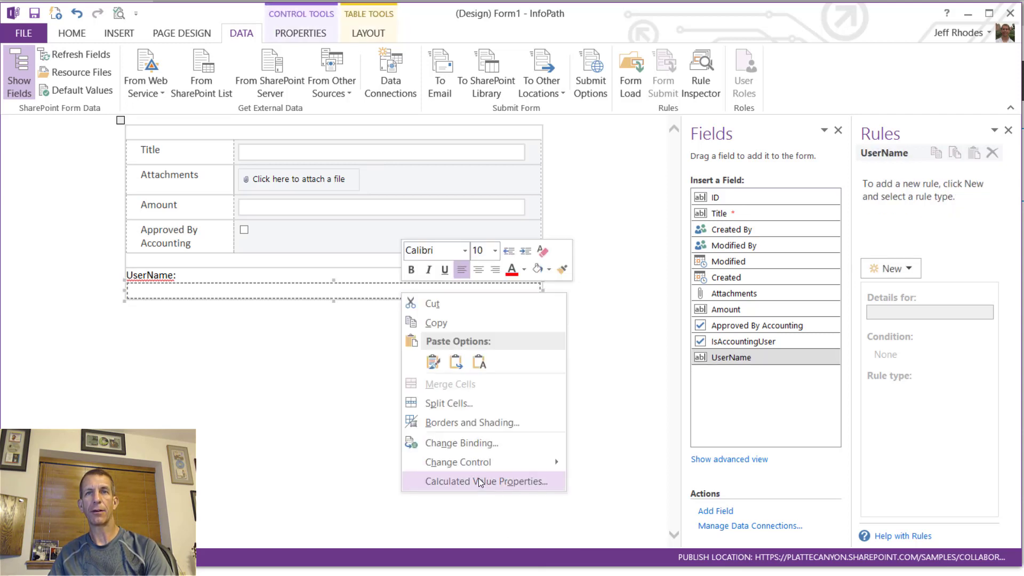
left_click(481, 482)
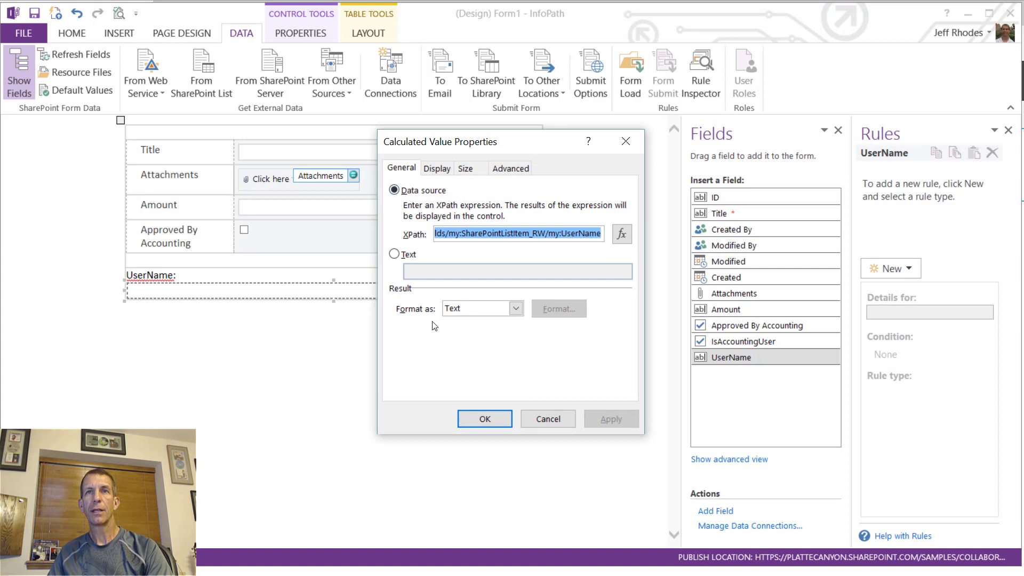
left_click(437, 170)
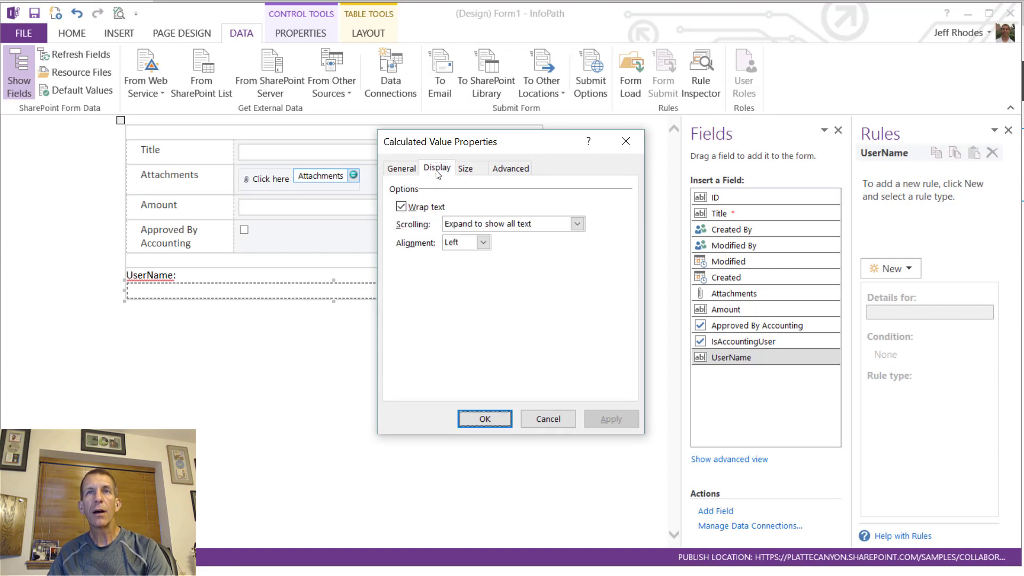
left_click(550, 418)
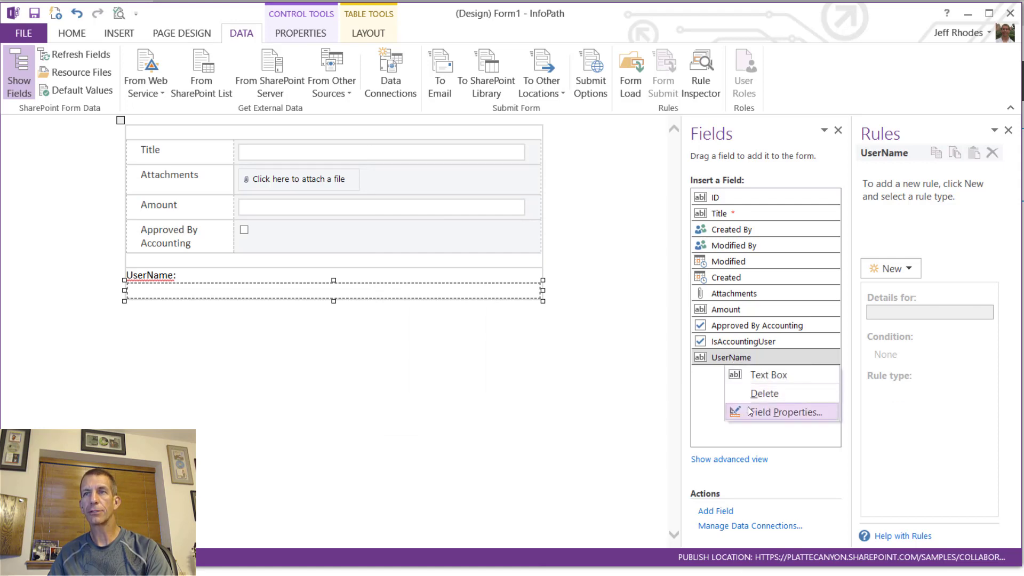
- Set the UserName field's default value formula to userName()
left_click(746, 411)
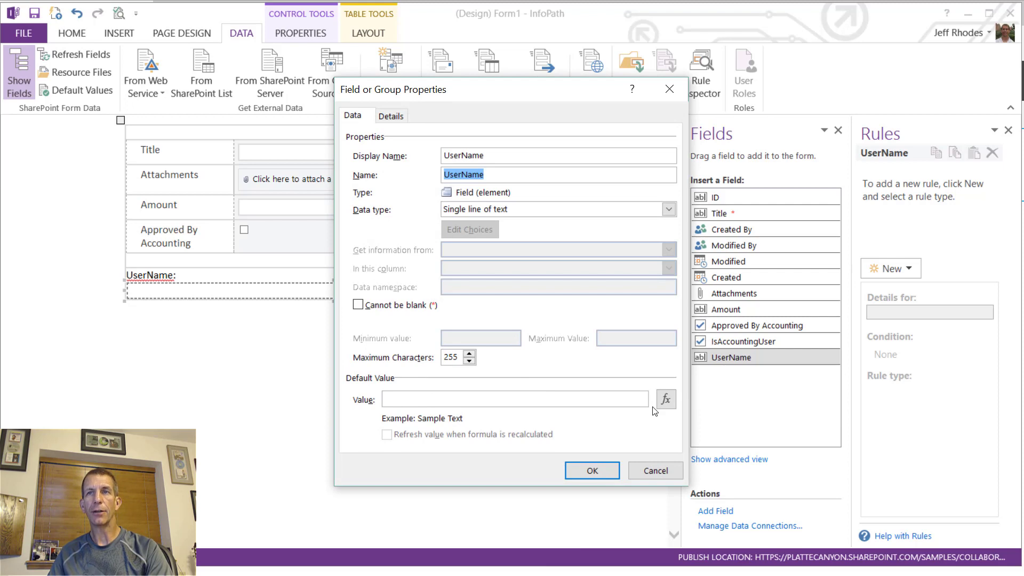
left_click(665, 401)
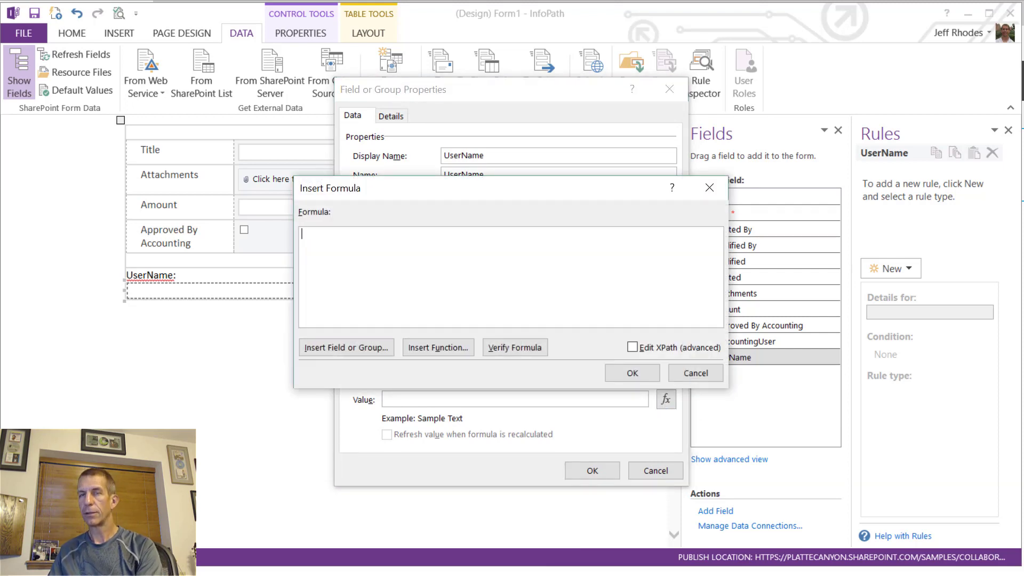
left_click(457, 349)
left_click(469, 297)
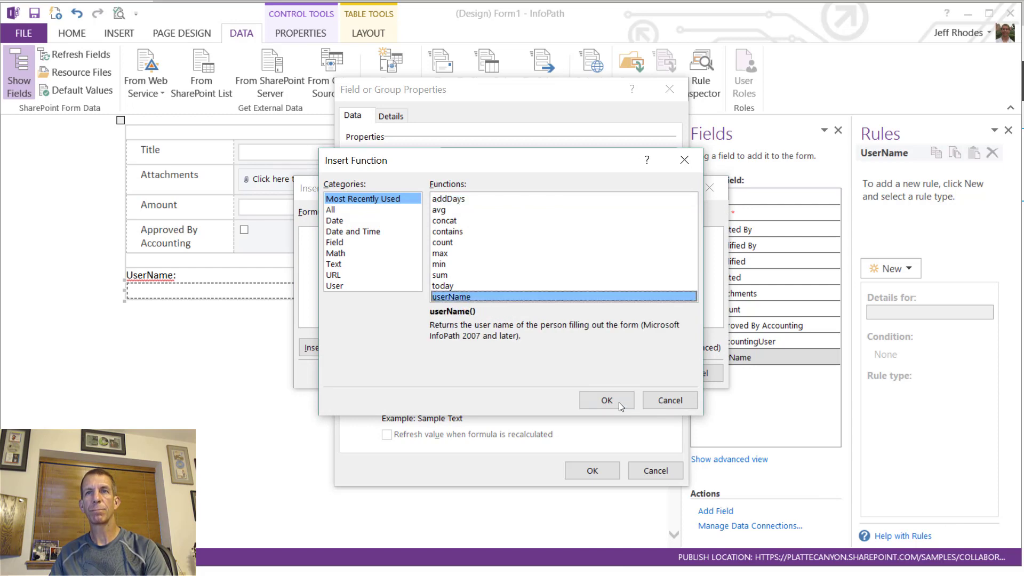
left_click(608, 400)
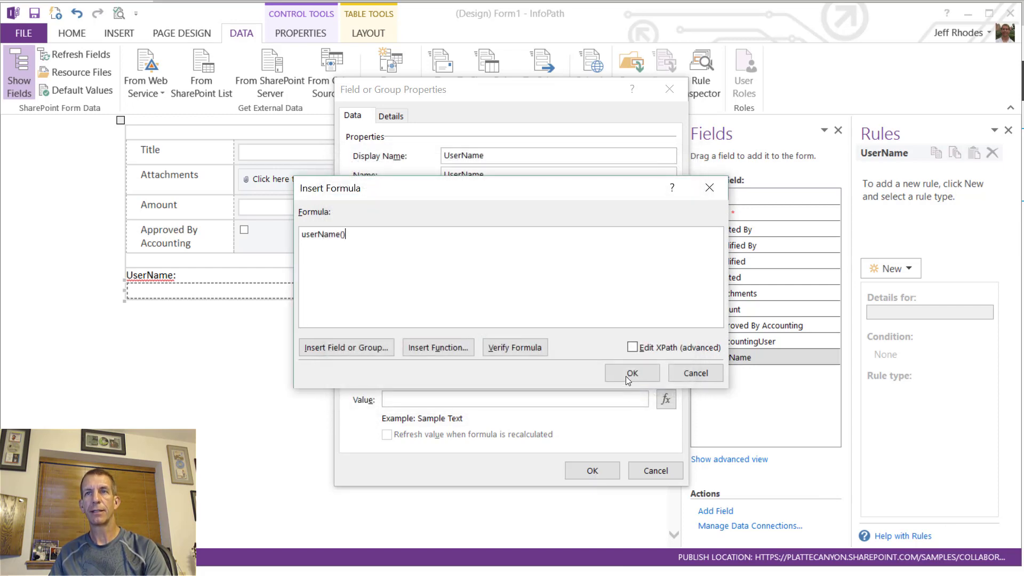
left_click(626, 374)
left_click(592, 470)
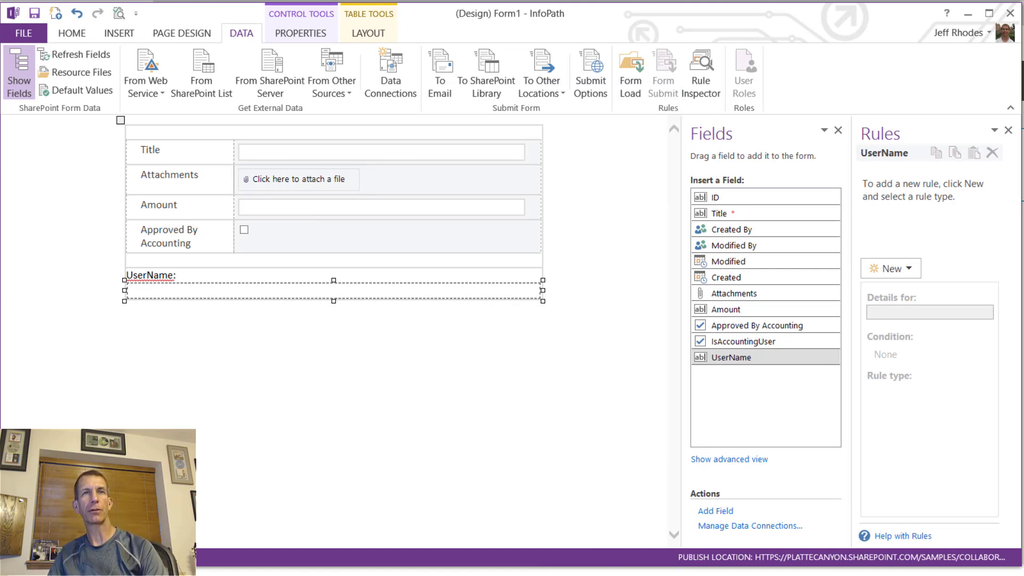
- Give the Approved By Accounting checkbox a formatting rule DisableIfNotAccounting that disables the control
left_click(247, 235)
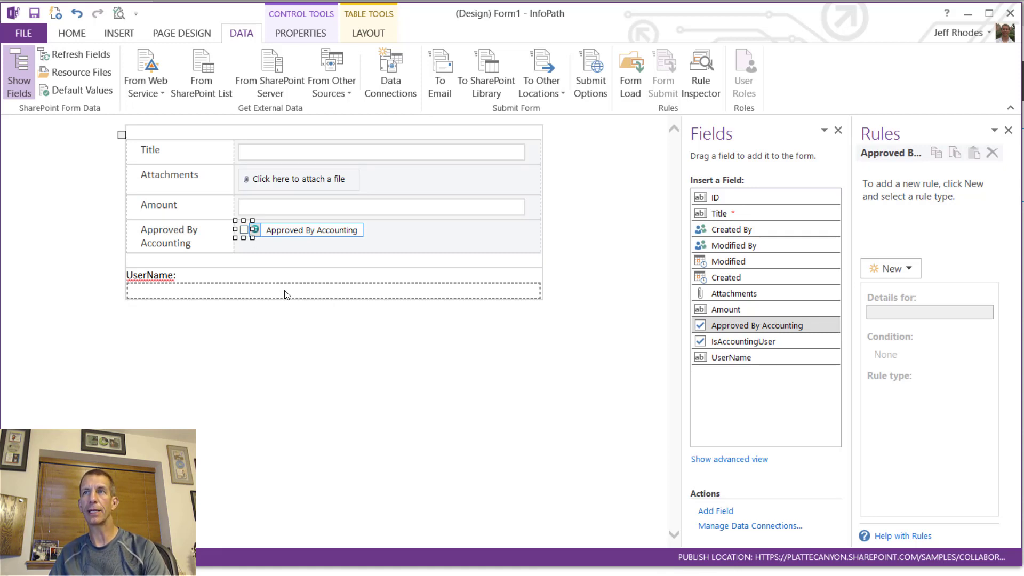
left_click(912, 271)
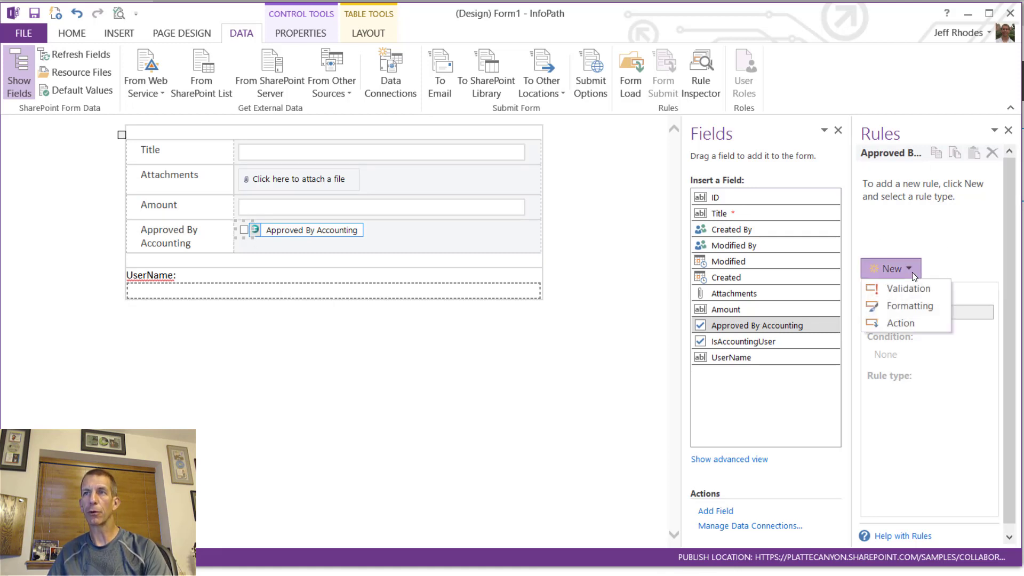
left_click(907, 314)
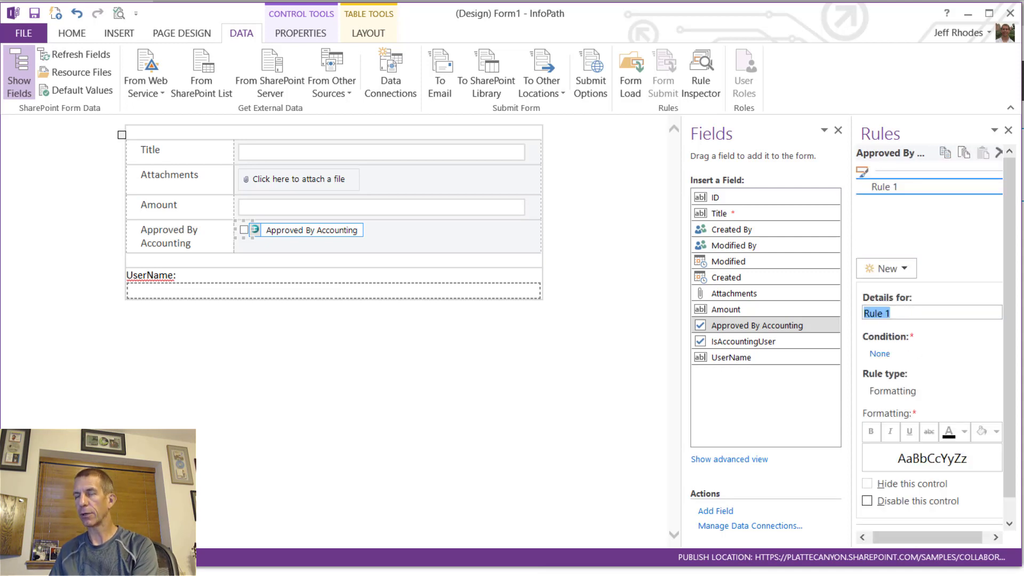
type("Si")
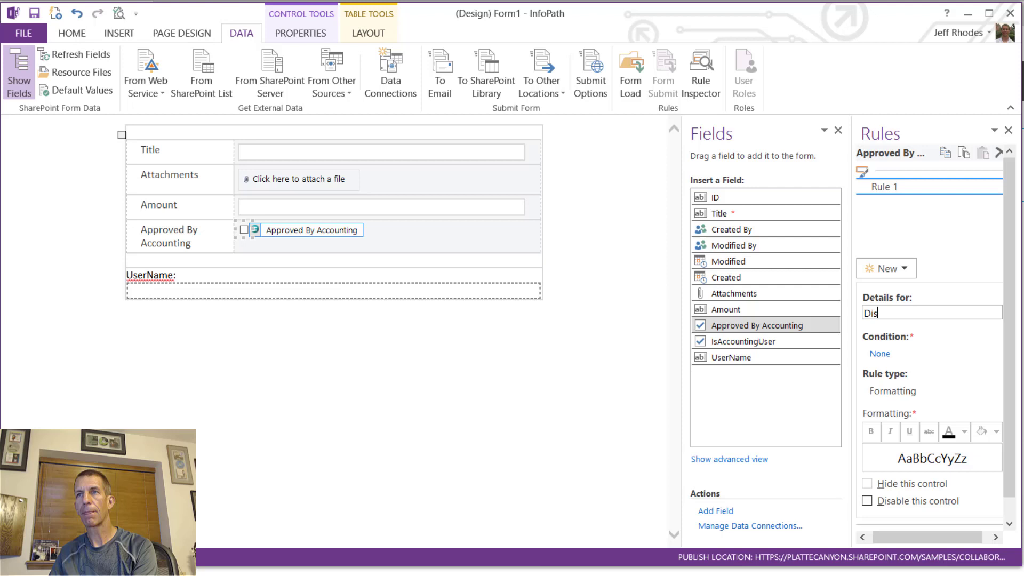
type("sableIf")
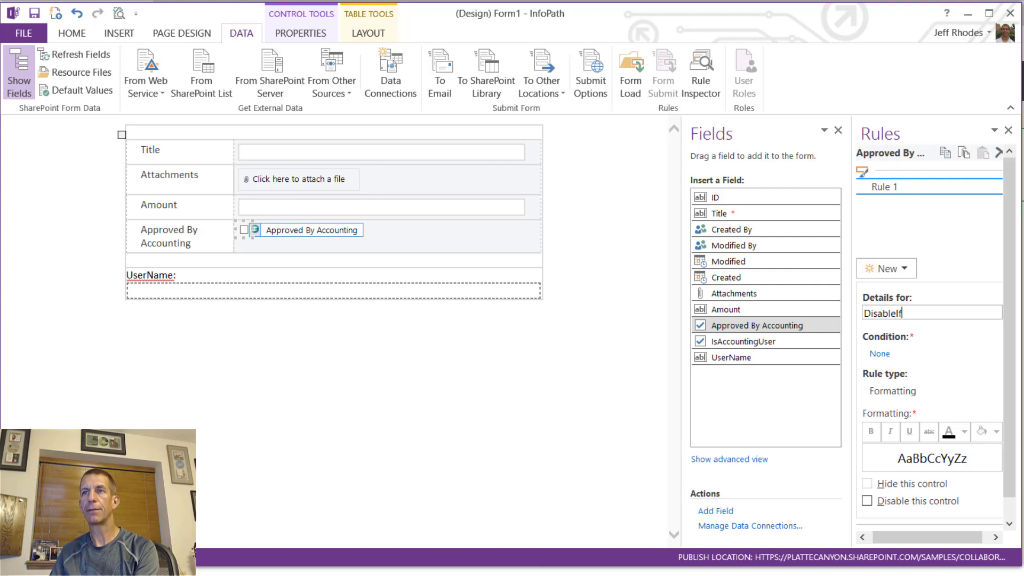
type("NotAccoutn")
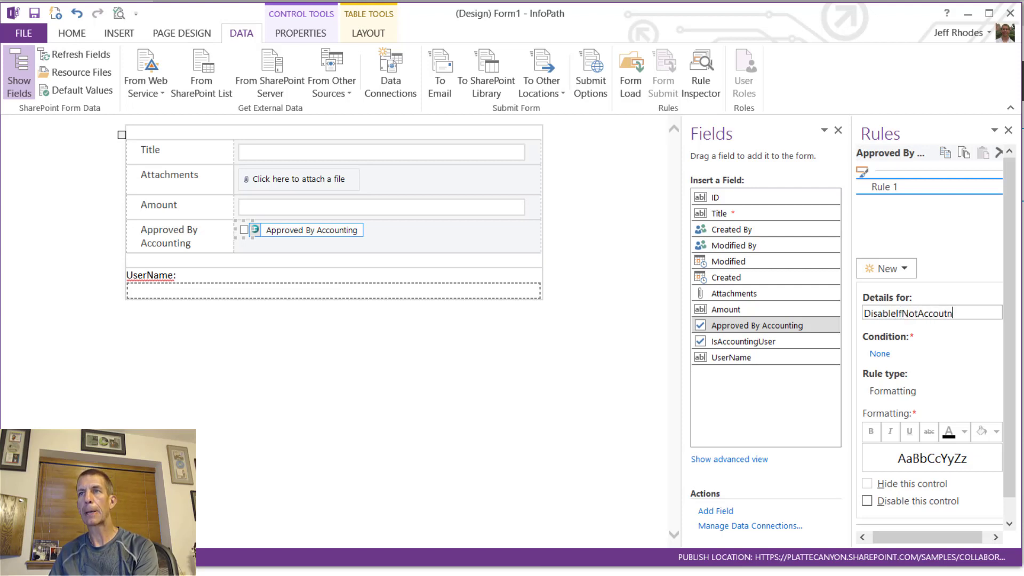
type("i")
key("BackSpace")
key("BackSpace")
type("ntin")
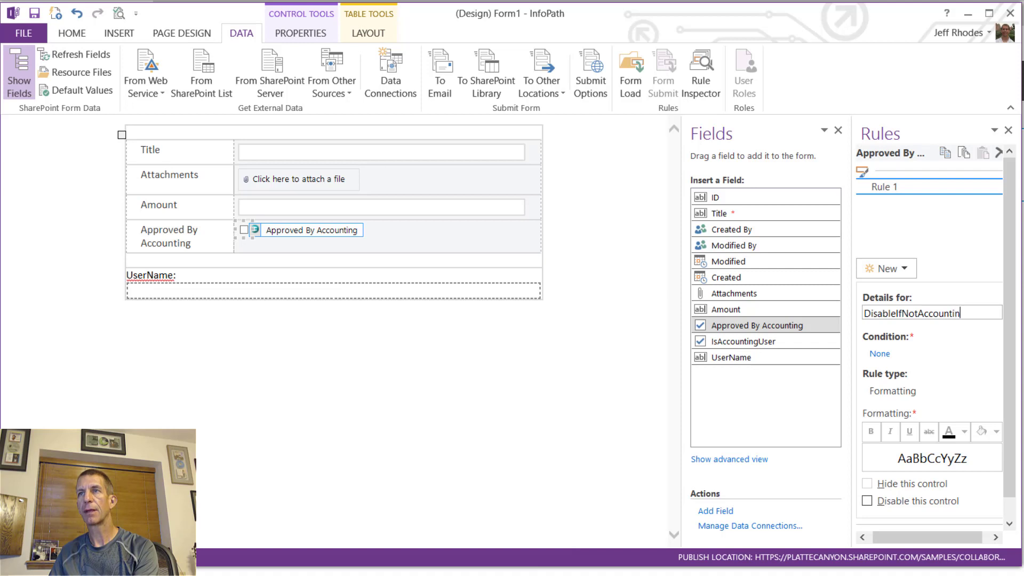
type("g")
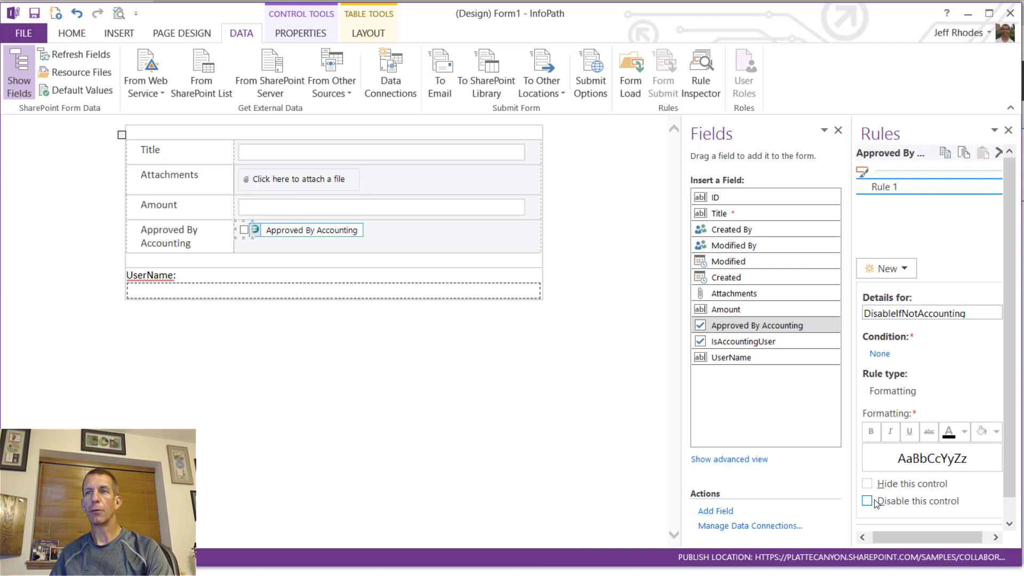
left_click(878, 503)
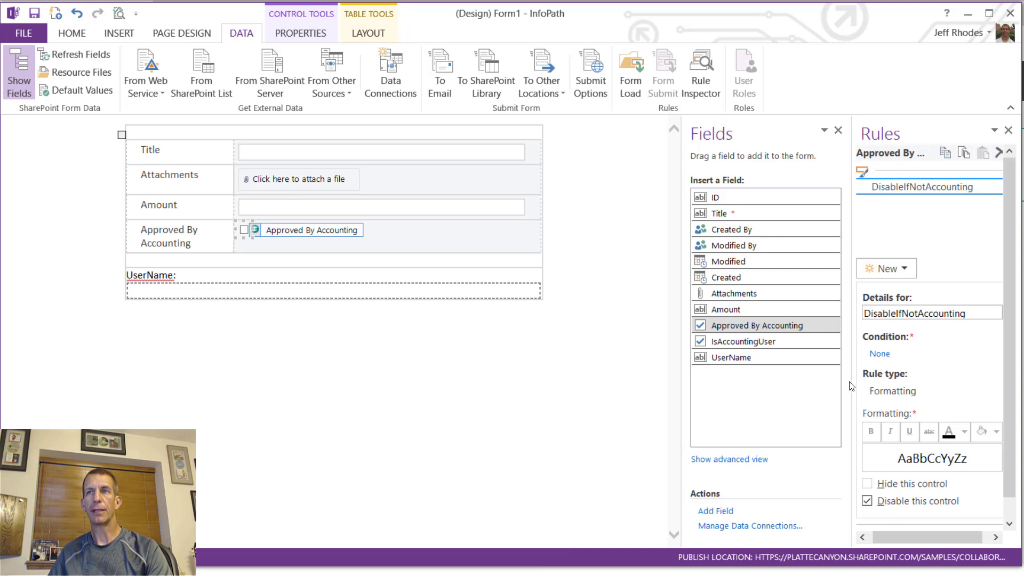
- Set the DisableIfNotAccounting condition to IsAccountingUser is equal to FALSE
left_click(877, 353)
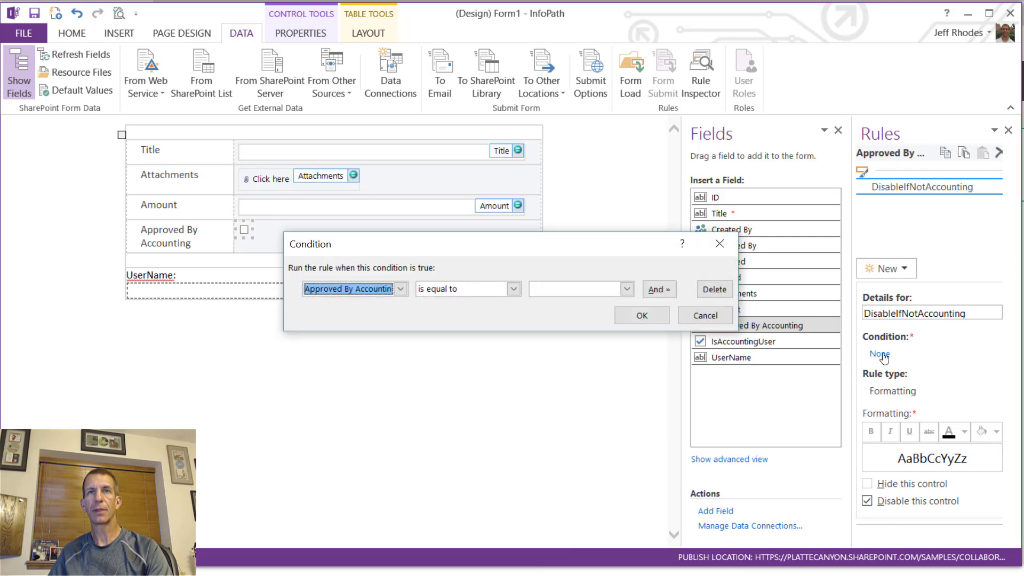
left_click(379, 295)
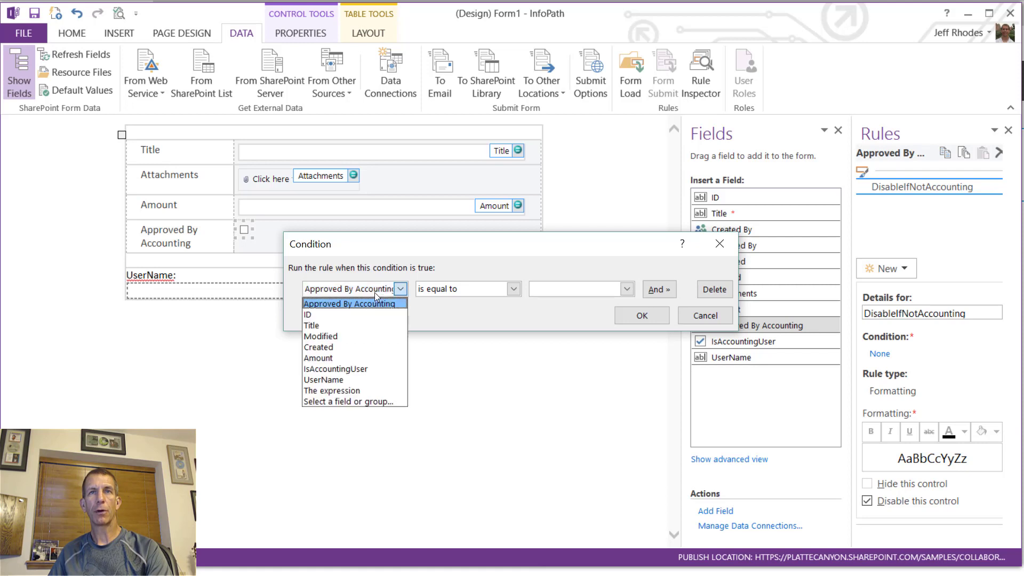
left_click(359, 369)
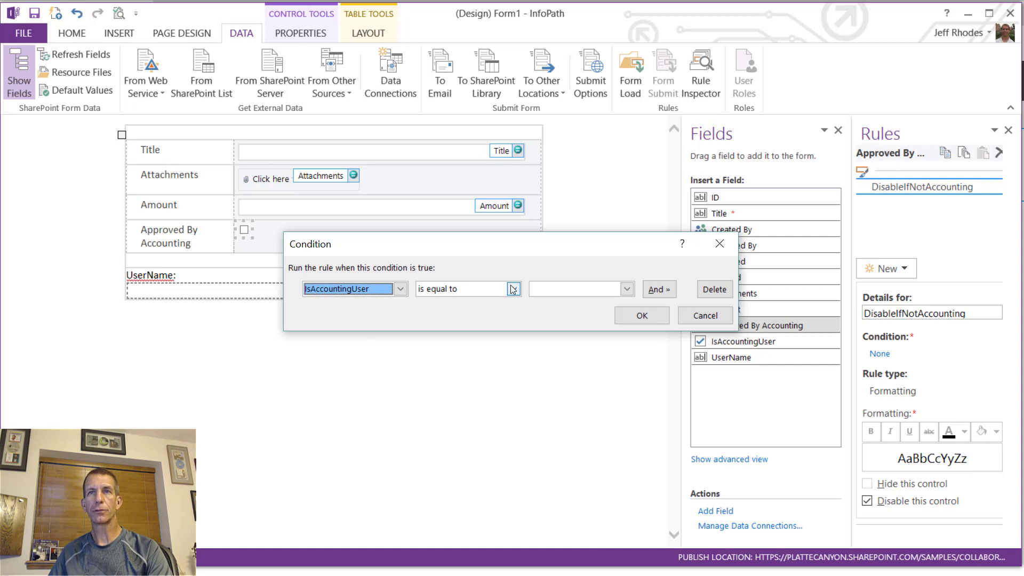
left_click(558, 296)
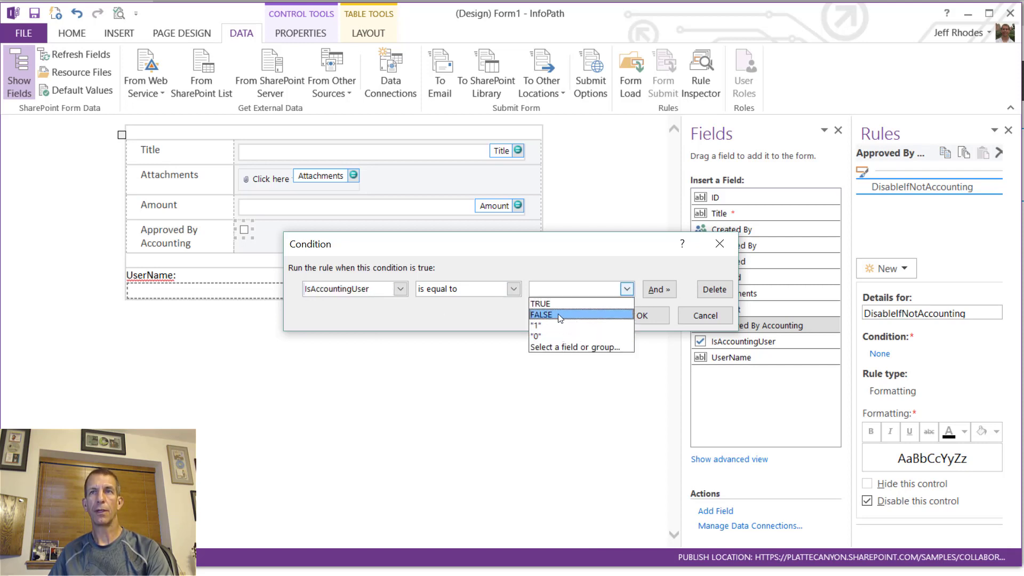
left_click(558, 314)
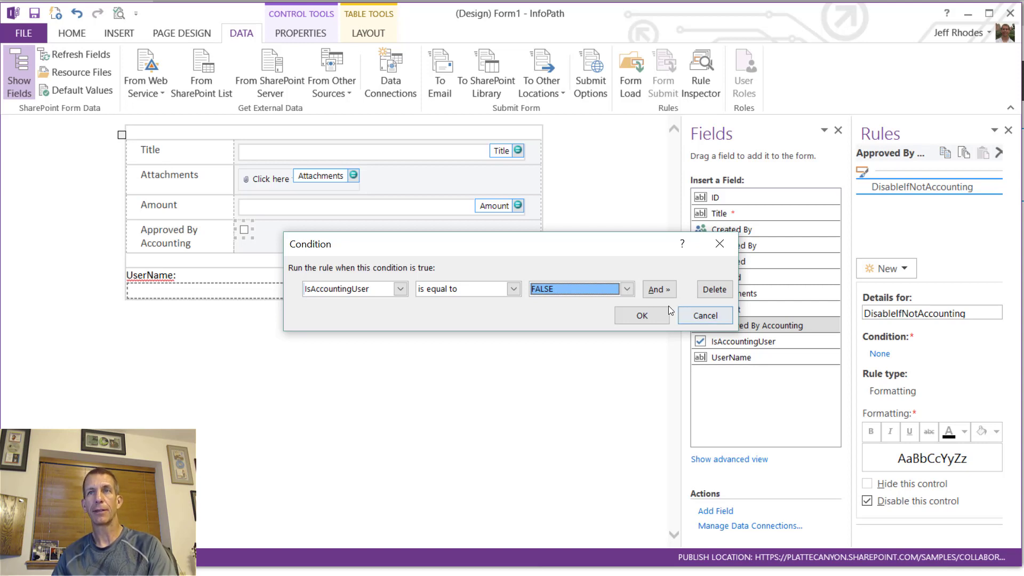
left_click(651, 315)
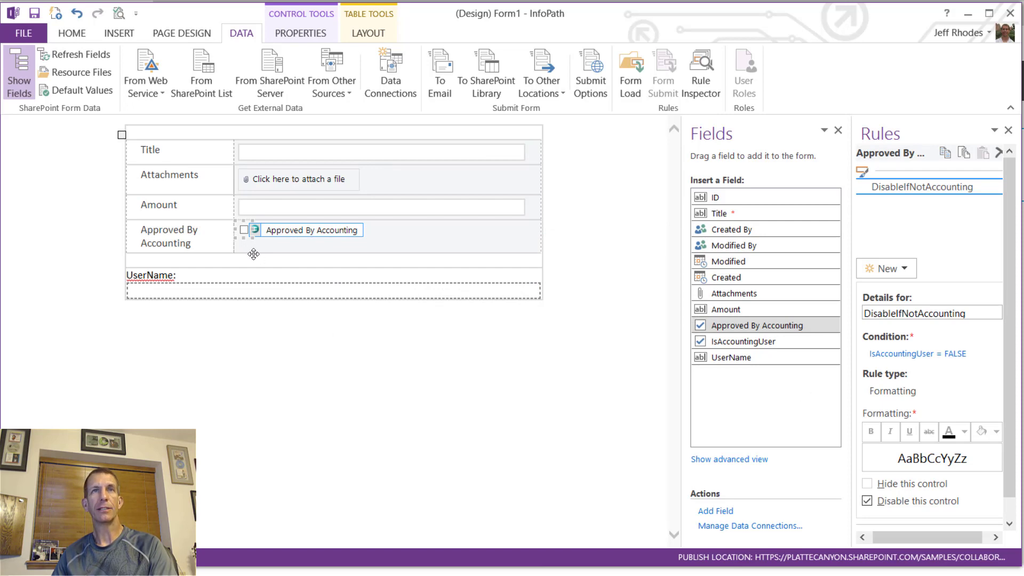
- Quick Publish the form to Purchases_InfoPath and return to the browser list page
left_click(24, 33)
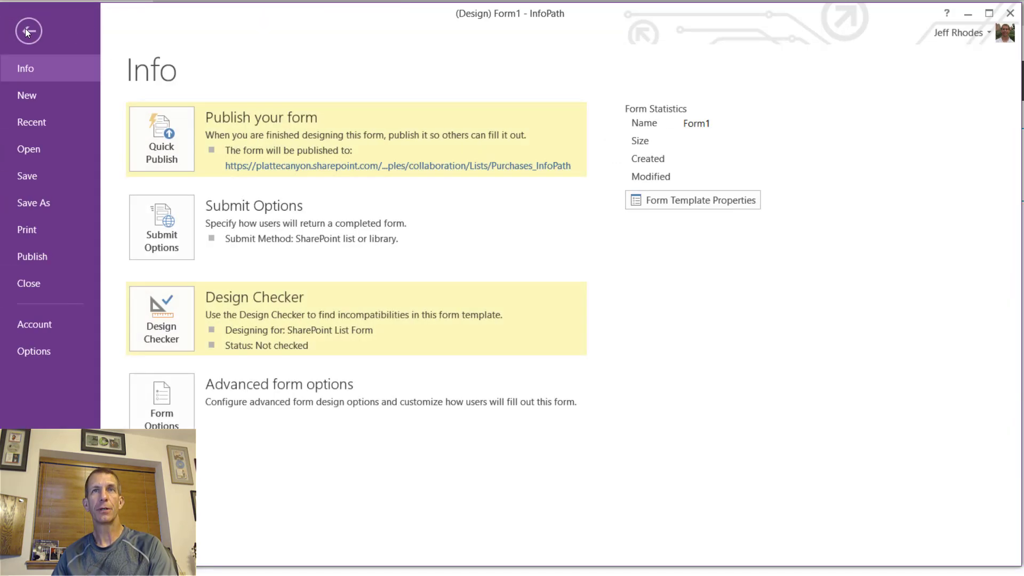
left_click(157, 152)
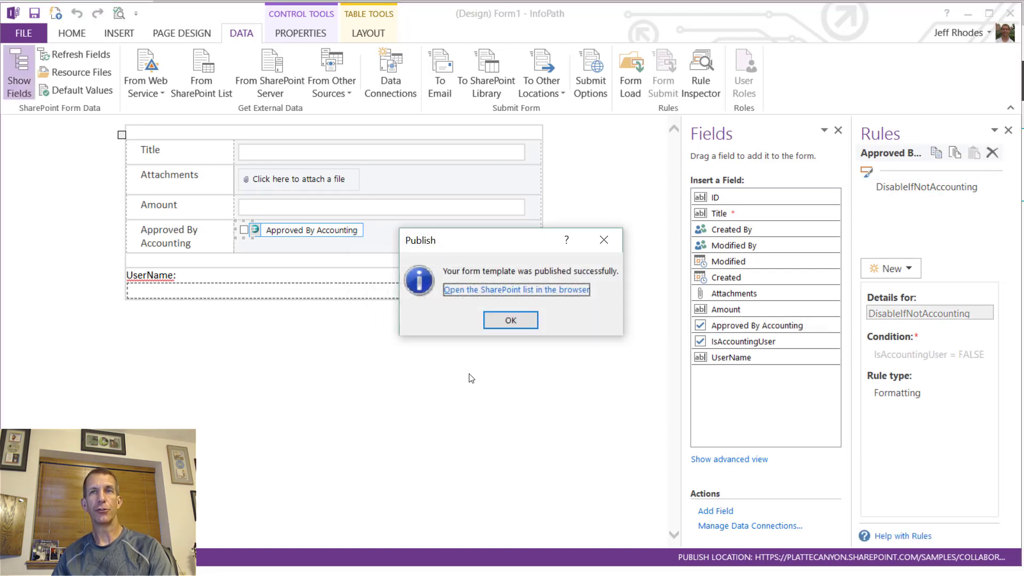
left_click(499, 319)
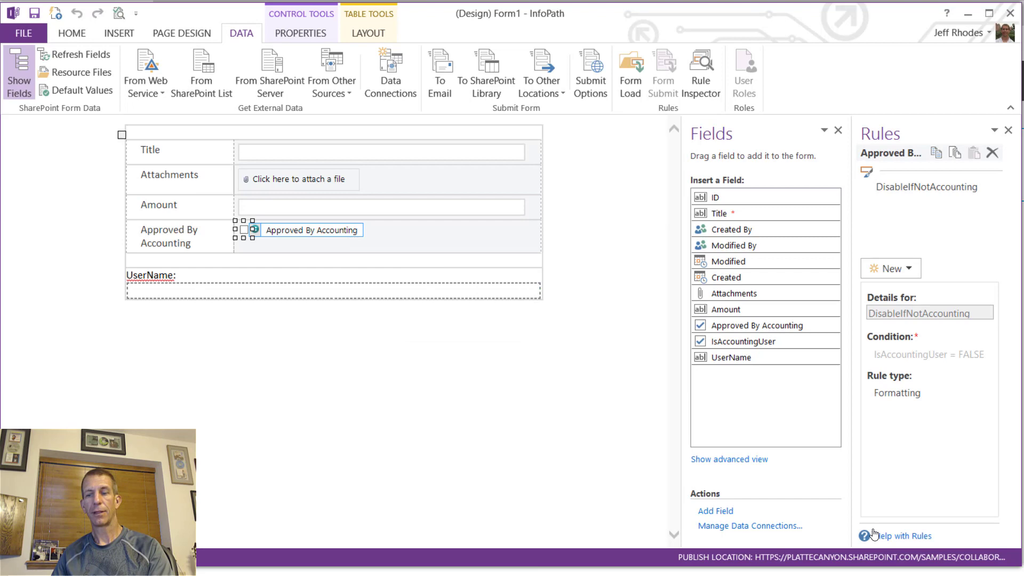
key("alt+Tab")
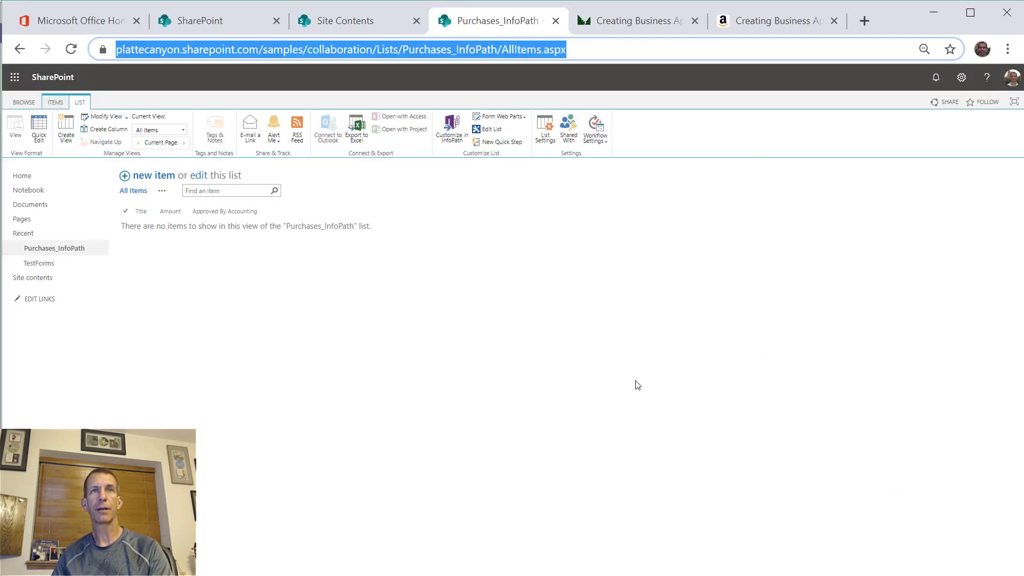
- Reload the Purchases_InfoPath list page and start a new purchase item
right_click(511, 353)
left_click(578, 404)
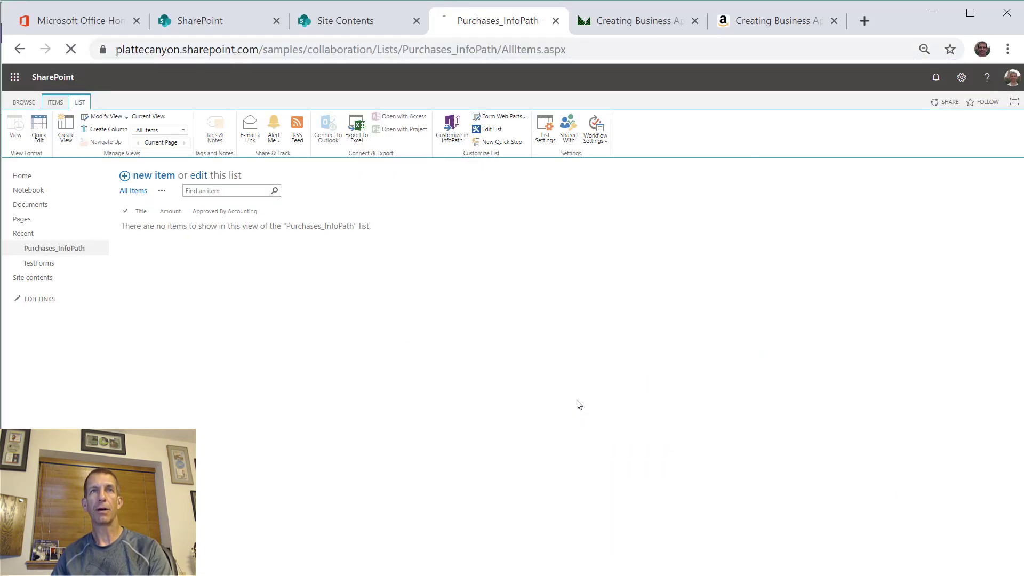
left_click(164, 180)
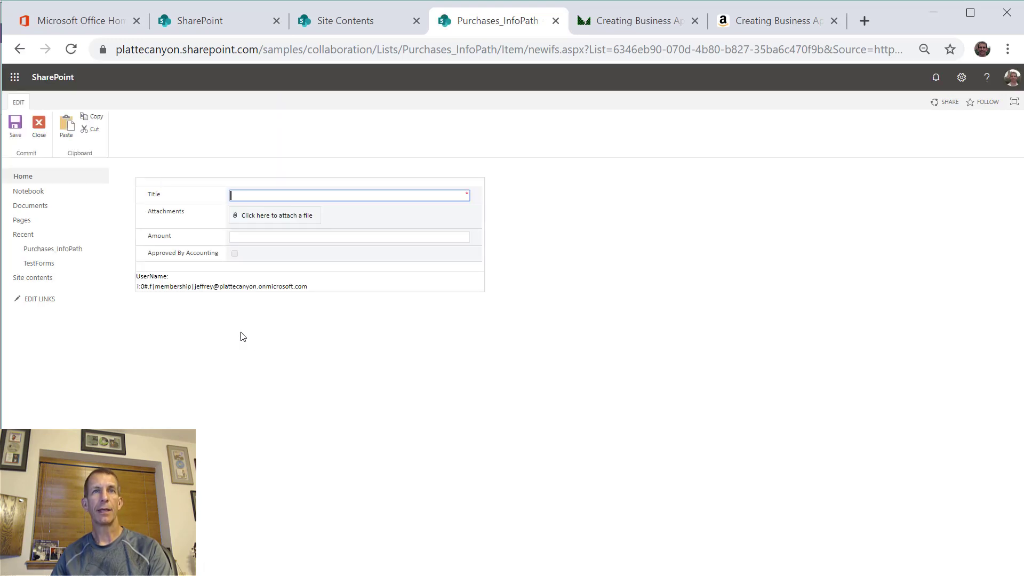
- Inspect the loaded UserName value and confirm Approved By Accounting stays disabled
left_click(325, 288)
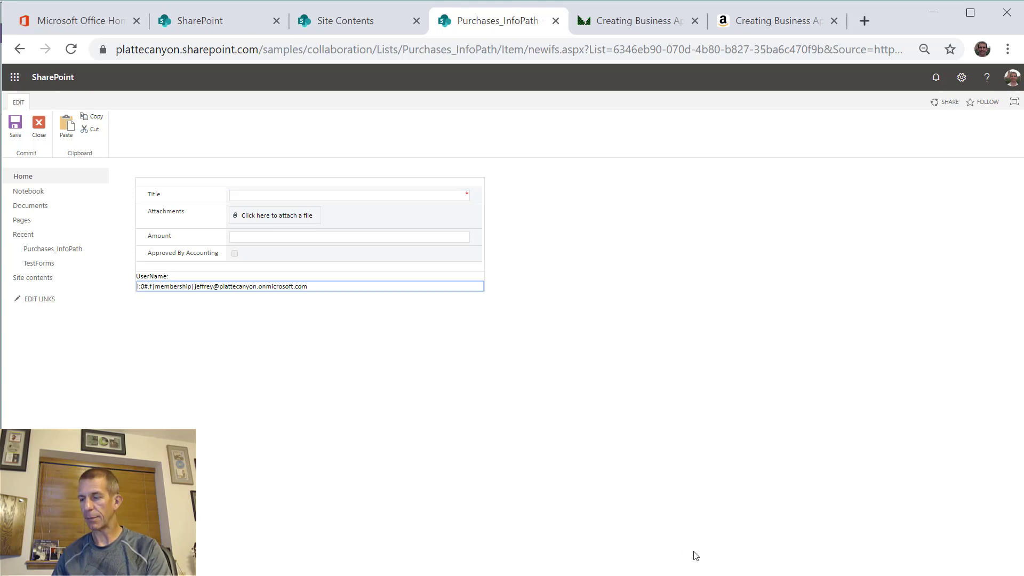
scroll(715, 552, "up", 5, "ctrl")
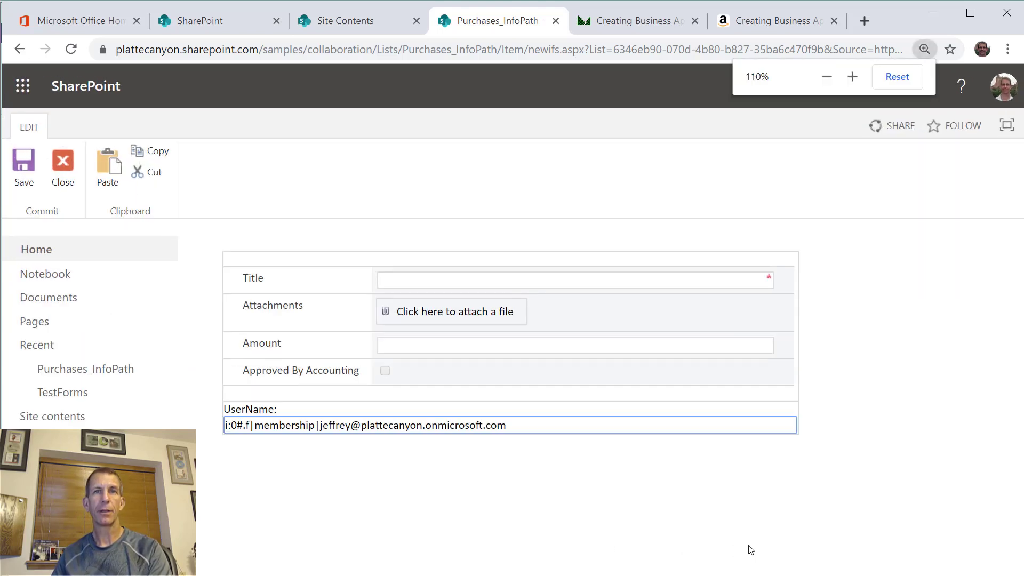
left_click(525, 425)
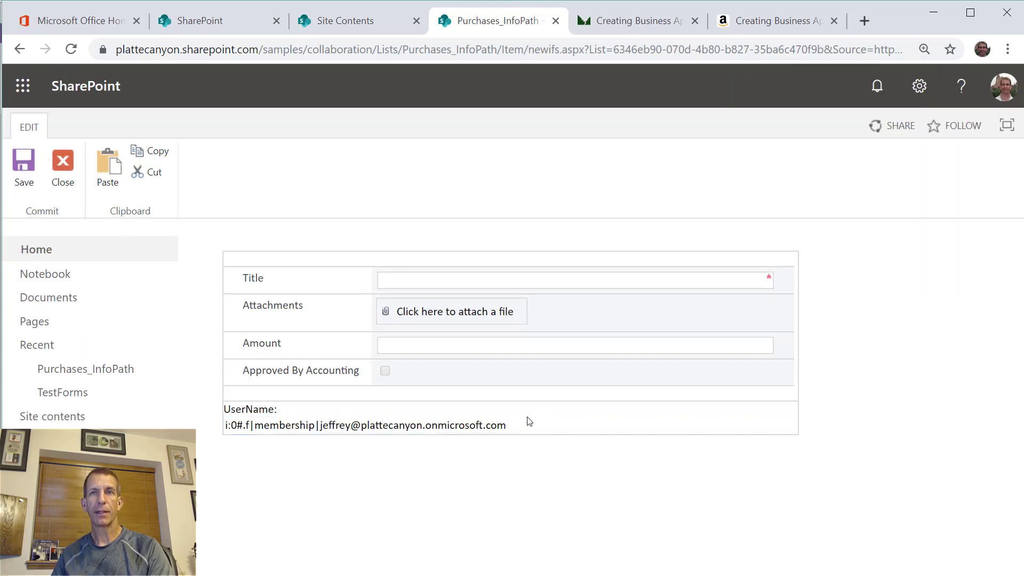
left_click_drag(523, 425, 244, 427)
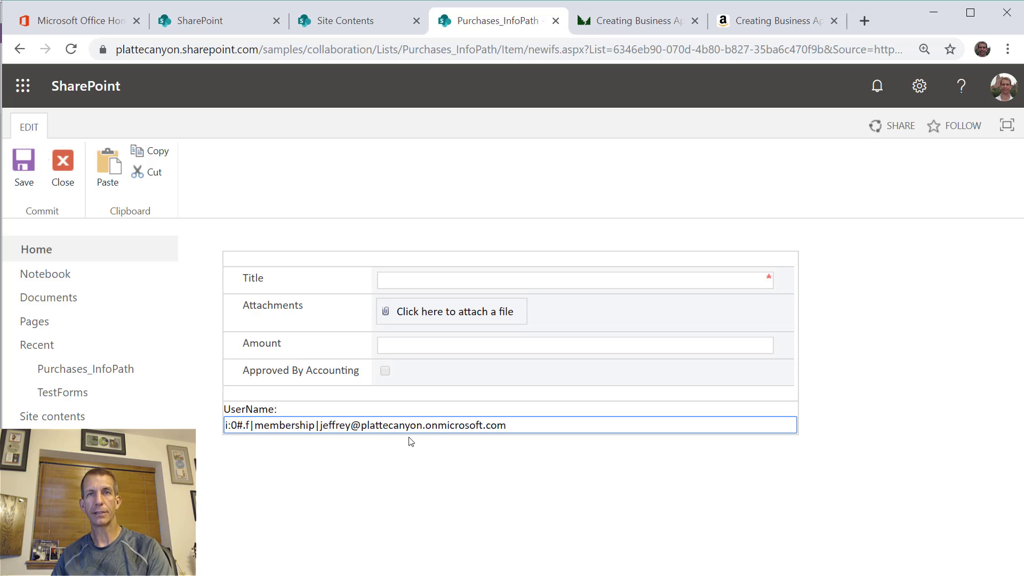
left_click_drag(523, 432, 319, 425)
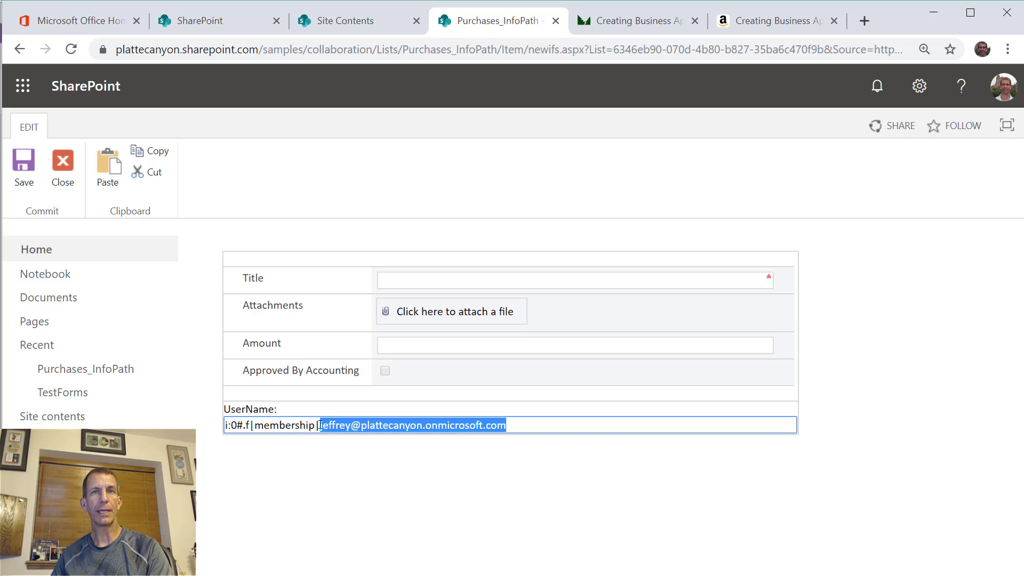
left_click(384, 374)
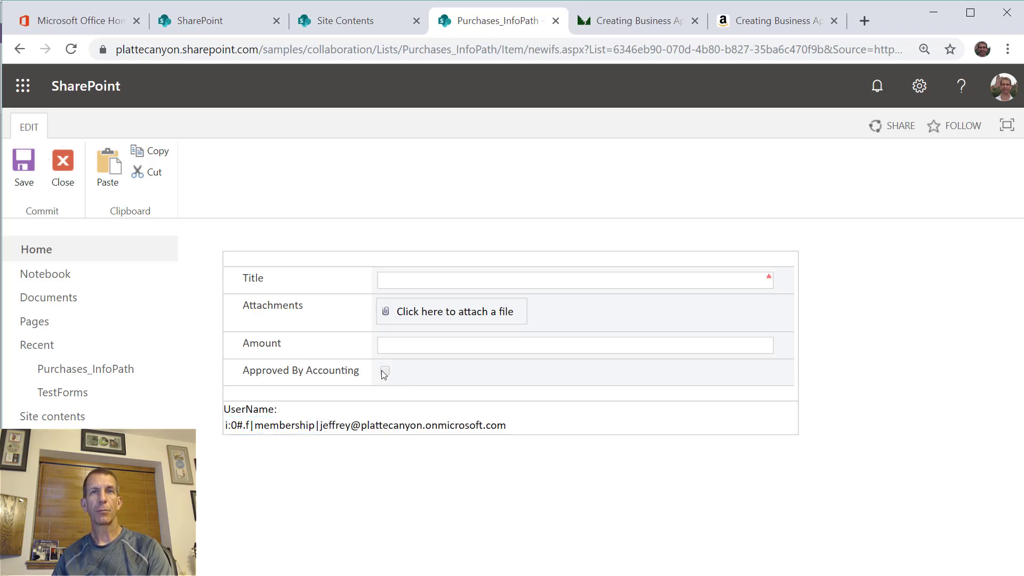
- Enter Amount 5000 and retype the Title as 'Buy New Video Ca'
left_click(443, 284)
type("dsfkljsdafklj")
key("Tab")
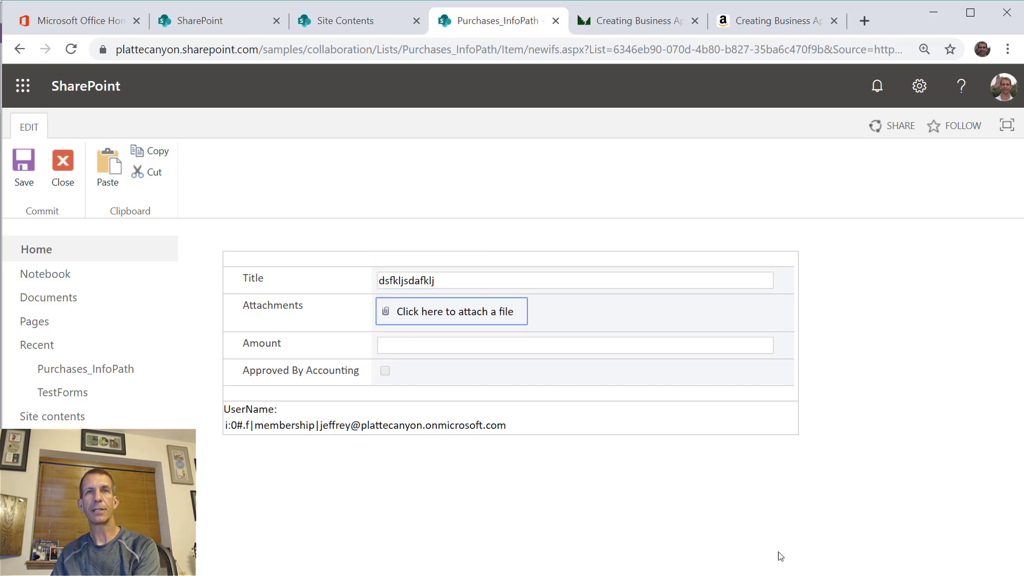
key("Tab")
type("50")
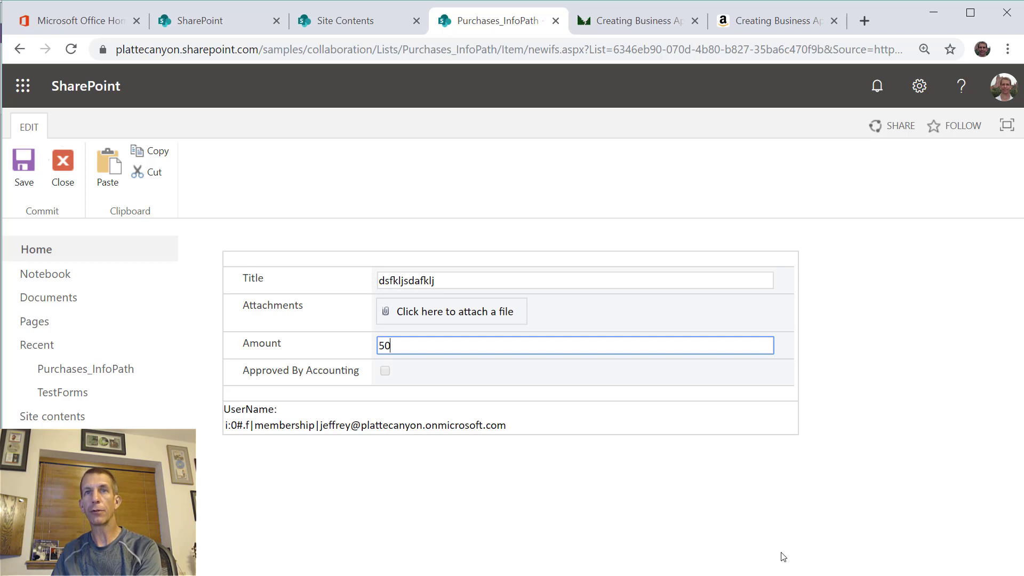
type("00")
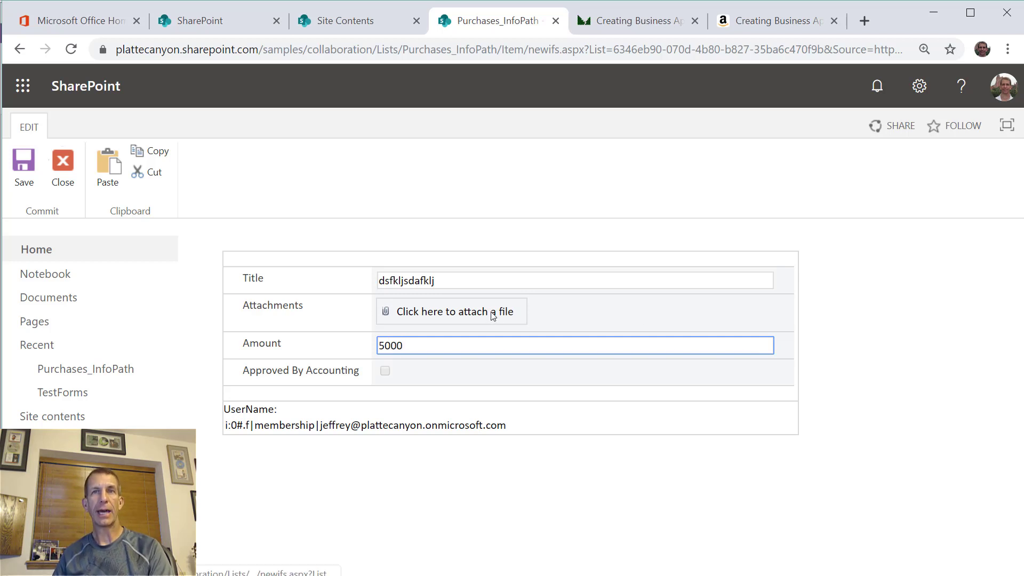
left_click(374, 402)
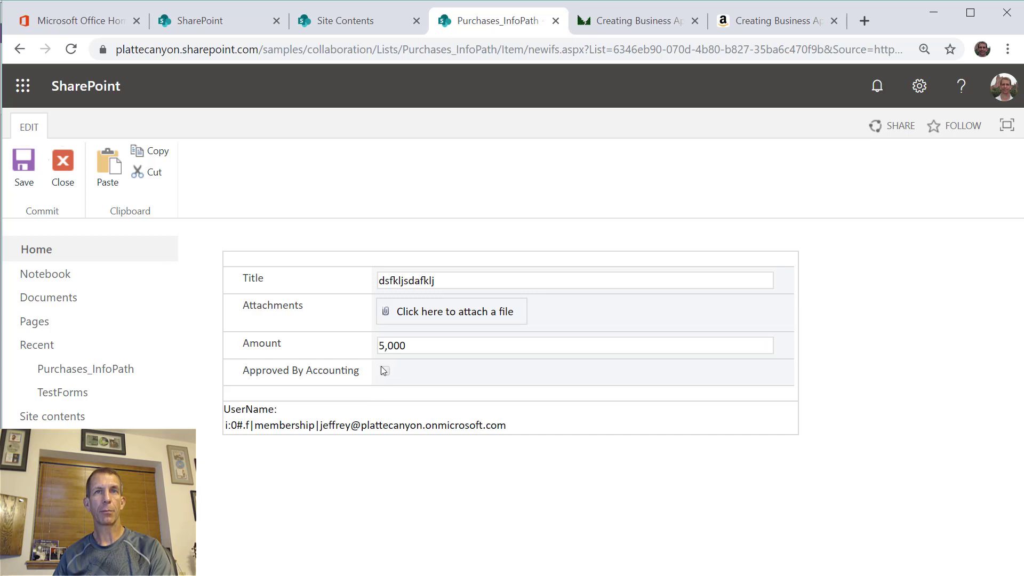
left_click_drag(441, 290, 303, 273)
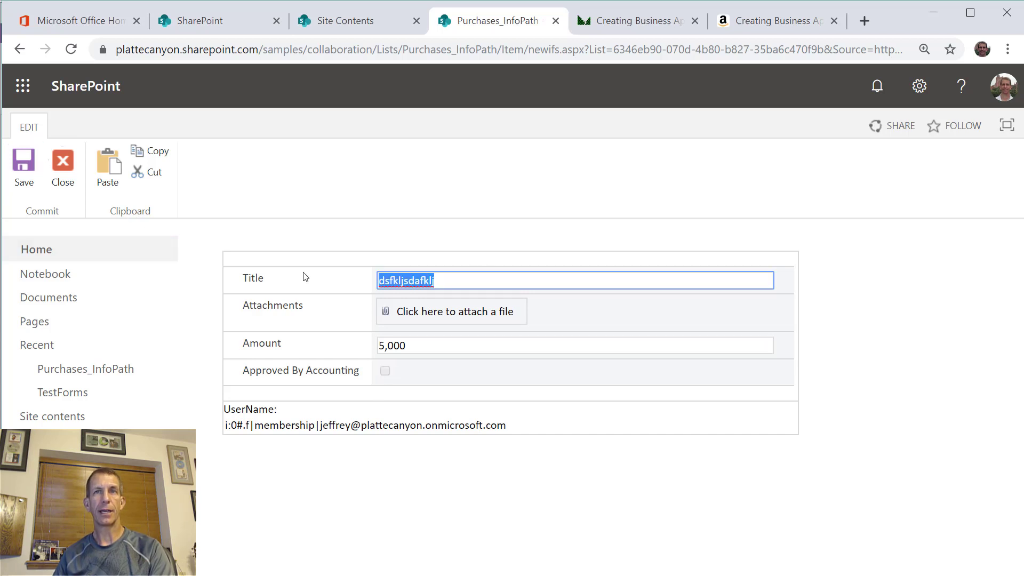
type("Buy ")
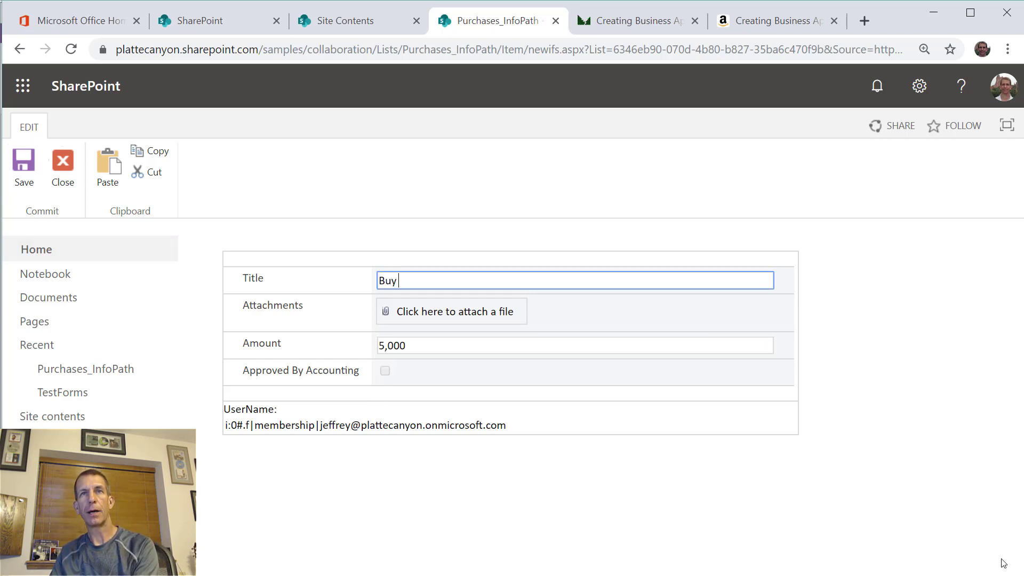
type("New Video")
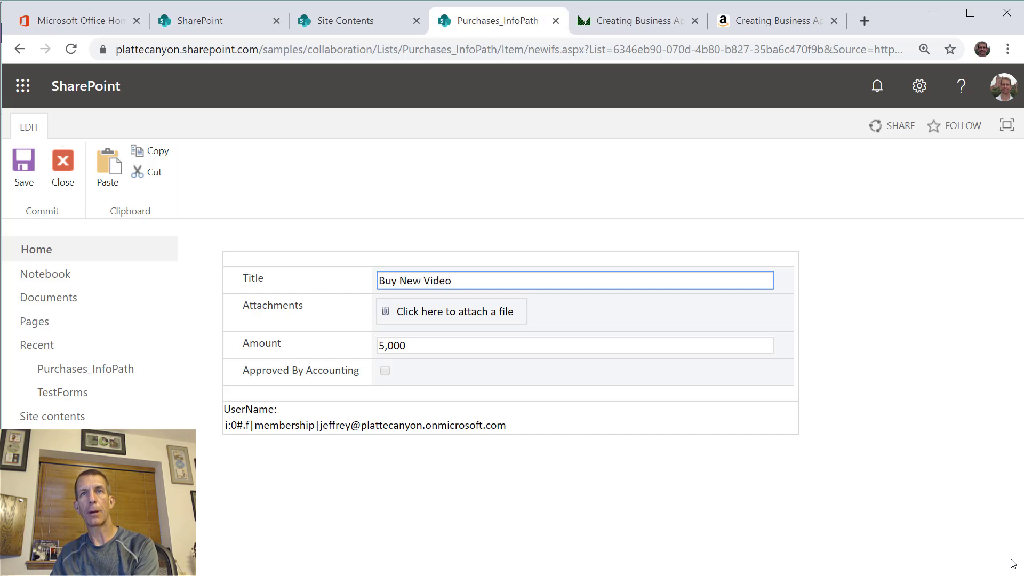
type(" Camer")
- Complete the title 'Buy New Video Camera' and save the purchase item
type("a")
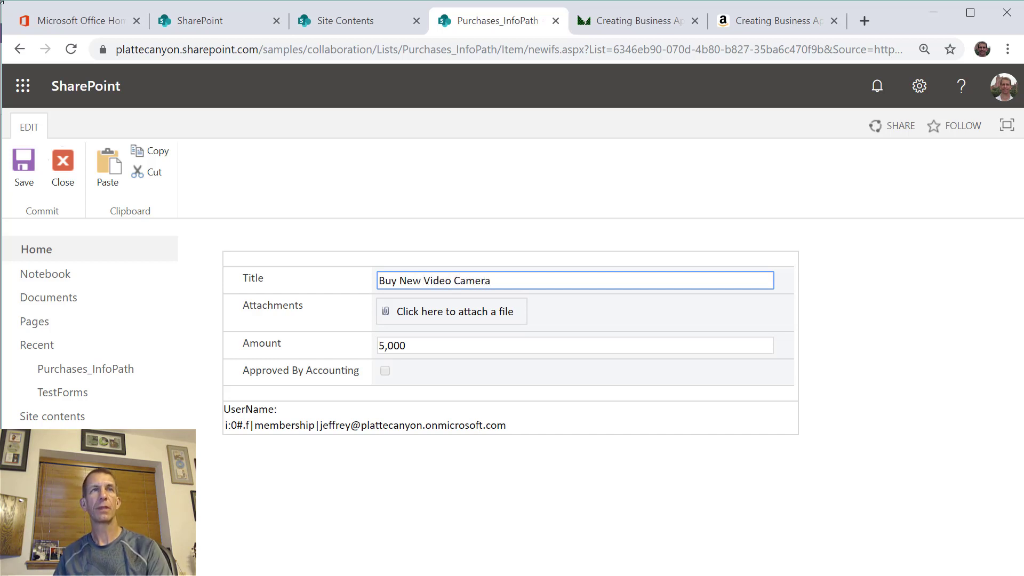
left_click(24, 166)
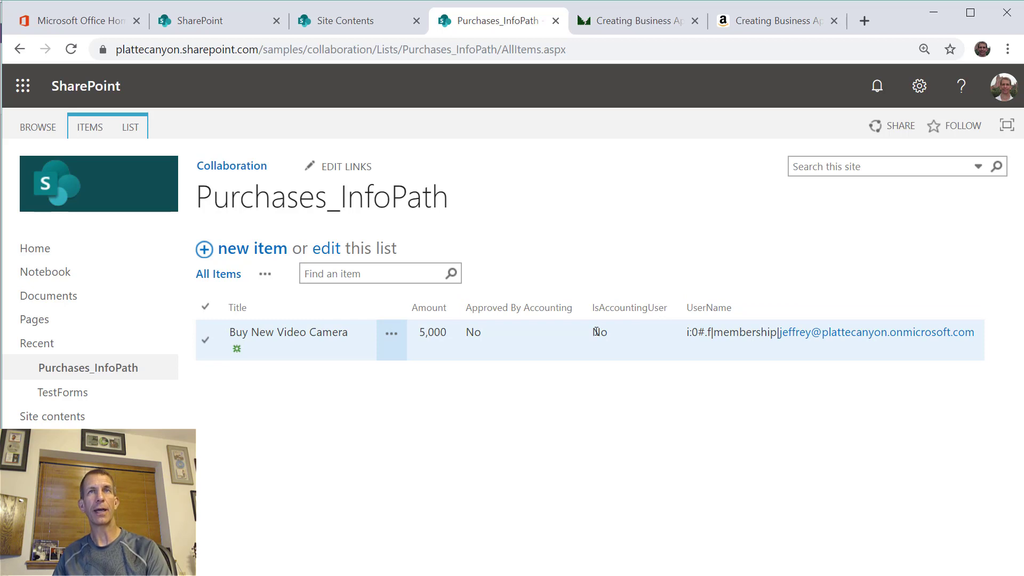
- Delete the UserName field from the form data and remove its leftover UserName: label
left_click(130, 127)
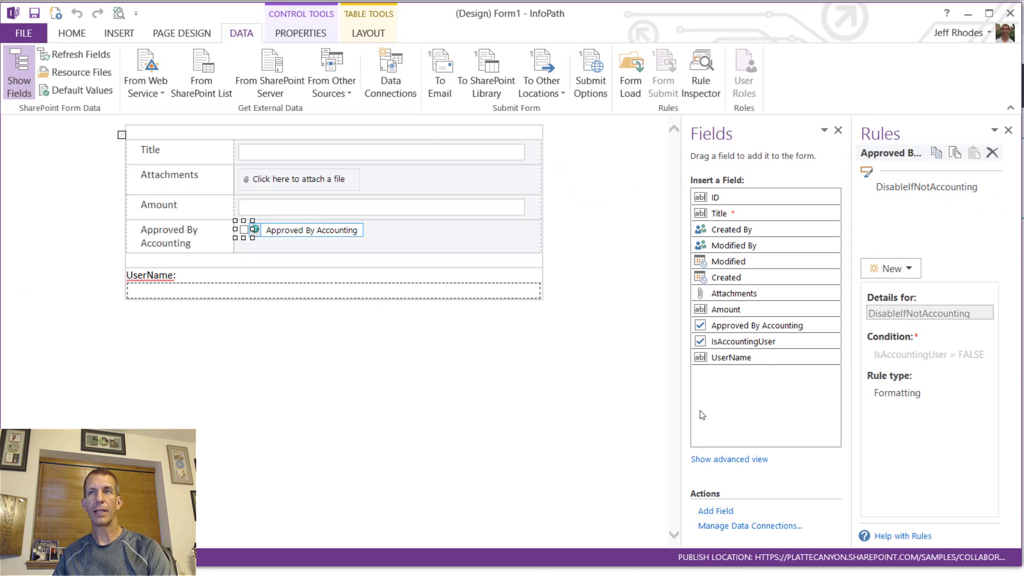
left_click(709, 358)
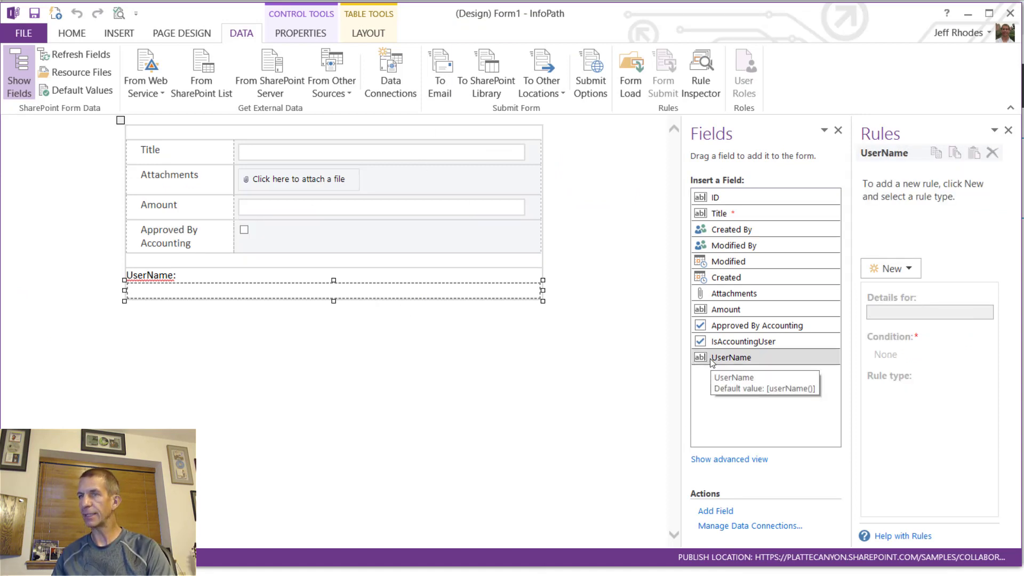
right_click(720, 362)
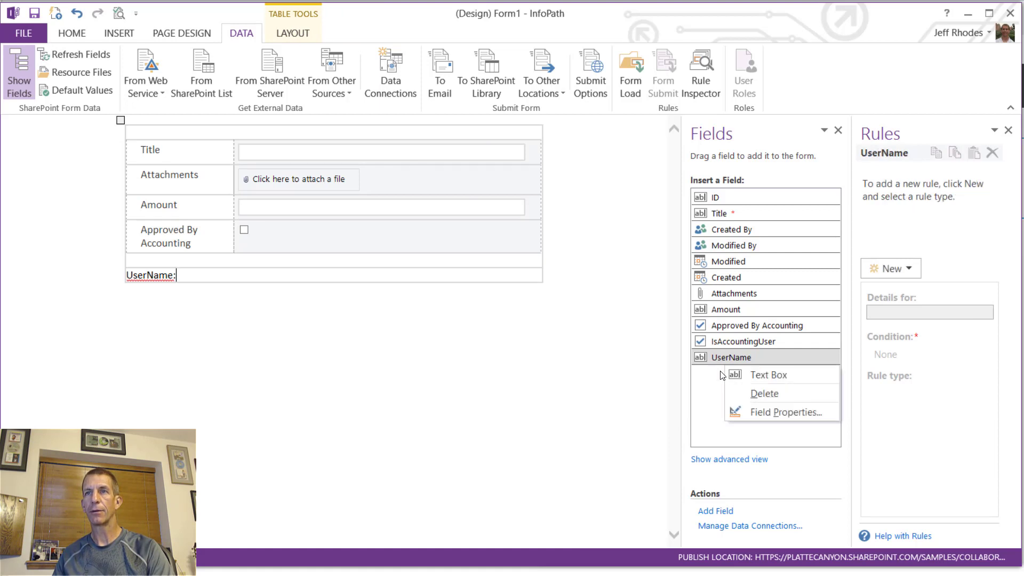
left_click(754, 397)
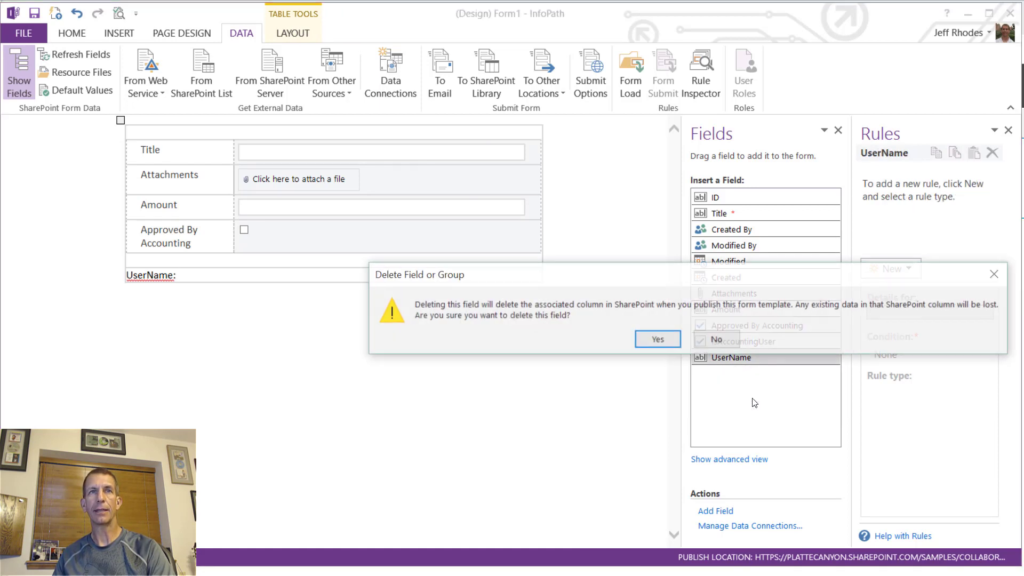
left_click(658, 339)
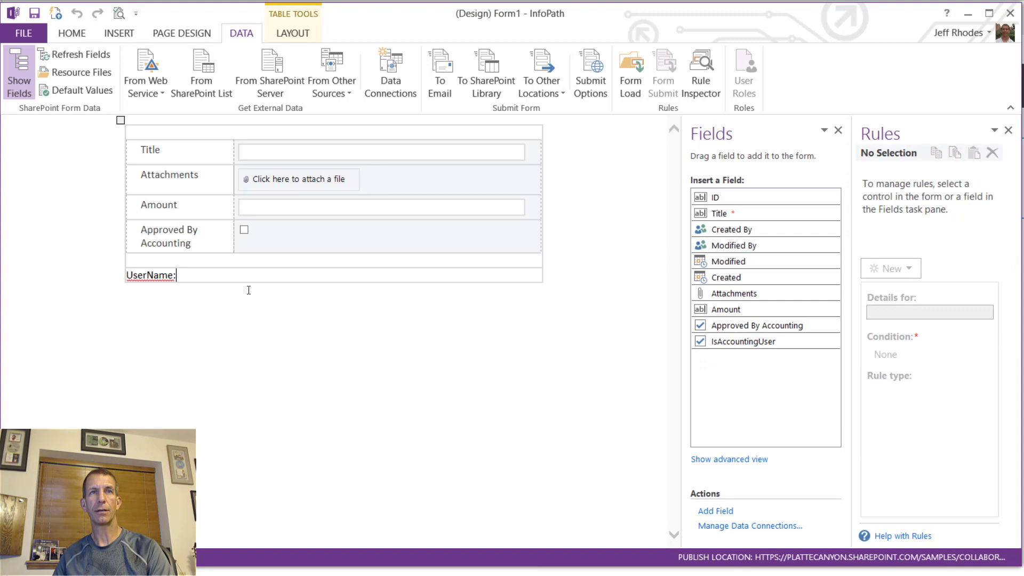
left_click_drag(215, 277, 189, 289)
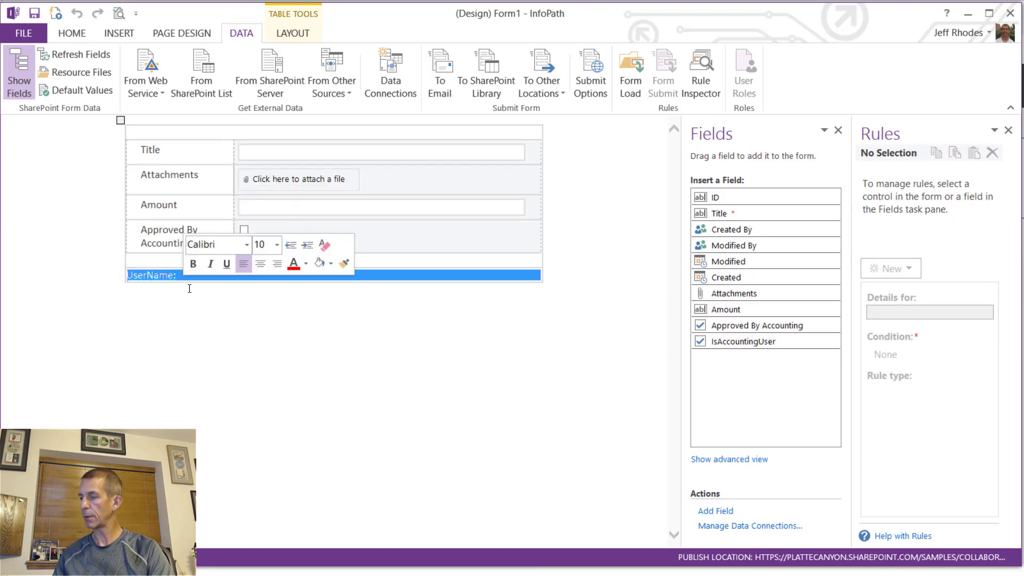
key("Delete")
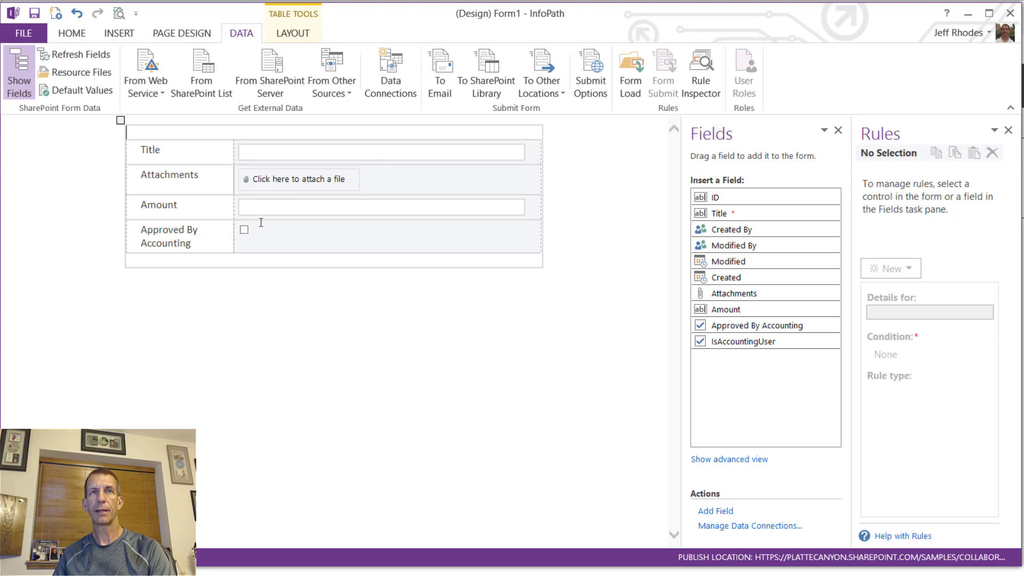
- Replace the user name in the Form Load rule's contains() formula with the demo user's account
left_click(631, 89)
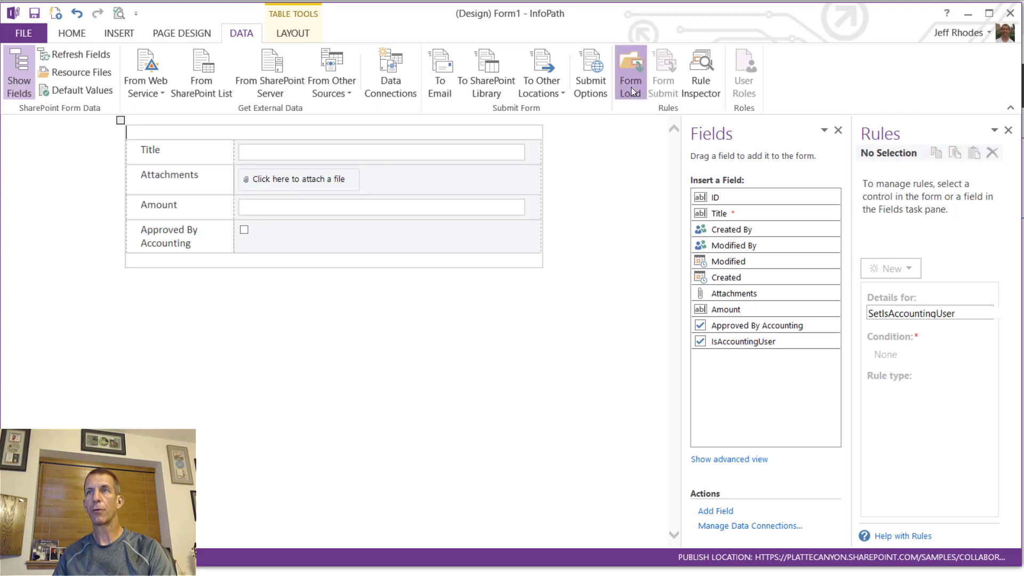
left_click(924, 445)
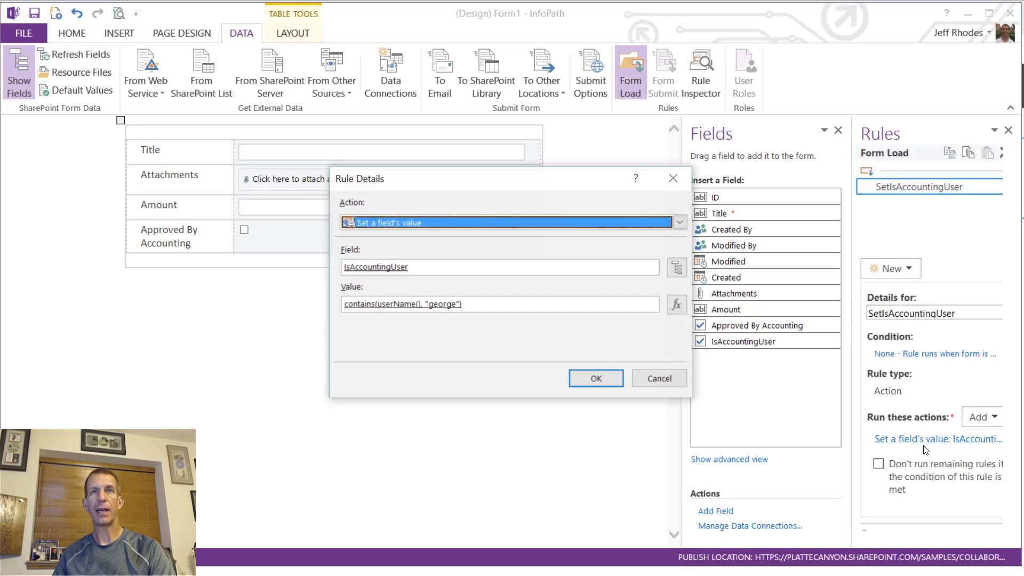
left_click(443, 304)
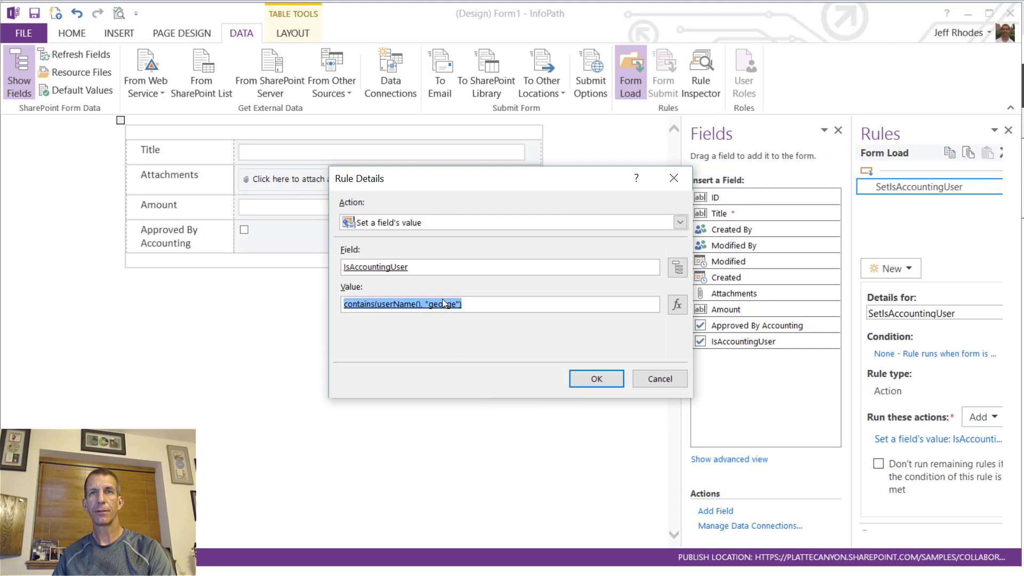
left_click(677, 305)
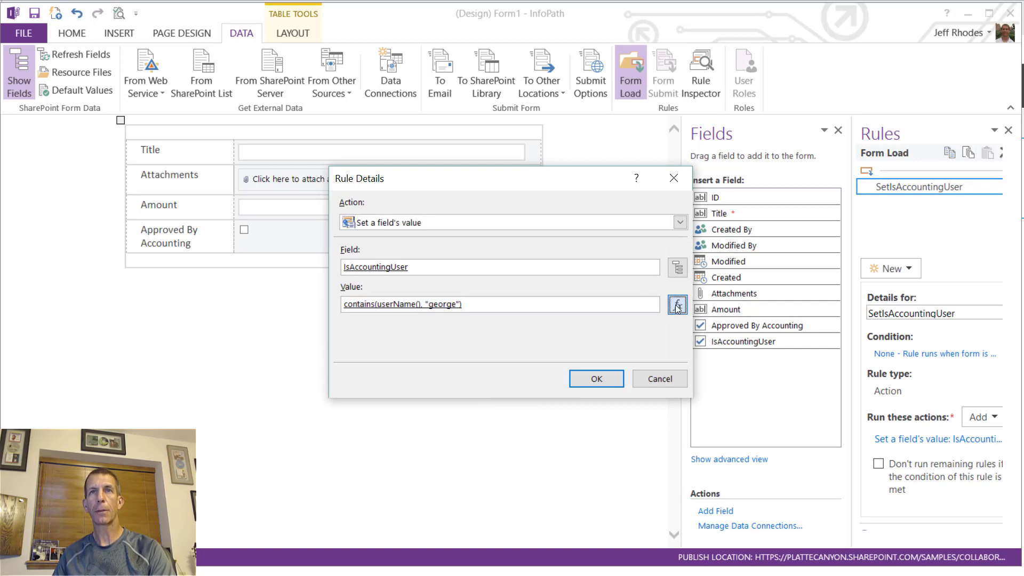
double_click(402, 233)
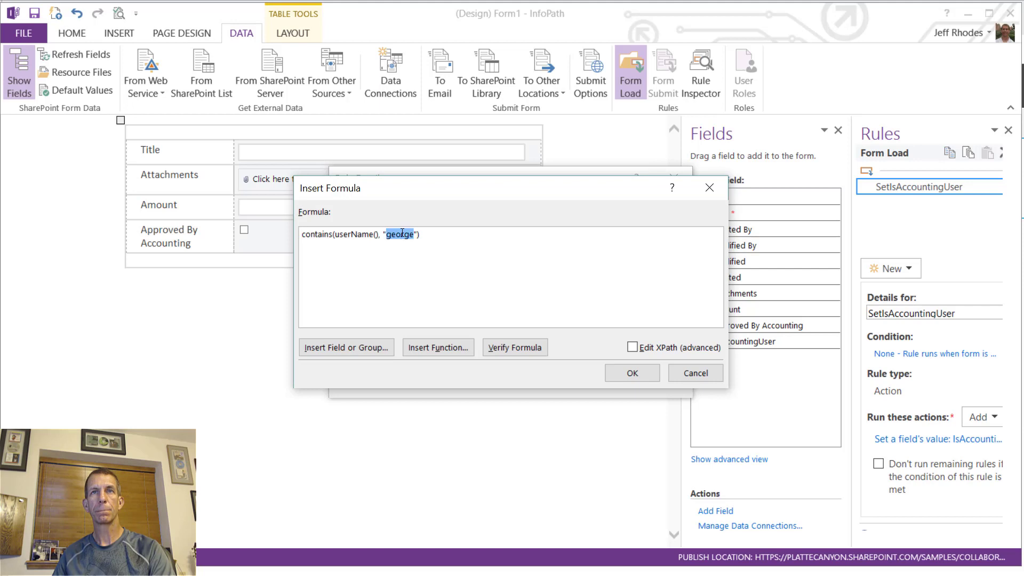
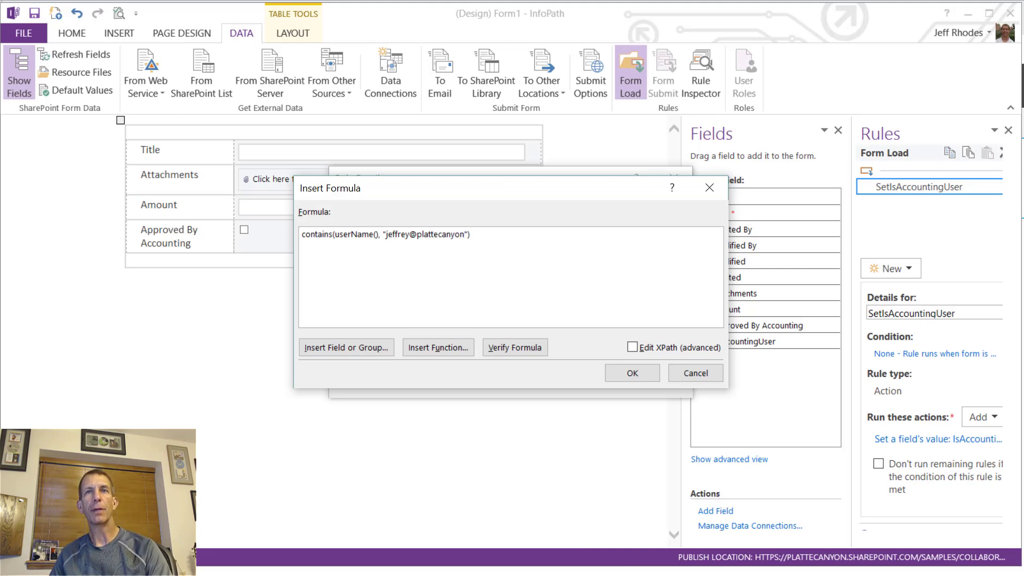
left_click(631, 373)
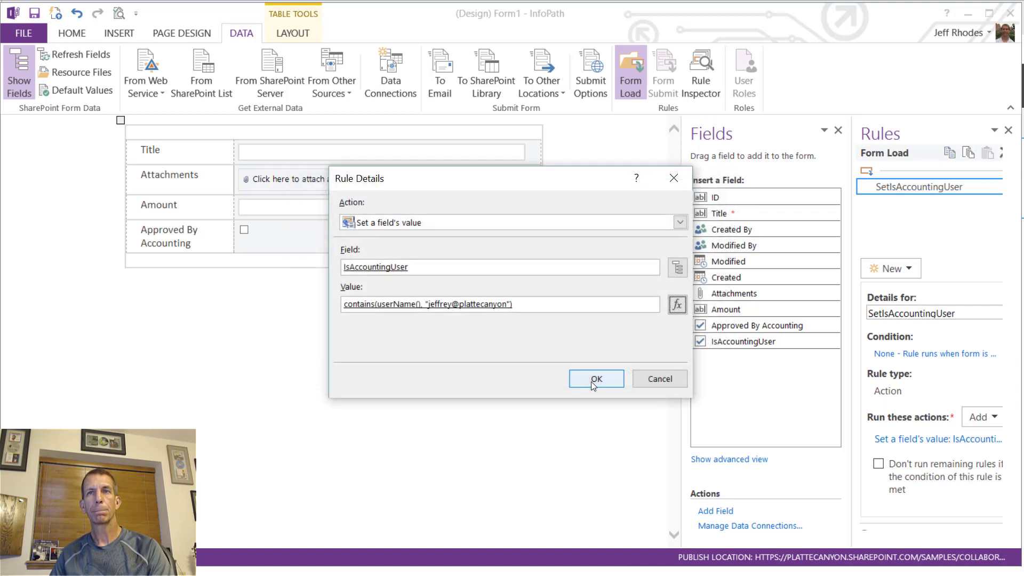
left_click(592, 383)
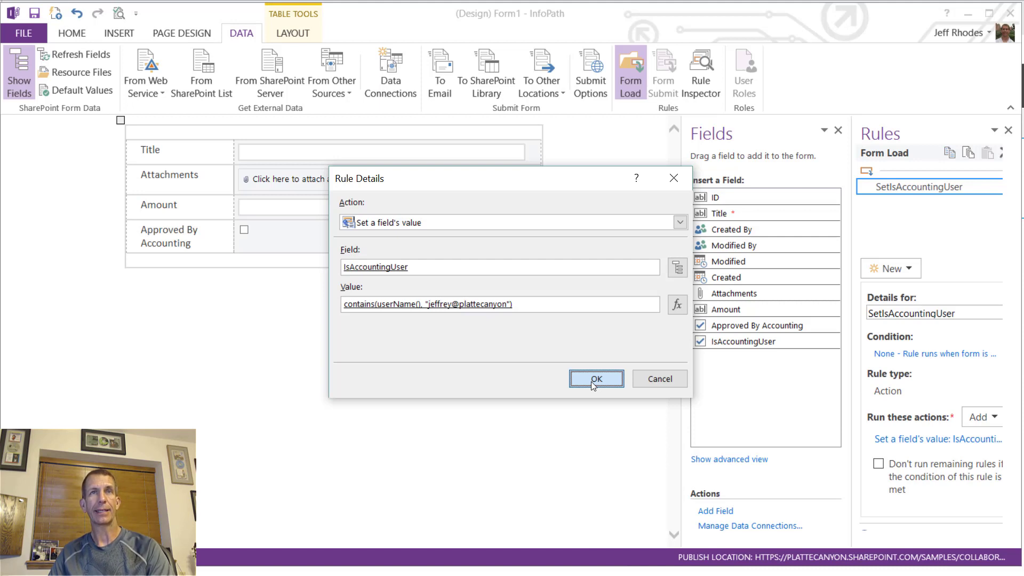
left_click(593, 379)
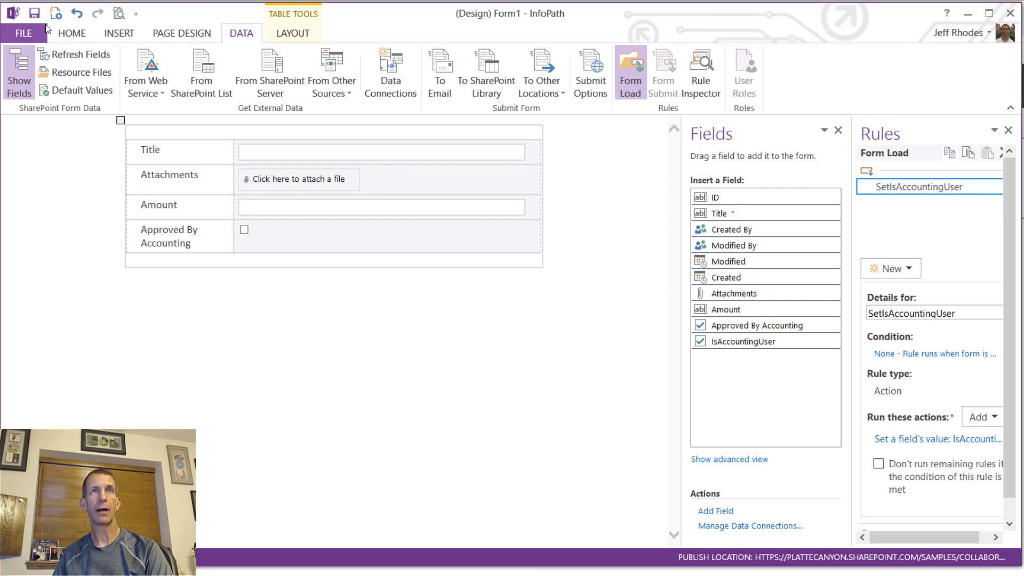
- Quick Publish the updated form to Purchases_InfoPath and dismiss the success message
left_click(16, 34)
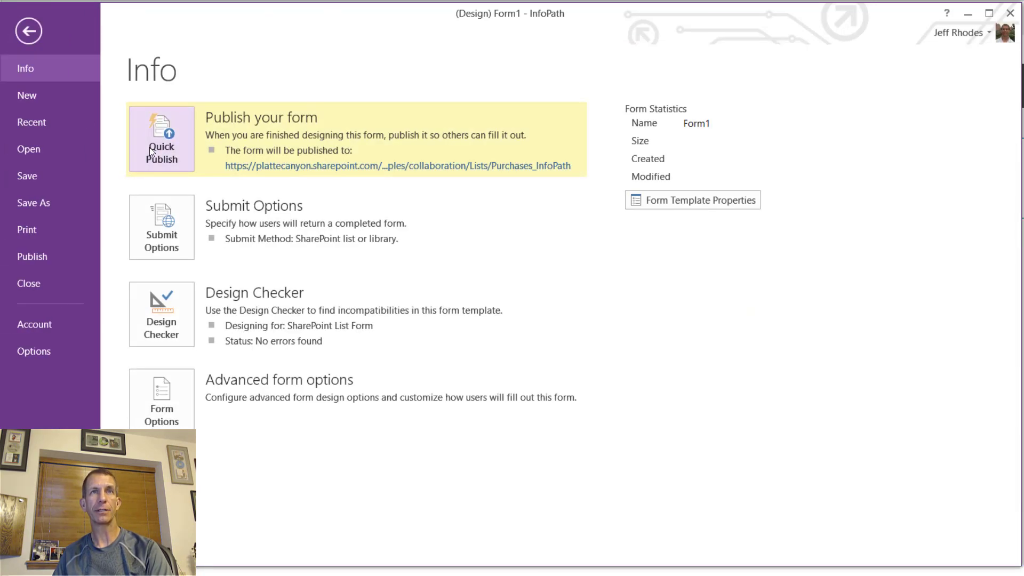
left_click(150, 149)
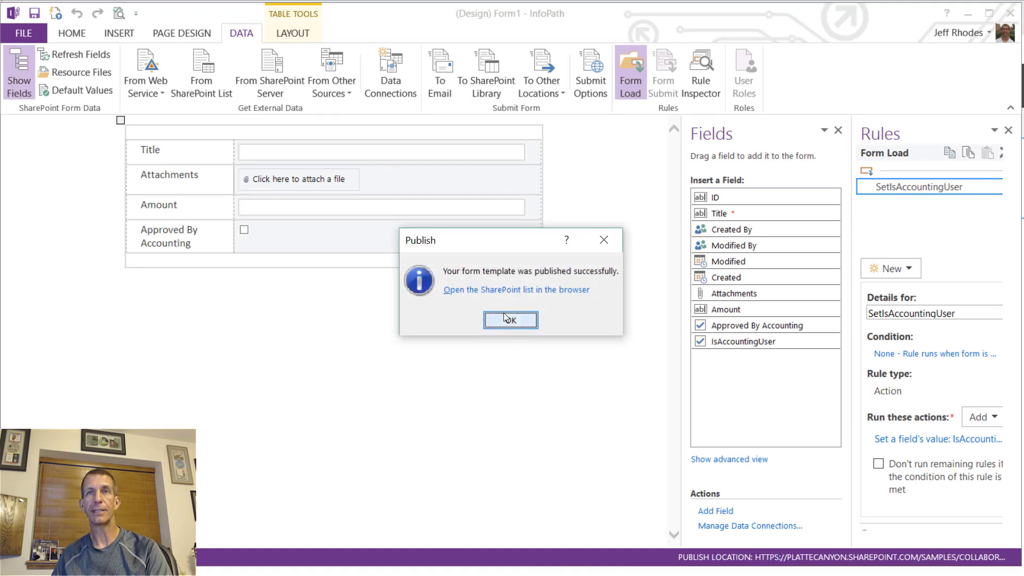
left_click(533, 320)
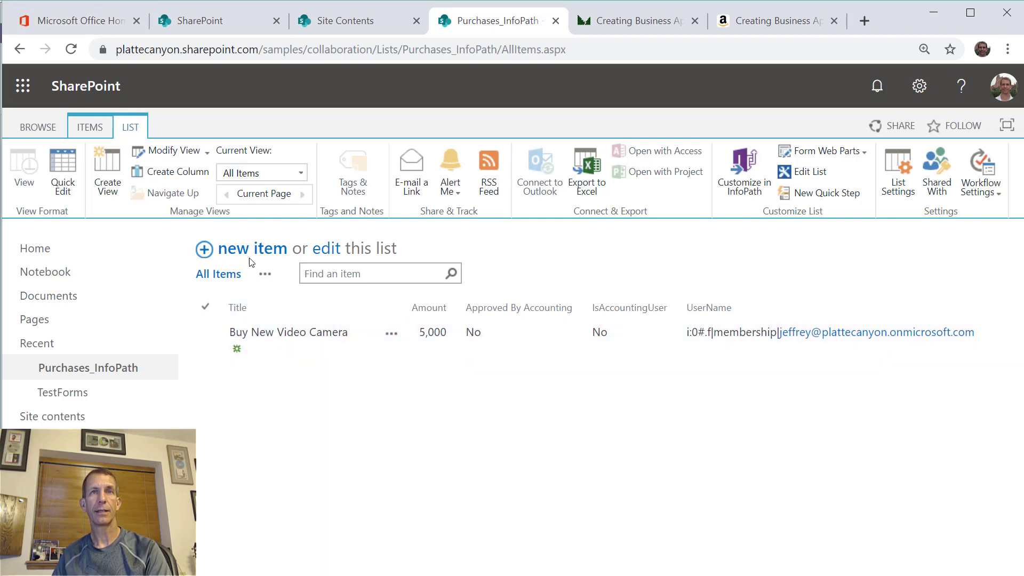
- Open the Buy New Video Camera item for editing
left_click(390, 334)
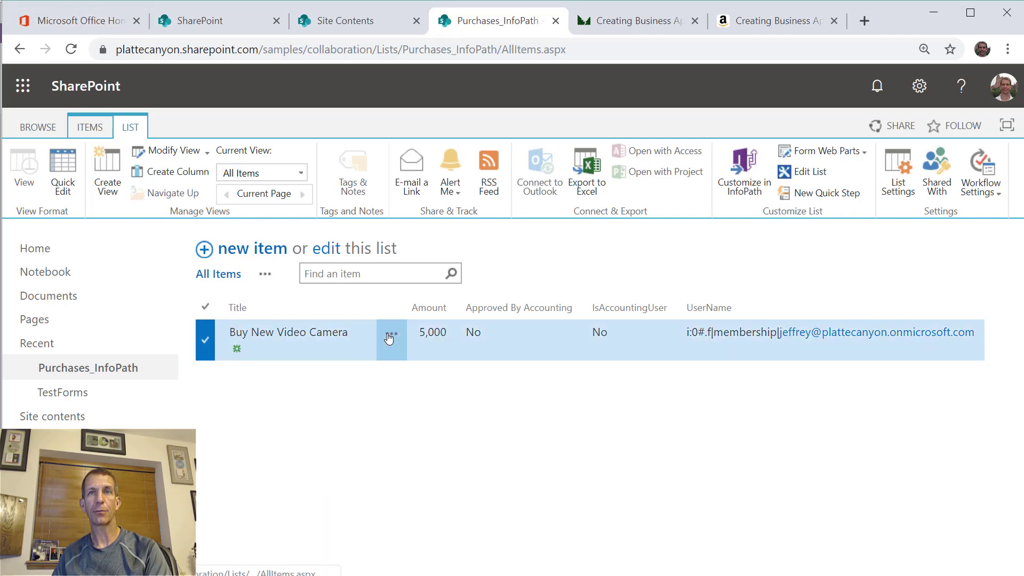
left_click(425, 378)
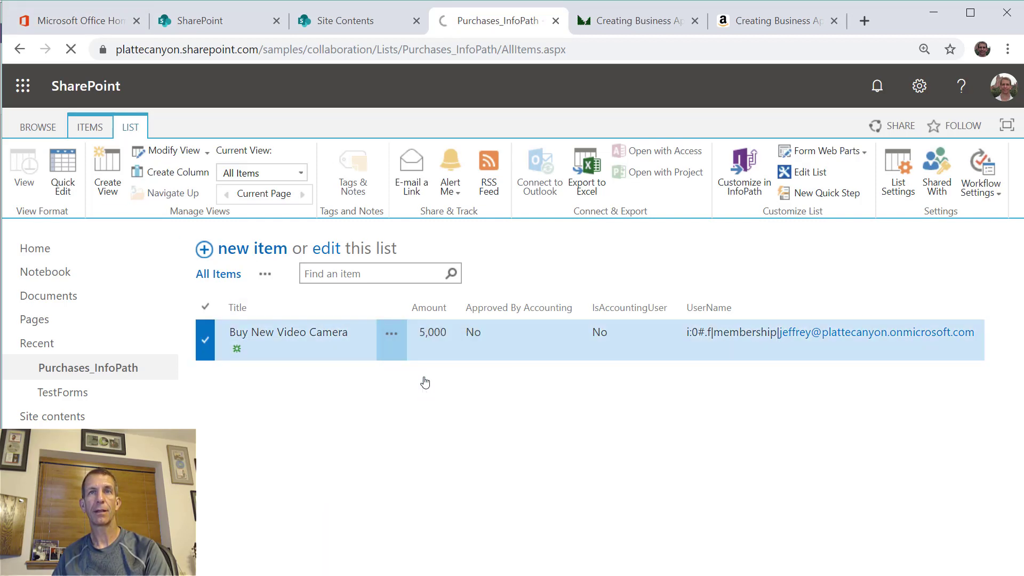